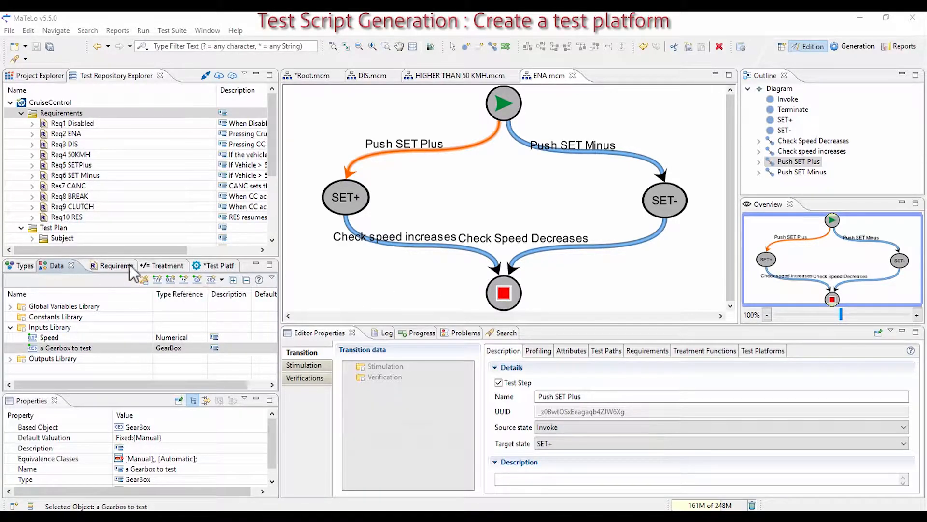
Step: Add a TestStand platform to the empty Test Platforms Library and expand its function and sequence libraries
{"action": "left_click", "coordinate": [225, 265]}
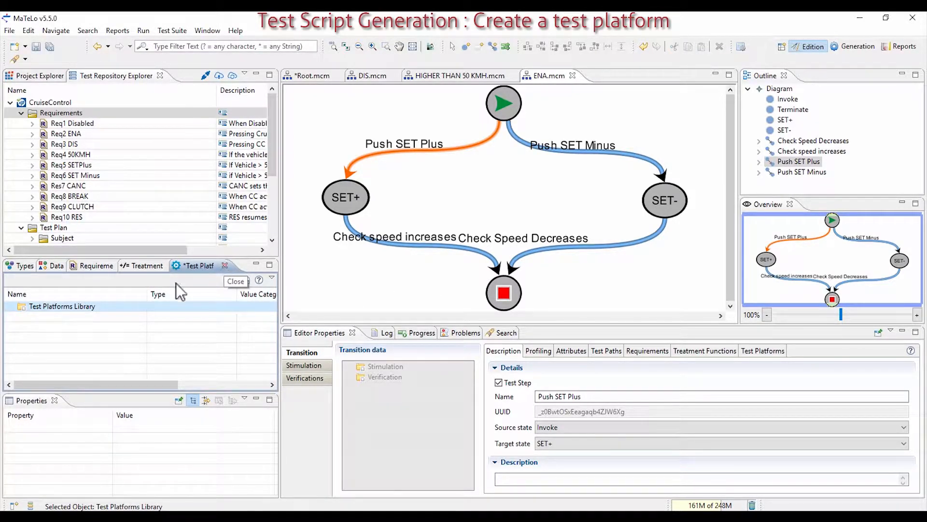
{"action": "right_click", "coordinate": [58, 305]}
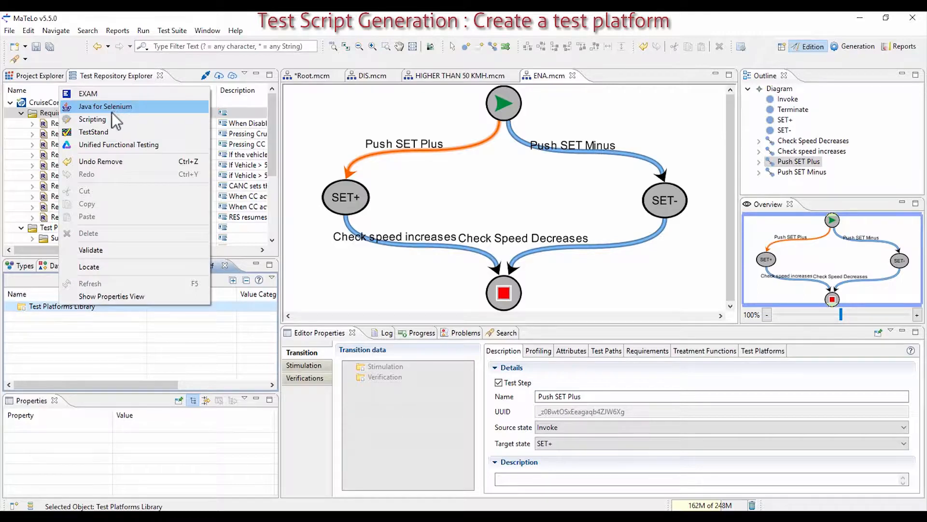
{"action": "left_click", "coordinate": [97, 129]}
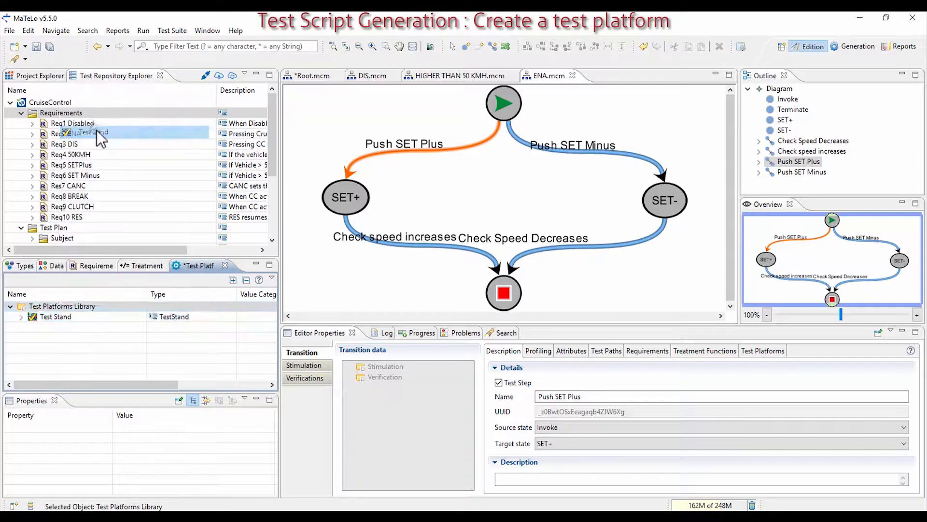
{"action": "left_click", "coordinate": [22, 317]}
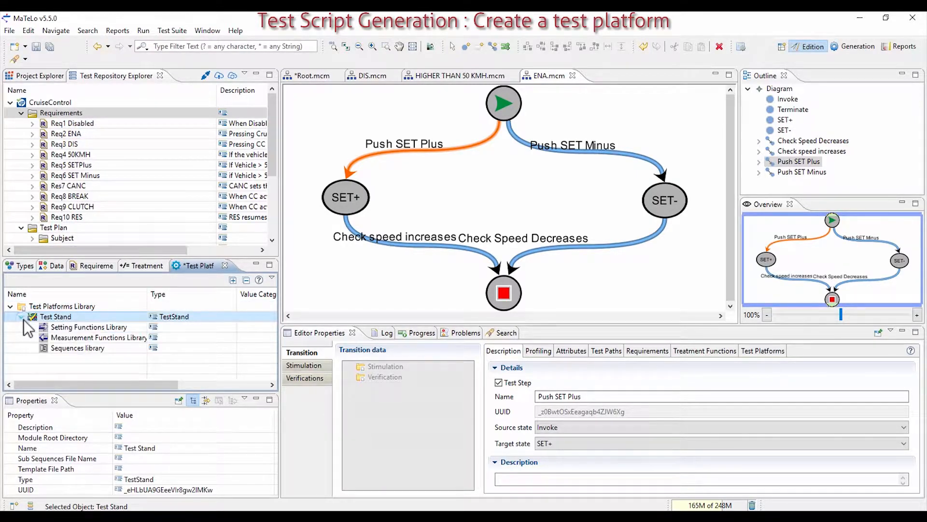
Step: Examine the operation types offered for the Test Stand's Setting Functions Library and Measurement Functions Library
{"action": "right_click", "coordinate": [92, 327]}
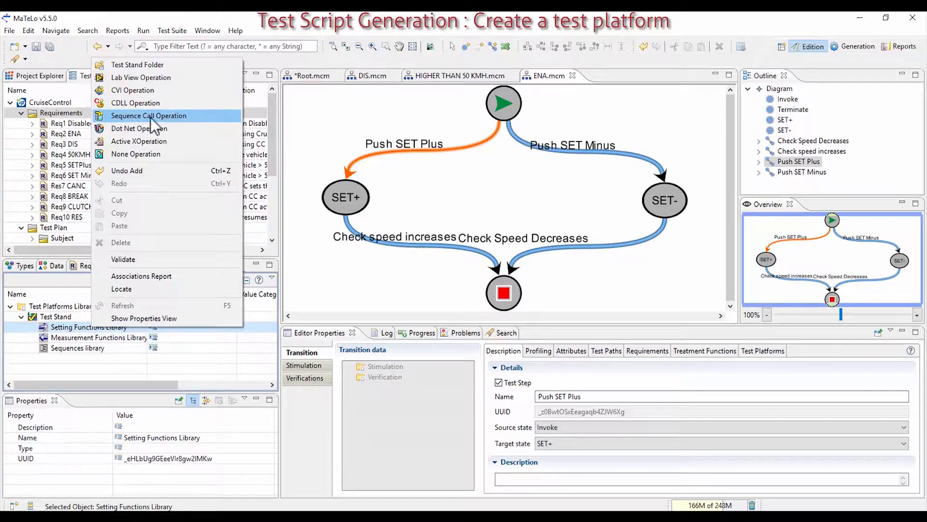
{"action": "left_click", "coordinate": [71, 341]}
{"action": "right_click", "coordinate": [71, 341]}
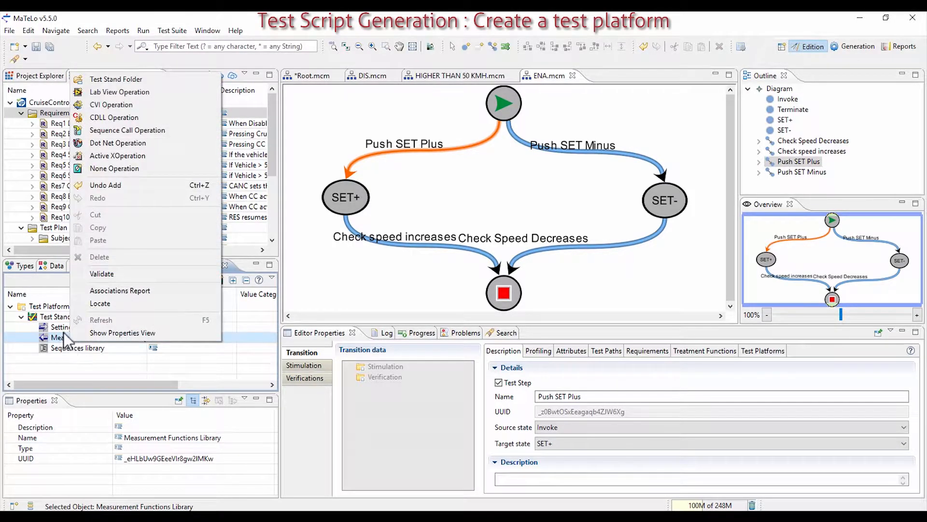
{"action": "left_click", "coordinate": [61, 329]}
{"action": "right_click", "coordinate": [65, 337]}
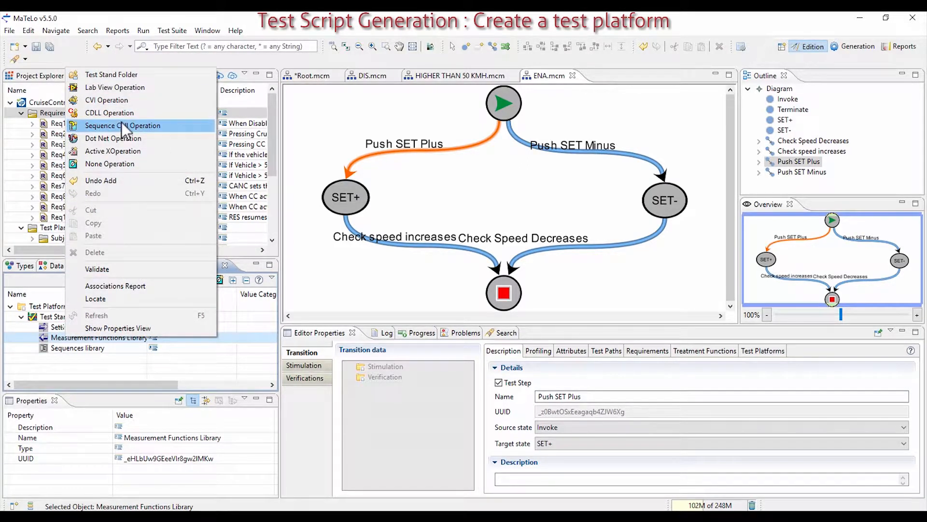
{"action": "left_click", "coordinate": [60, 345]}
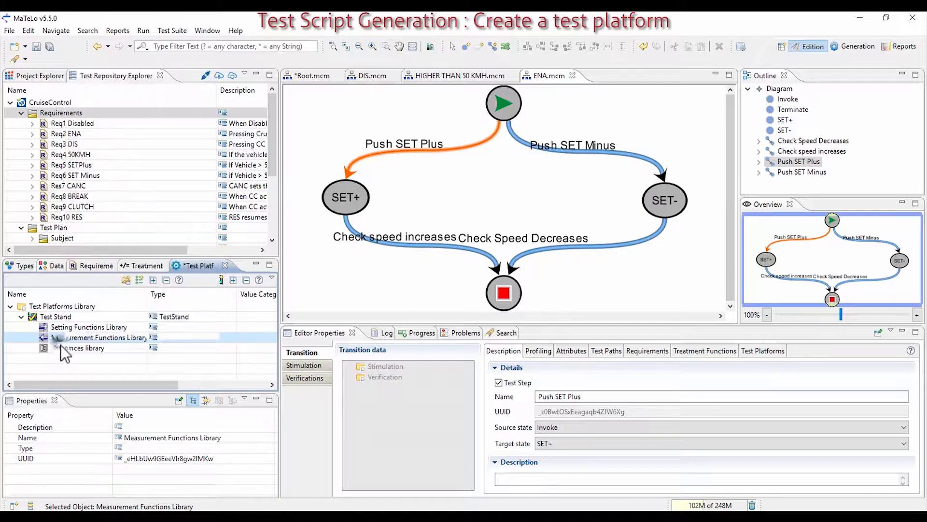
Step: Add a sequence to the Test Stand's Sequences library and expand it to show its subfolders
{"action": "right_click", "coordinate": [60, 344]}
{"action": "left_click", "coordinate": [103, 170]}
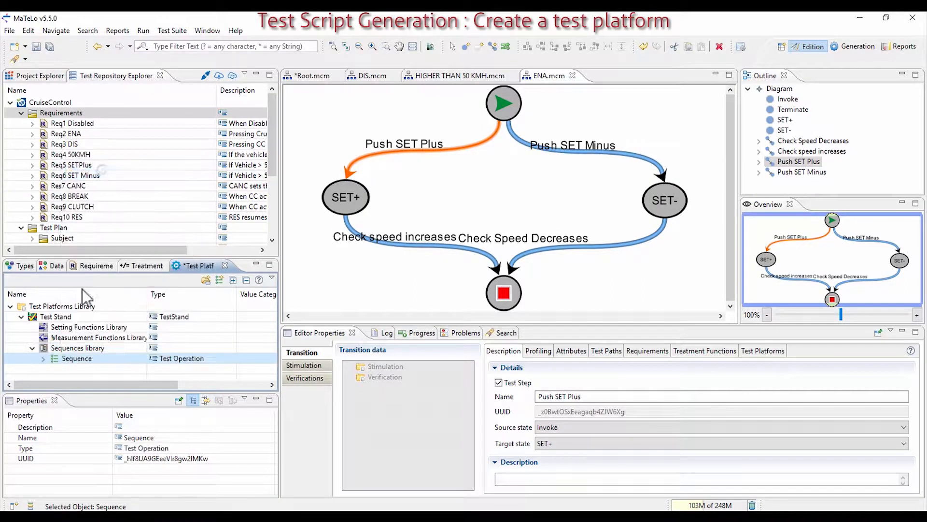
{"action": "left_click", "coordinate": [43, 358]}
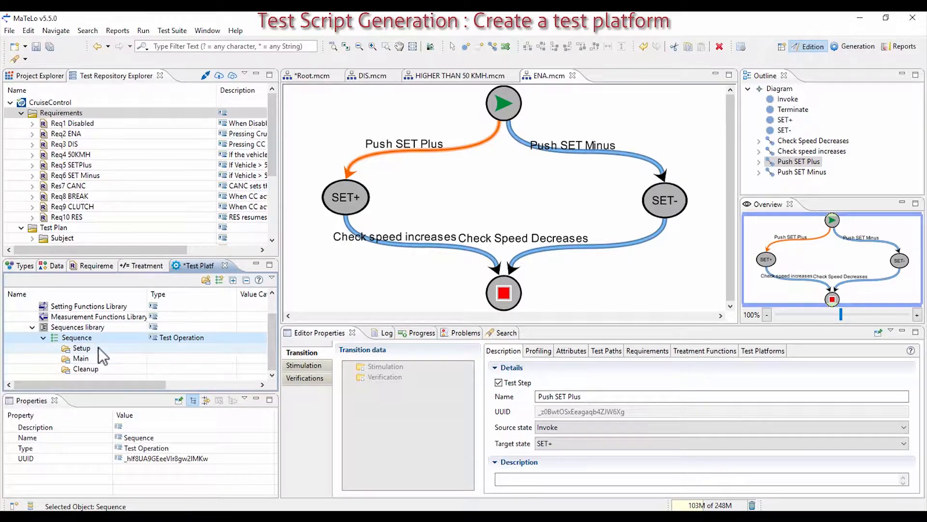
{"action": "scroll", "coordinate": [96, 347], "scroll_direction": "up", "scroll_amount": 1}
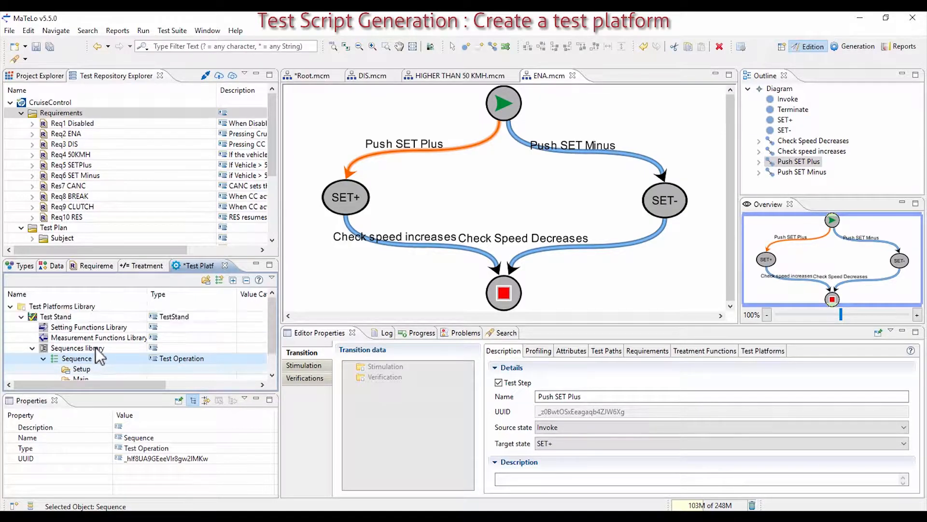
Step: Delete the Test Stand platform from the Test Platforms Library
{"action": "left_click", "coordinate": [52, 317]}
{"action": "right_click", "coordinate": [53, 317]}
{"action": "left_click", "coordinate": [90, 397]}
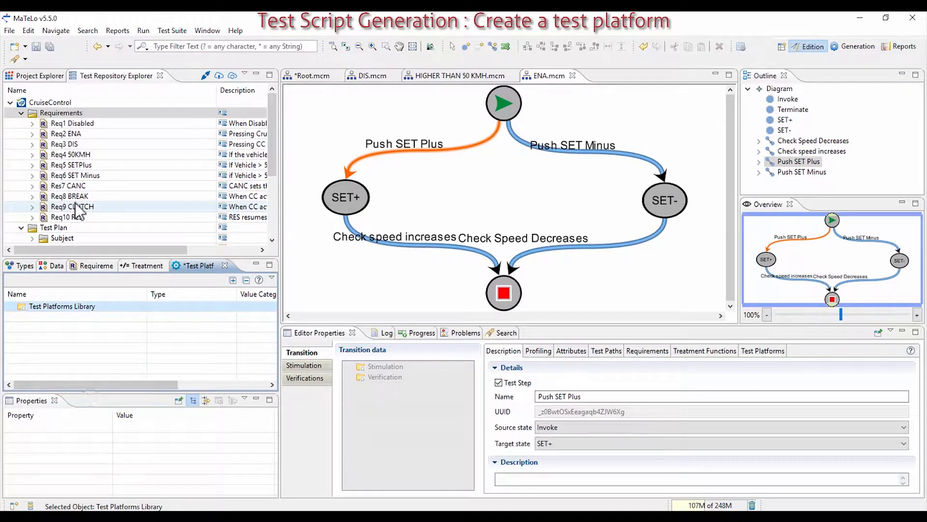
Step: Add a Scripting platform to the Test Platforms Library and name it ScriptingCC
{"action": "right_click", "coordinate": [60, 305]}
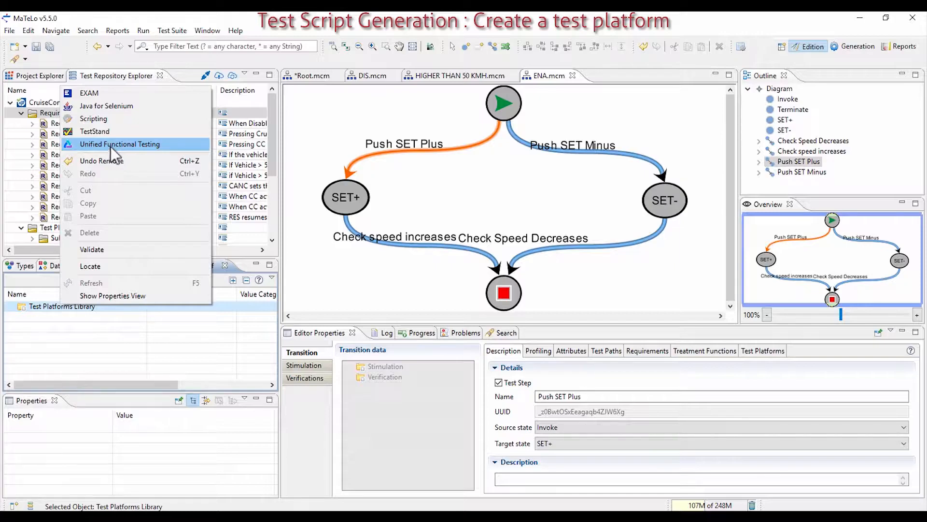
{"action": "left_click", "coordinate": [97, 120]}
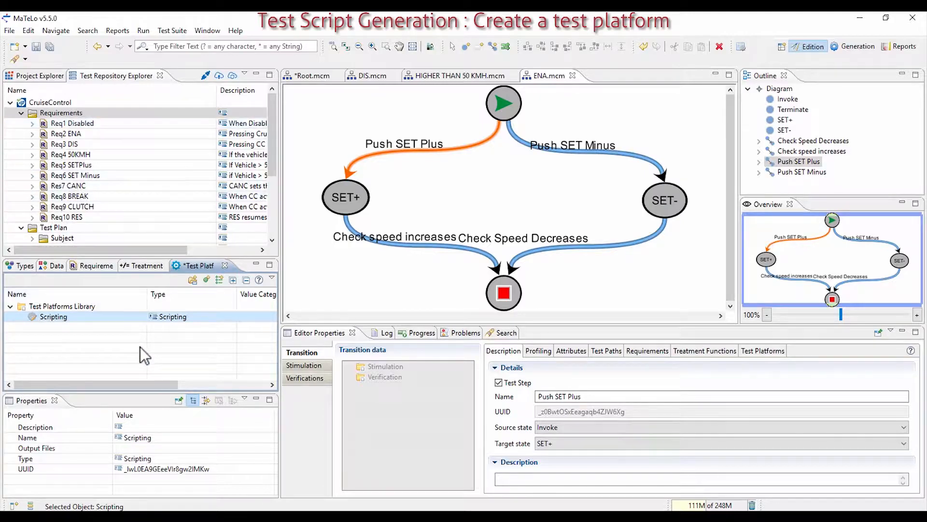
{"action": "left_click", "coordinate": [57, 319]}
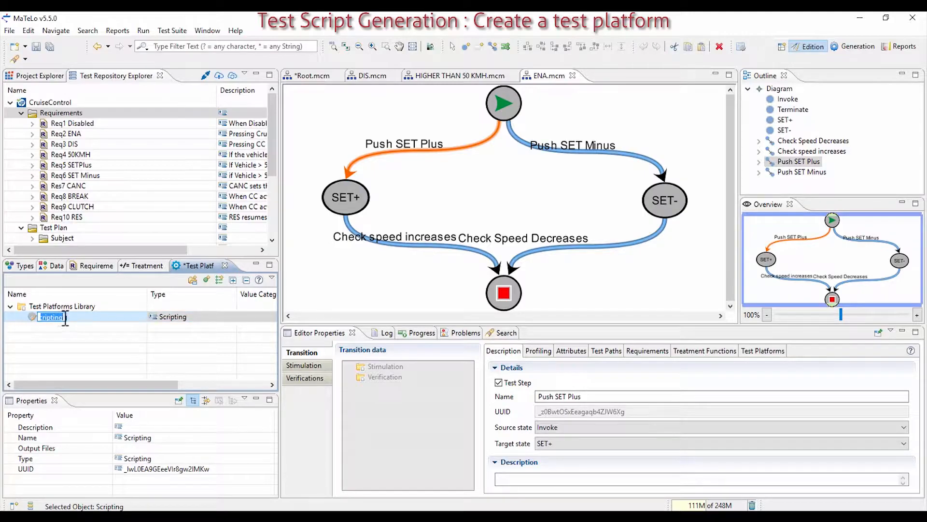
{"action": "type", "text": "CC"}
{"action": "key", "text": "Return"}
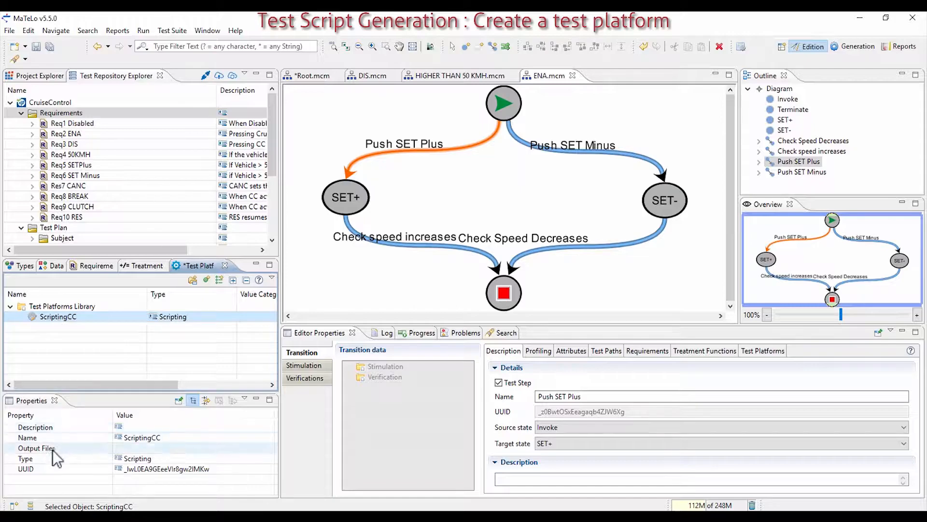
Step: Add an output file to the ScriptingCC platform, mark it as default and name it ScriptCC
{"action": "left_click", "coordinate": [192, 449]}
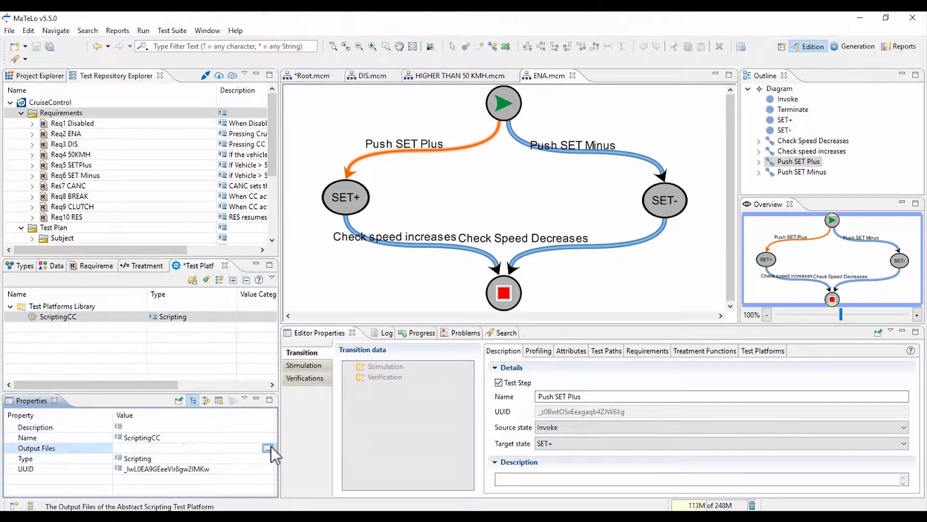
{"action": "left_click", "coordinate": [270, 447]}
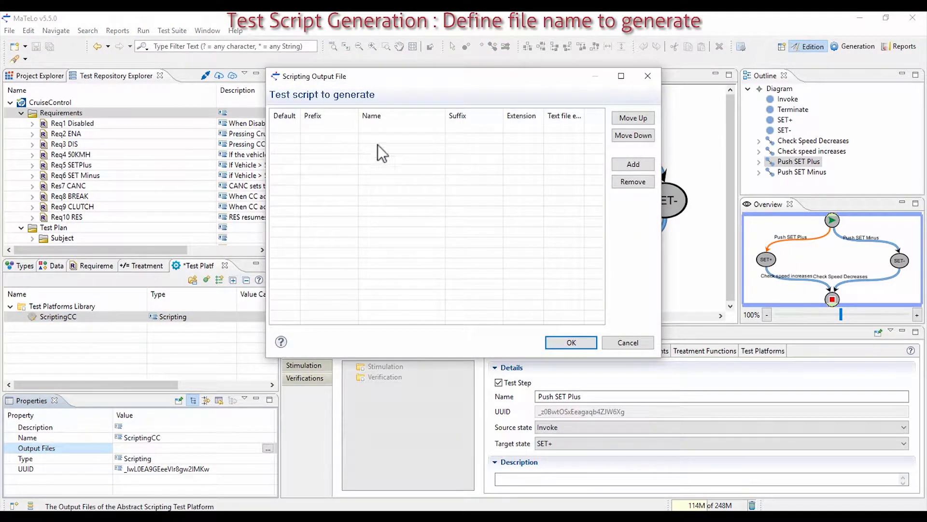
{"action": "left_click", "coordinate": [633, 164]}
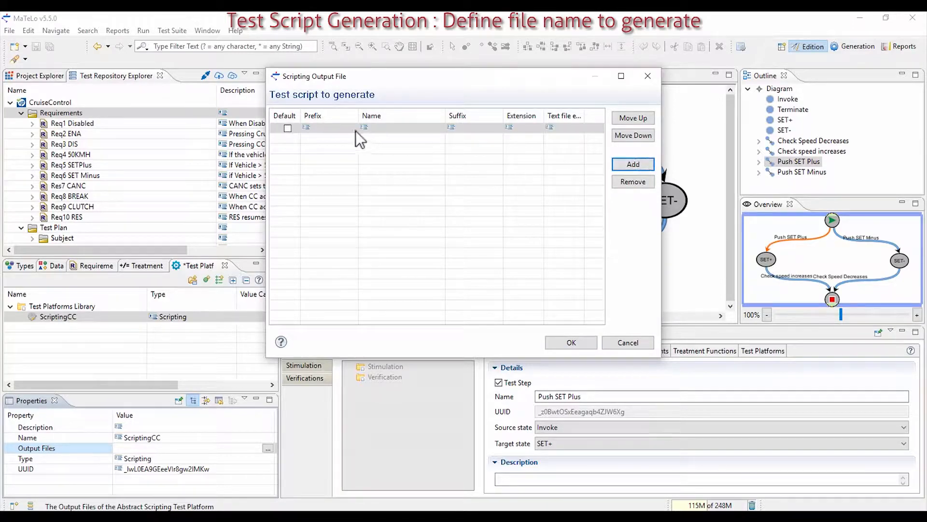
{"action": "left_click", "coordinate": [288, 128]}
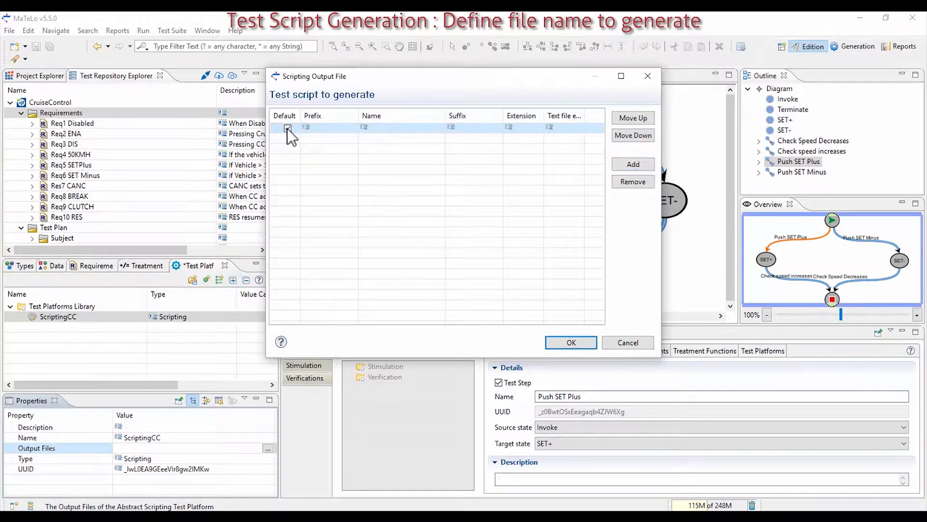
{"action": "left_click", "coordinate": [417, 132]}
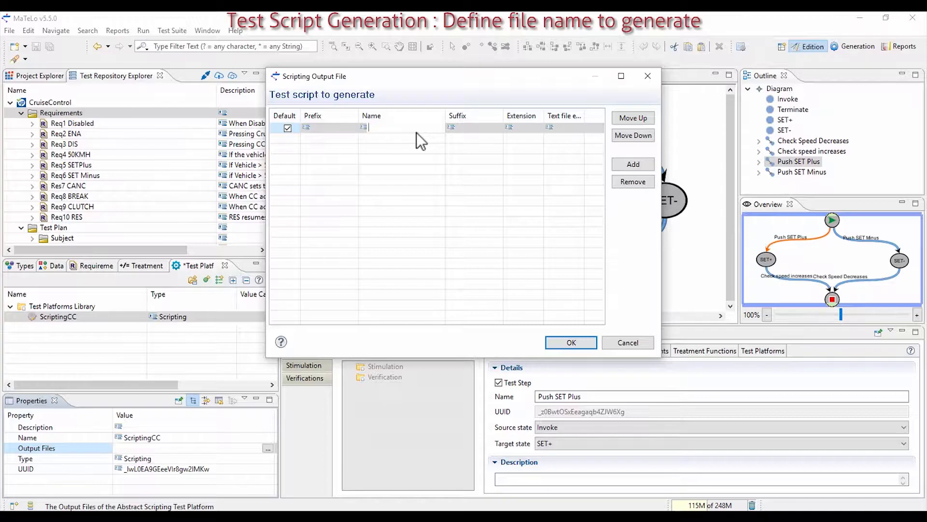
{"action": "type", "text": "ScriptCC"}
Step: Give the ScriptCC output file the extension txt and UTF-8 text encoding, and accept the output file settings
{"action": "left_click", "coordinate": [528, 130]}
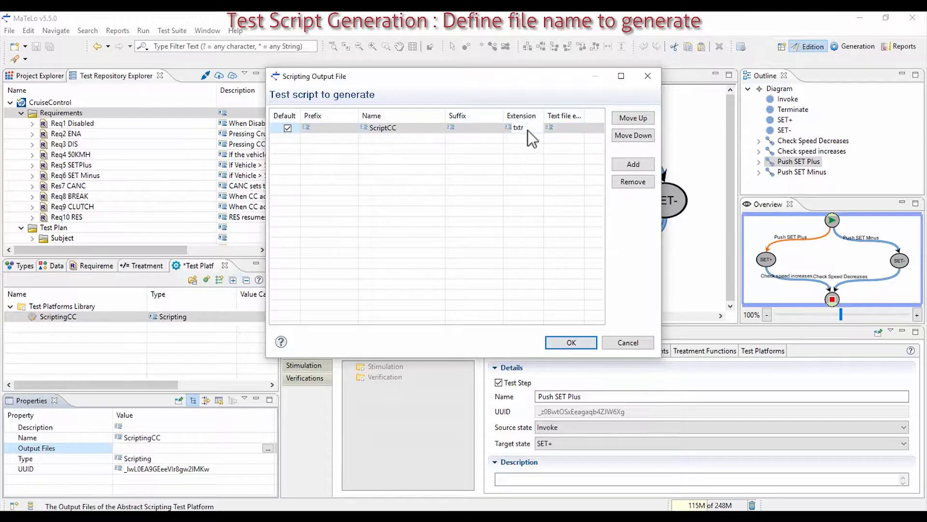
{"action": "key", "text": "BackSpace"}
{"action": "left_click", "coordinate": [552, 147]}
{"action": "left_click", "coordinate": [567, 127]}
{"action": "left_click", "coordinate": [587, 128]}
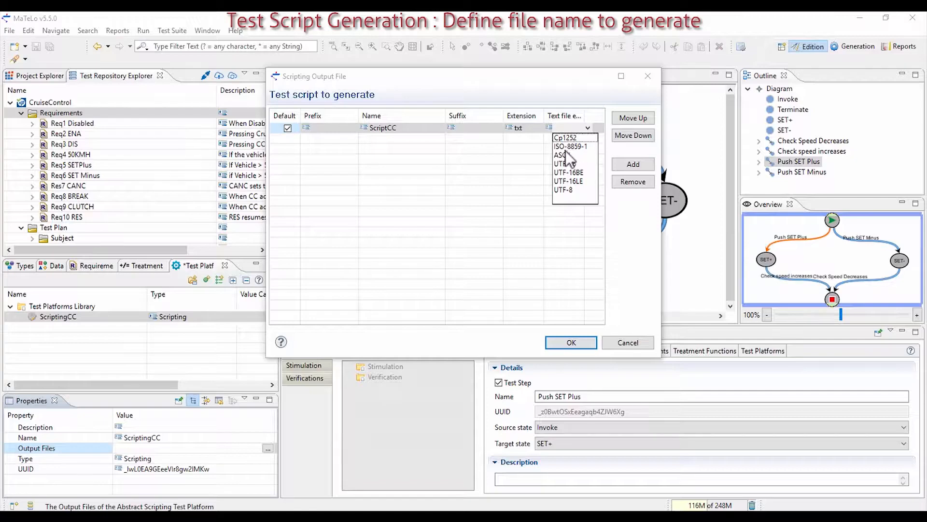
{"action": "left_click", "coordinate": [565, 189]}
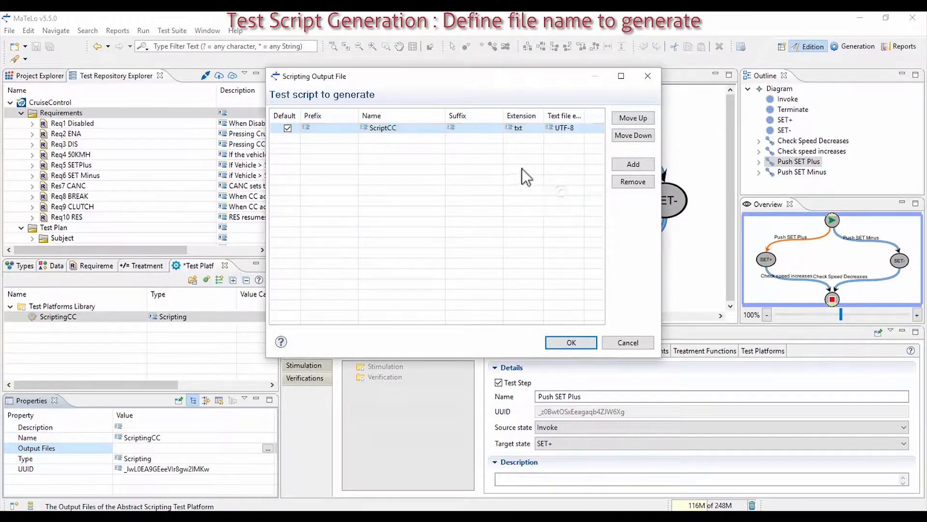
{"action": "left_click", "coordinate": [570, 342]}
Step: Create a new operation under the ScriptingCC platform and name it "Set signal"
{"action": "left_click", "coordinate": [57, 320]}
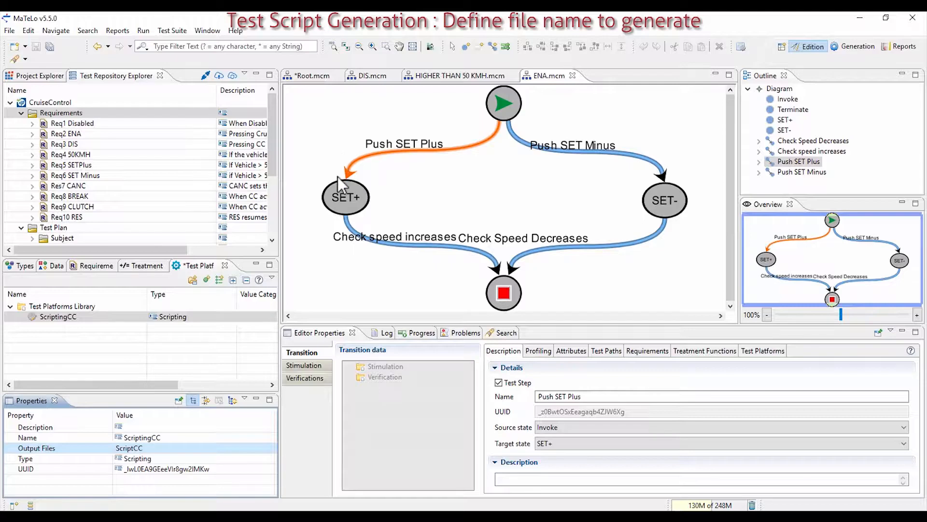
{"action": "right_click", "coordinate": [62, 318]}
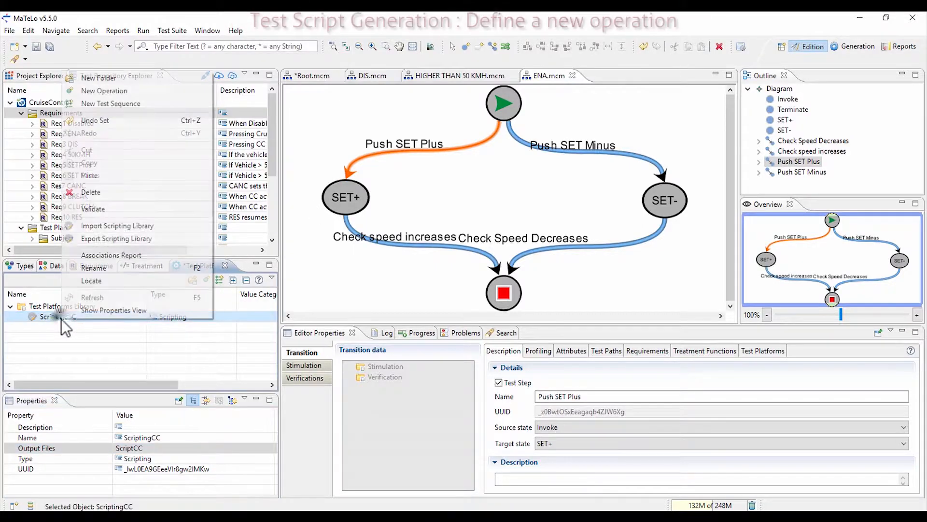
{"action": "left_click", "coordinate": [97, 89]}
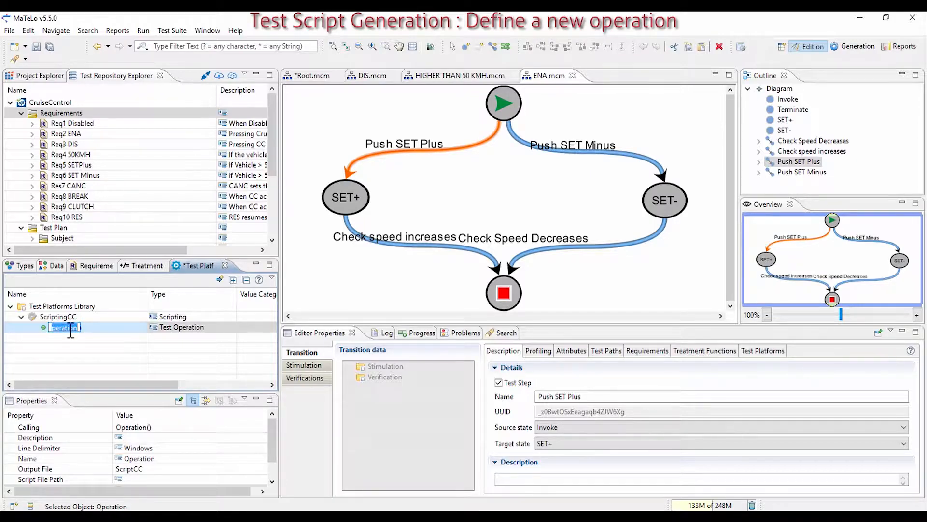
{"action": "type", "text": "Col"}
{"action": "key", "text": "BackSpace"}
{"action": "key", "text": "BackSpace"}
{"action": "key", "text": "BackSpace"}
{"action": "type", "text": "Se"}
{"action": "type", "text": "t sa"}
{"action": "key", "text": "BackSpace"}
{"action": "type", "text": "ignal"}
{"action": "key", "text": "Return"}
Step: Add two input parameters named Signal and Value to the Set signal operation
{"action": "right_click", "coordinate": [69, 330]}
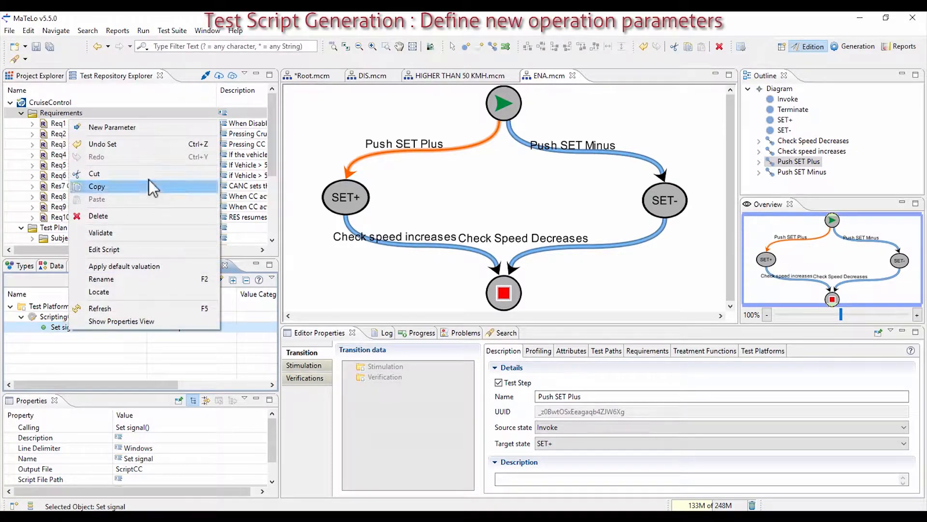
{"action": "left_click", "coordinate": [139, 129]}
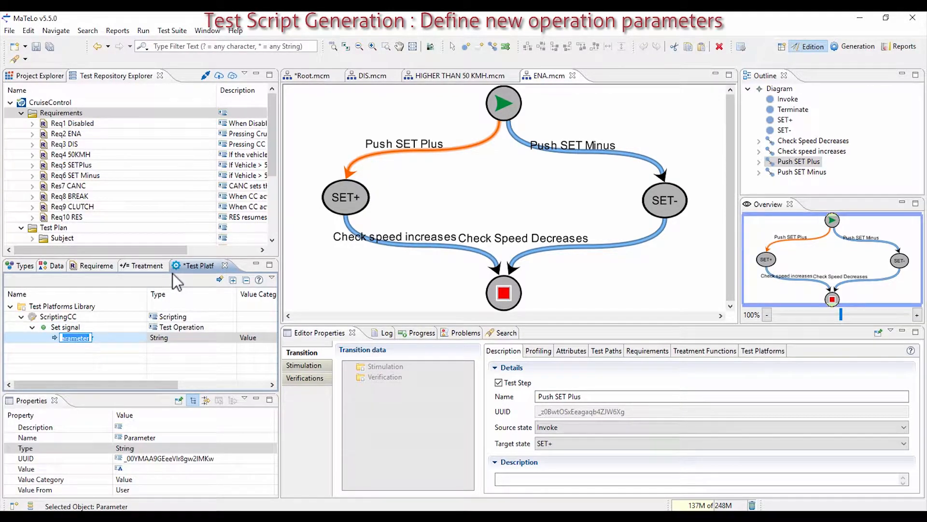
{"action": "type", "text": "Signal"}
{"action": "key", "text": "Return"}
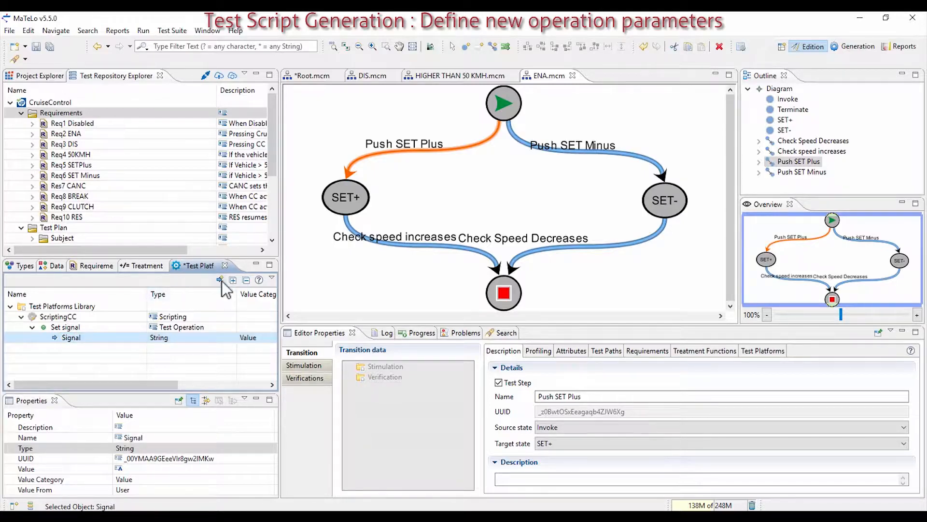
{"action": "left_click", "coordinate": [221, 280]}
{"action": "type", "text": "Value"}
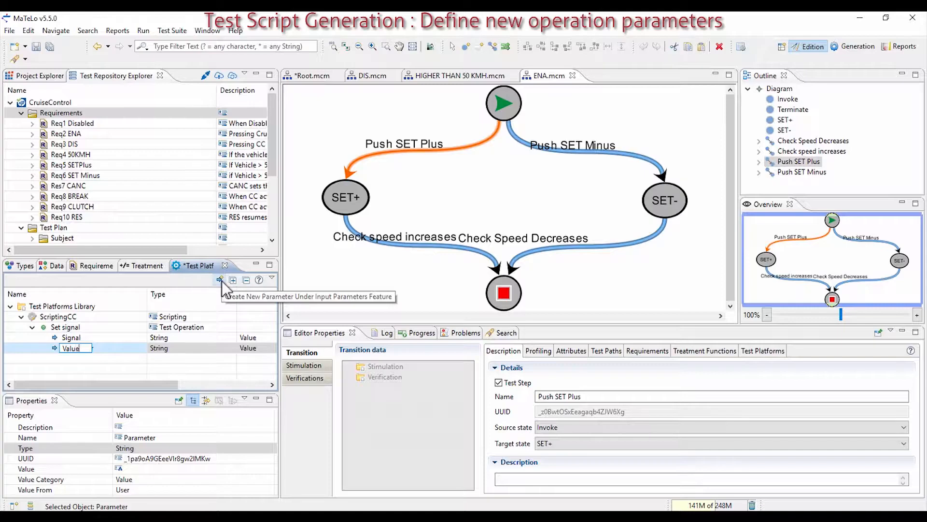
{"action": "key", "text": "Return"}
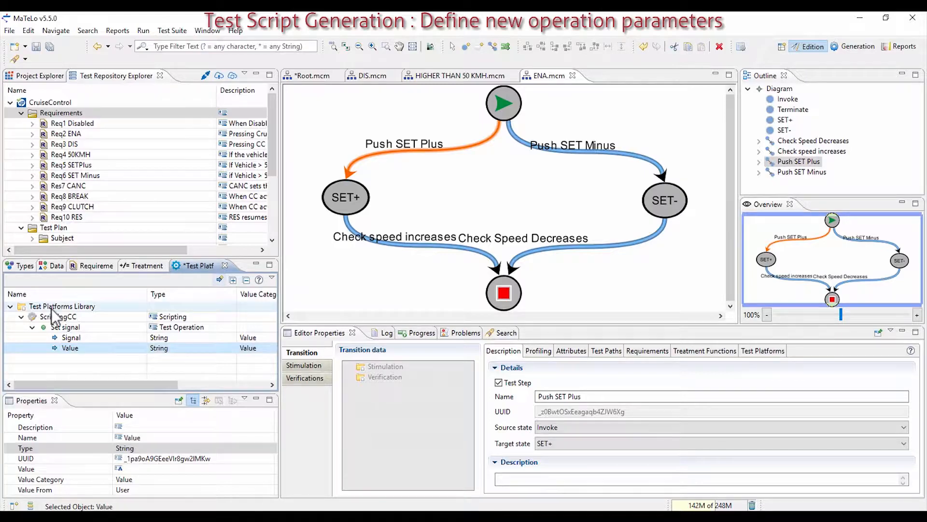
Step: Examine the Set signal operation's script file path property and the Cruise Control project's location on disk in the project properties
{"action": "left_click", "coordinate": [66, 329]}
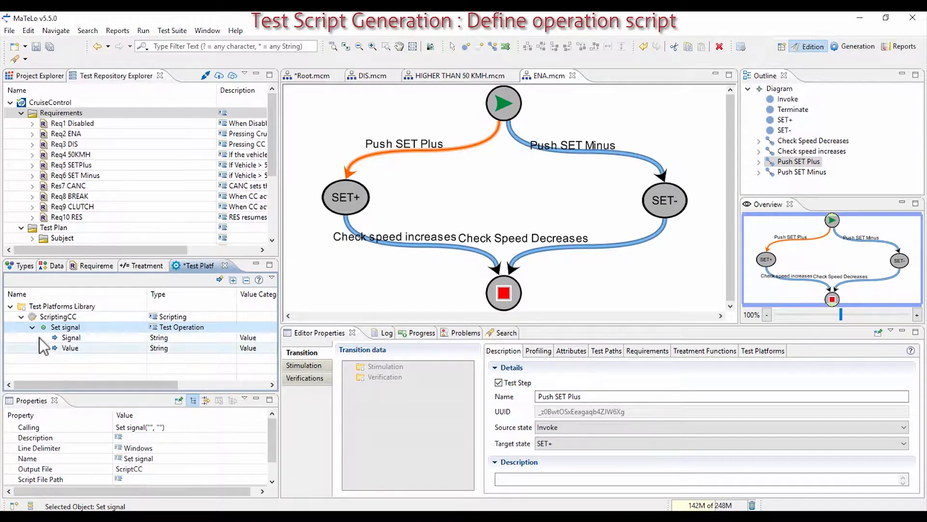
{"action": "left_click_drag", "start_coordinate": [274, 432], "coordinate": [267, 453]}
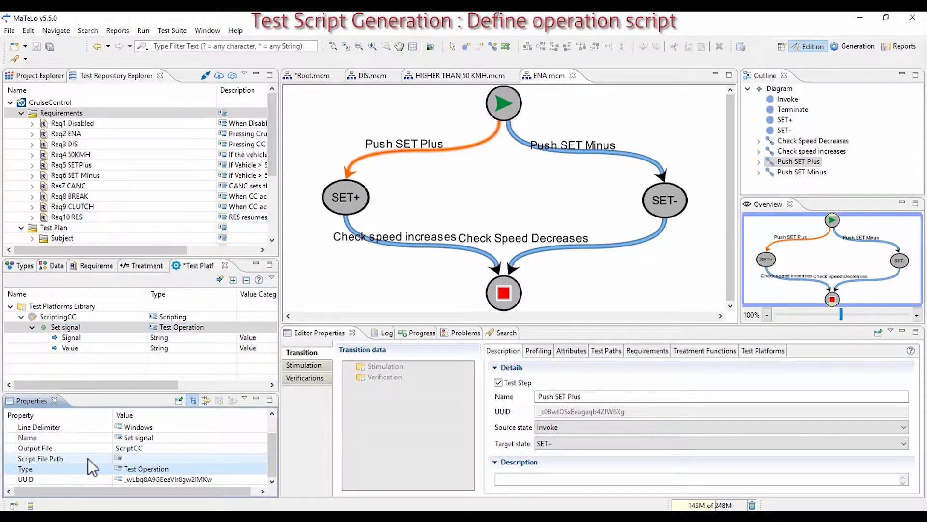
{"action": "left_click", "coordinate": [31, 76]}
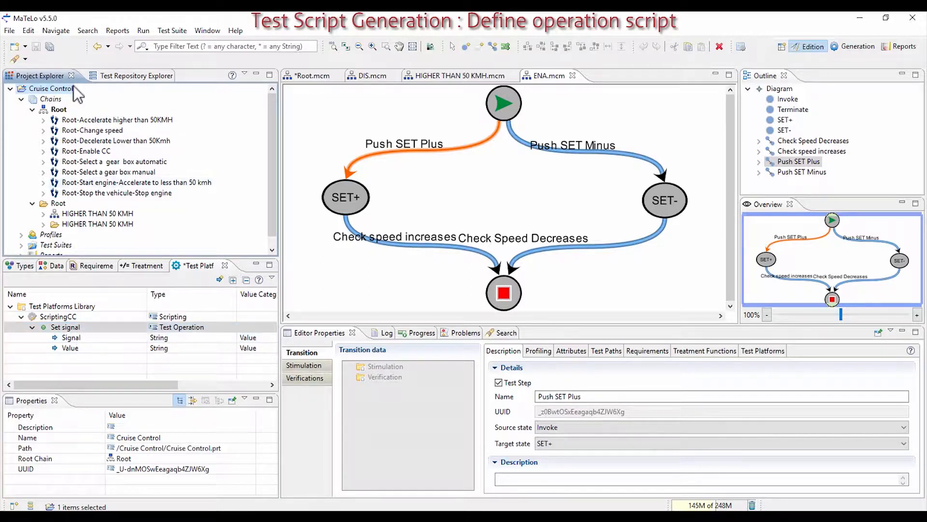
{"action": "right_click", "coordinate": [42, 89]}
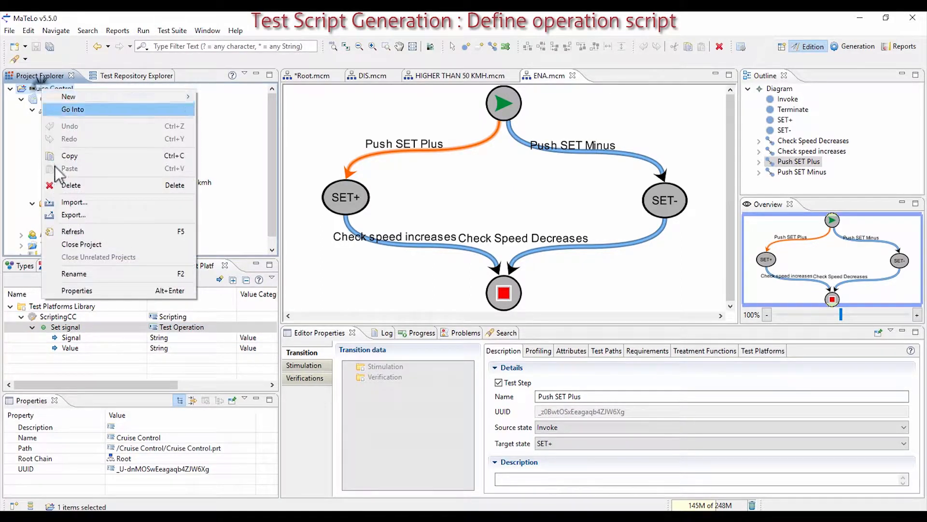
{"action": "left_click", "coordinate": [78, 291]}
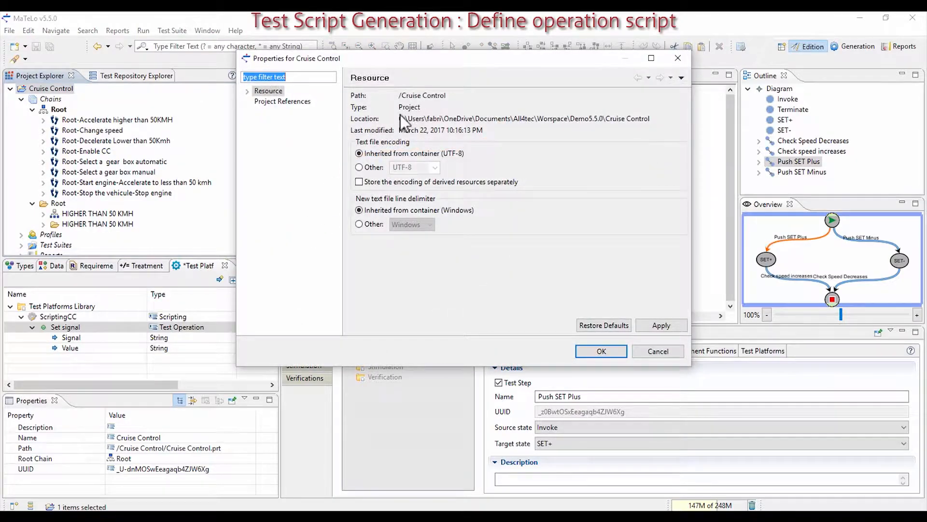
{"action": "left_click_drag", "start_coordinate": [401, 118], "coordinate": [651, 119]}
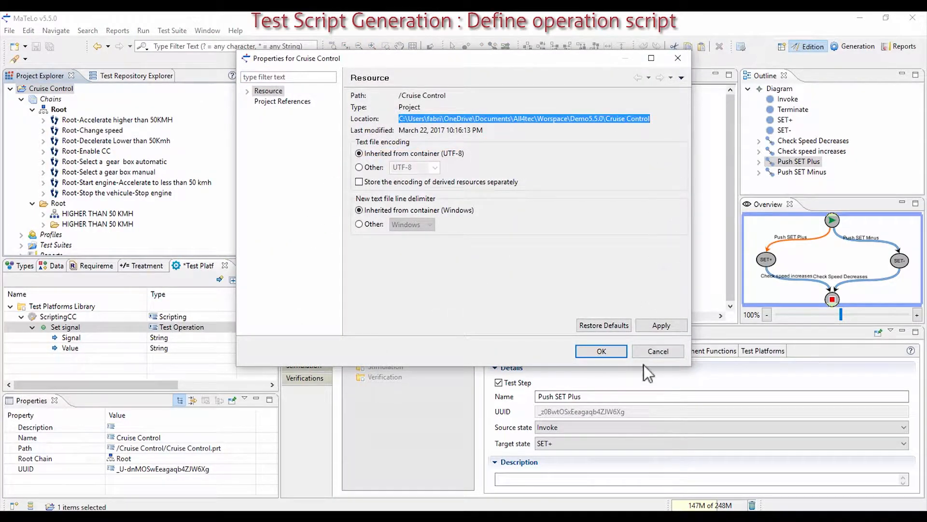
{"action": "left_click", "coordinate": [645, 351]}
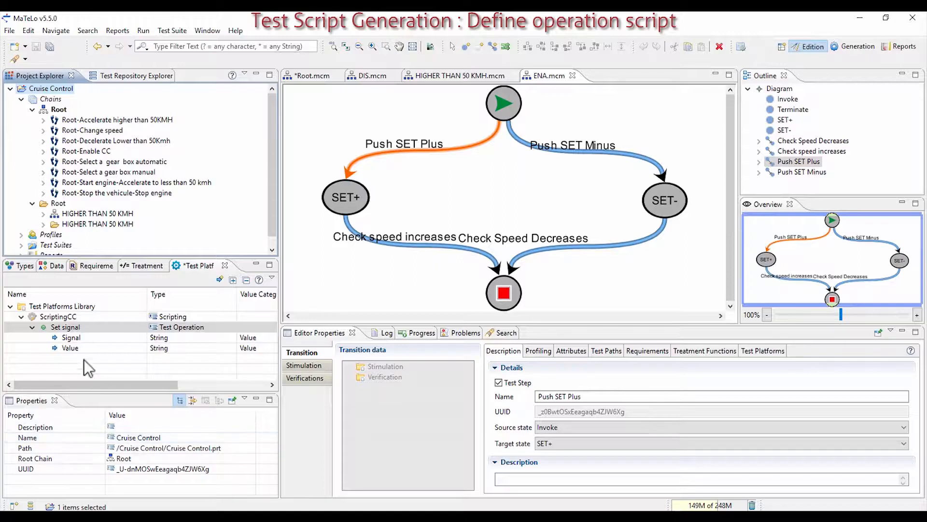
Step: Browse for the Set signal operation's script file and create a folder named "Scripting template" in the Cruise Control project folder
{"action": "left_click", "coordinate": [70, 326]}
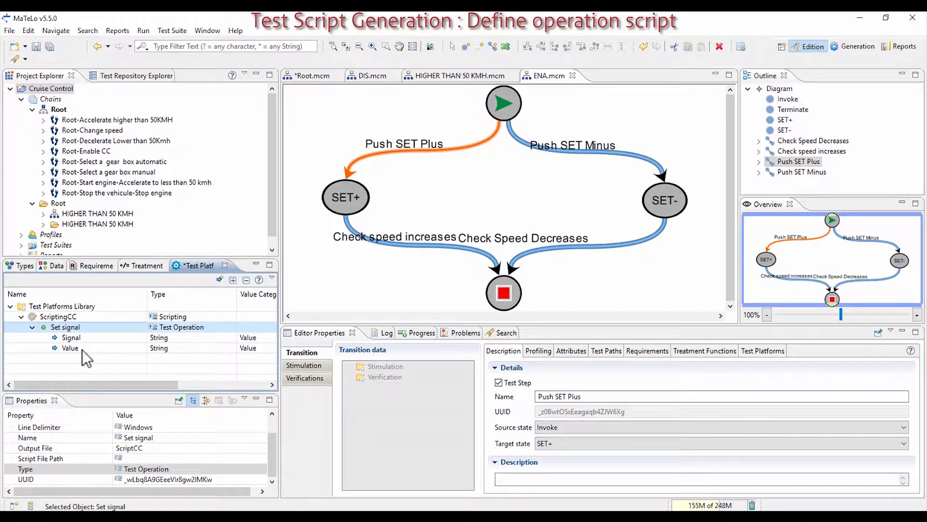
{"action": "left_click", "coordinate": [175, 459]}
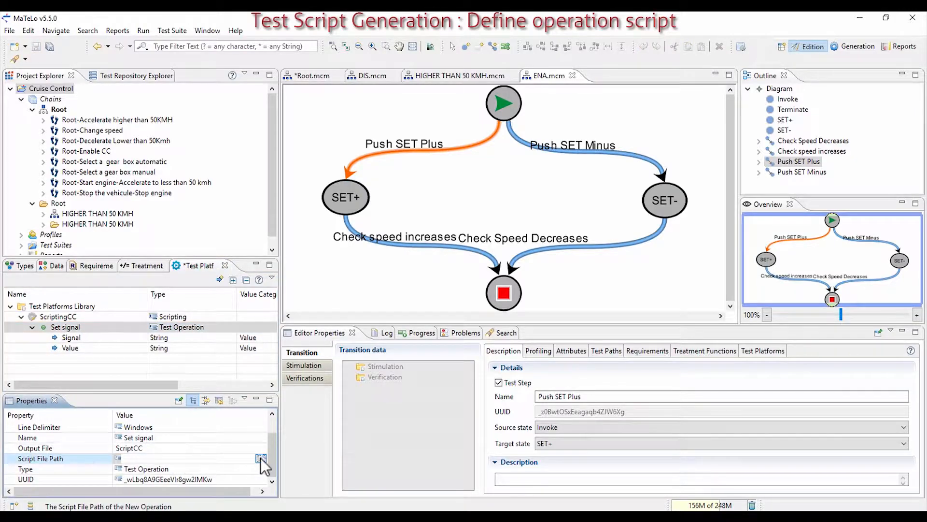
{"action": "left_click", "coordinate": [261, 458]}
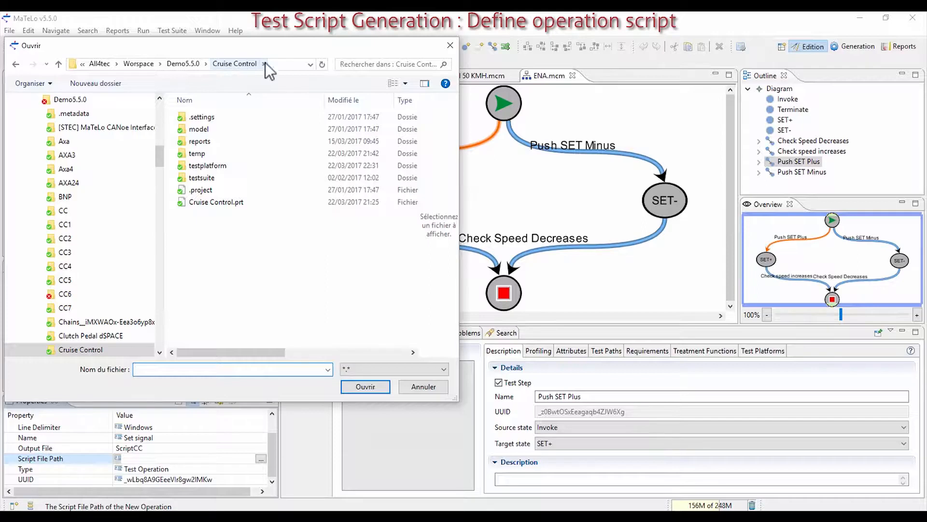
{"action": "right_click", "coordinate": [218, 247]}
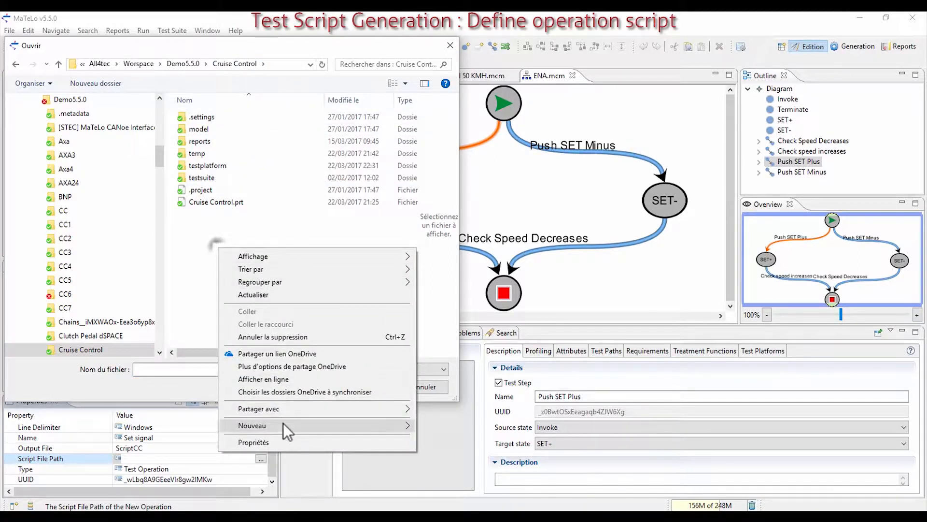
{"action": "mouse_move", "coordinate": [321, 426]}
{"action": "left_click", "coordinate": [445, 217]}
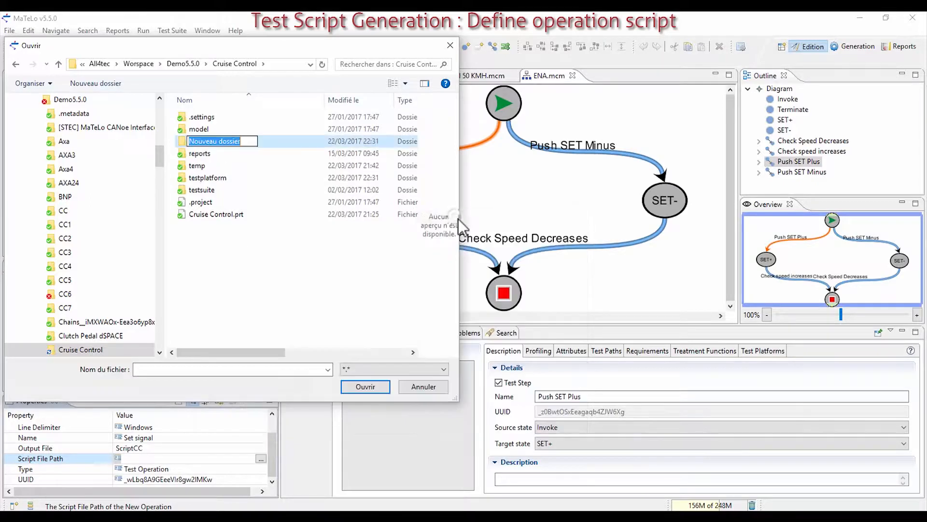
{"action": "type", "text": "Script"}
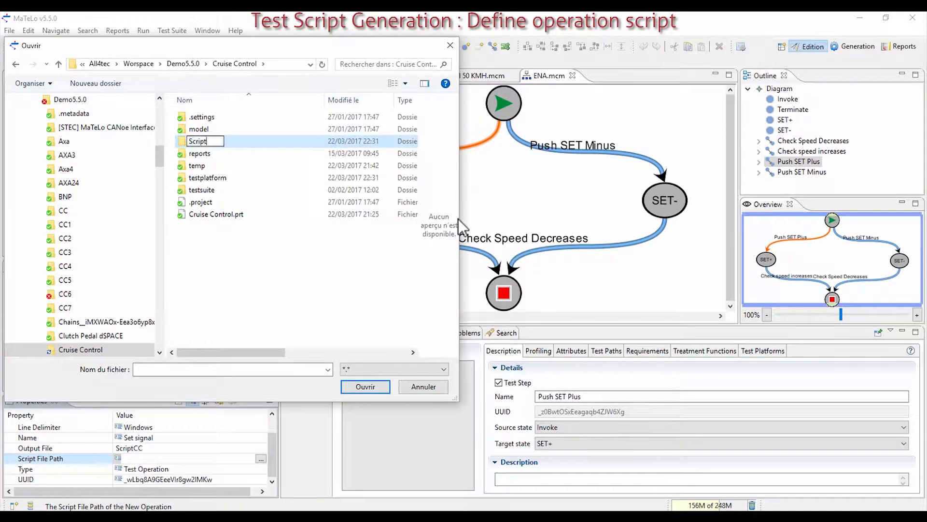
{"action": "type", "text": "ing template"}
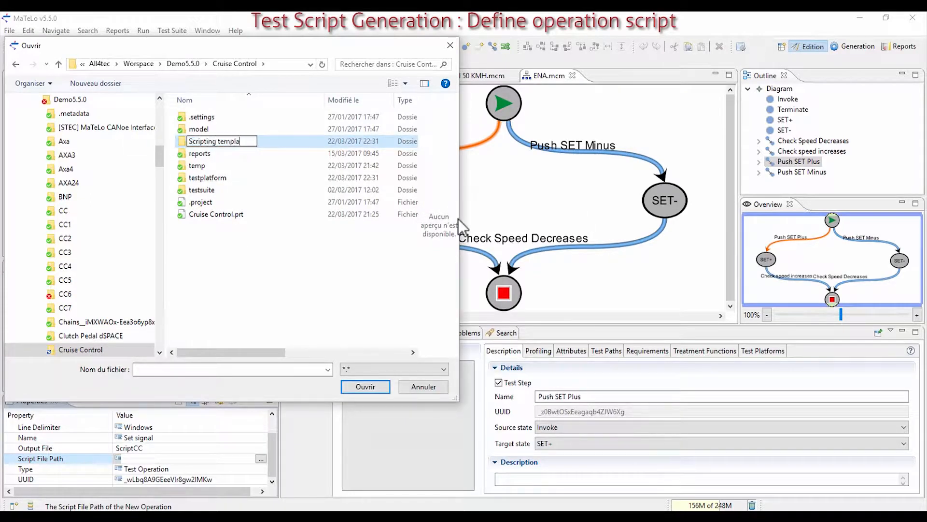
{"action": "key", "text": "Return"}
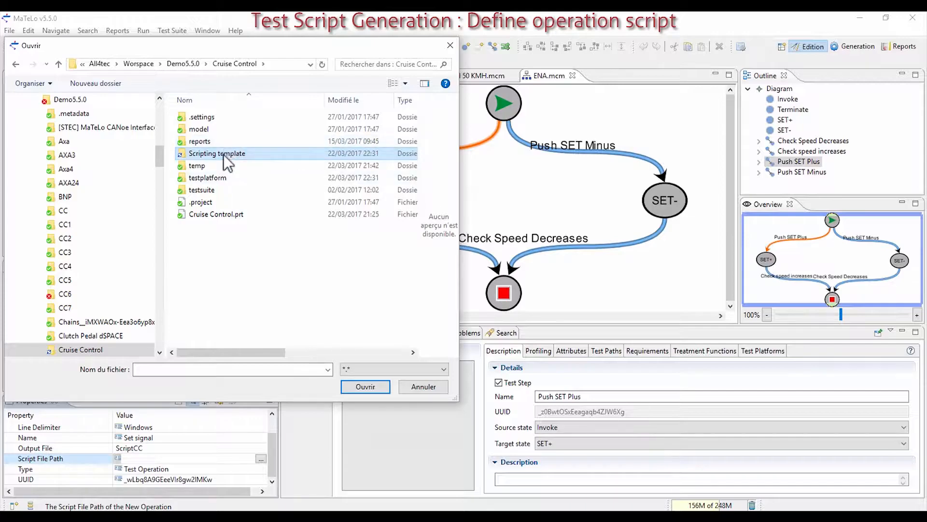
Step: Set the Set signal operation's script file to setSignal.txt inside the Scripting template folder
{"action": "double_click", "coordinate": [223, 154]}
{"action": "left_click_drag", "start_coordinate": [193, 50], "coordinate": [489, 71]}
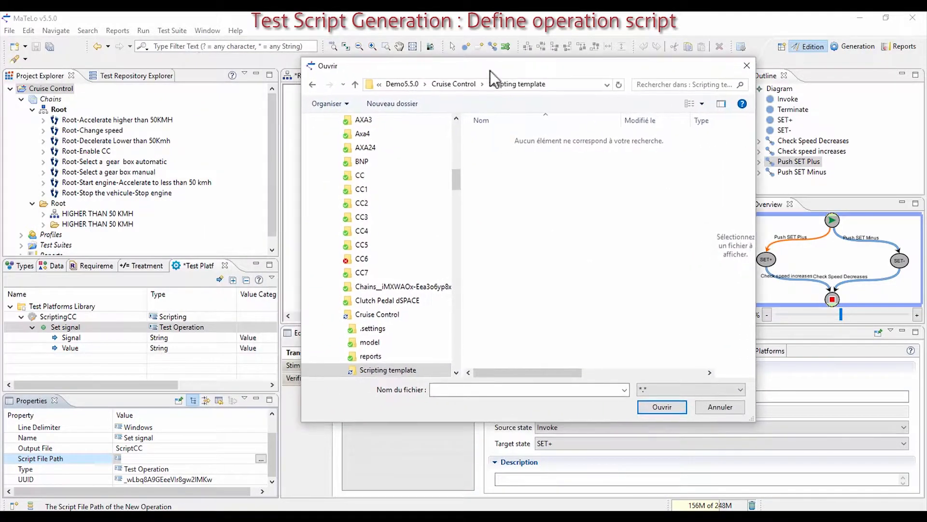
{"action": "left_click", "coordinate": [431, 389]}
{"action": "type", "text": "setSignal.txt"}
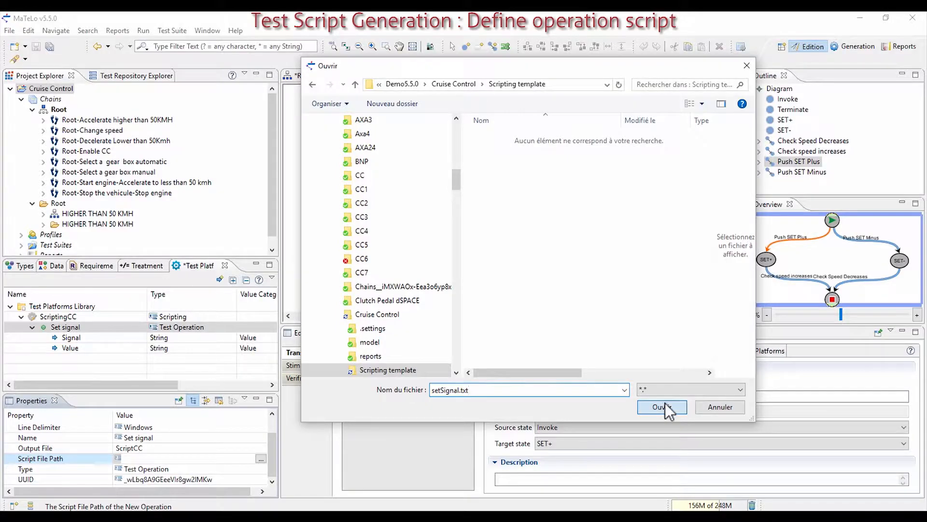
{"action": "left_click", "coordinate": [667, 408]}
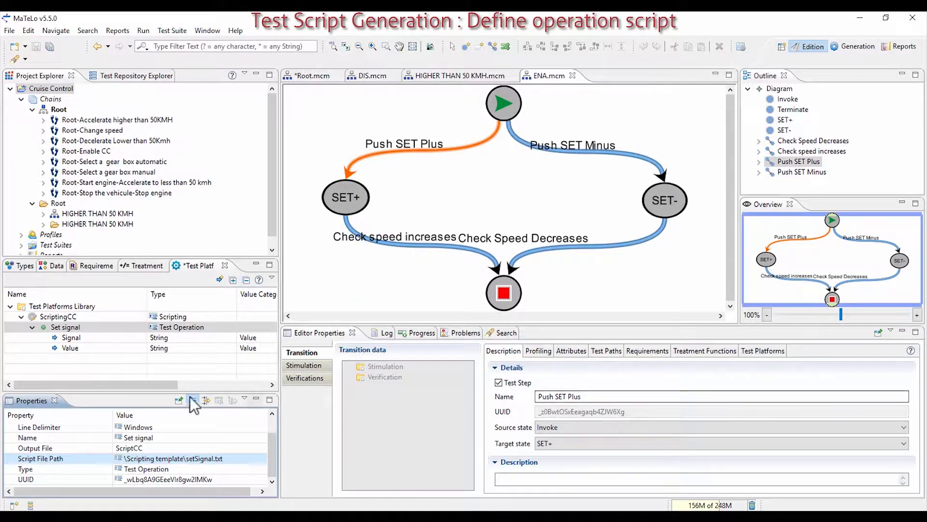
Step: Open the Set signal operation's script for editing and write "SETSIGNAL (" on its first line
{"action": "left_click", "coordinate": [74, 329]}
{"action": "right_click", "coordinate": [72, 327]}
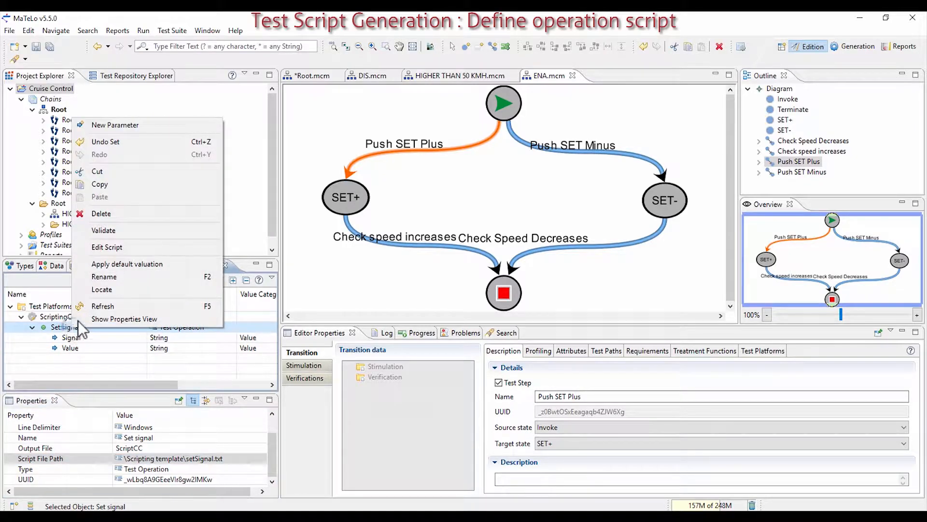
{"action": "left_click", "coordinate": [102, 245]}
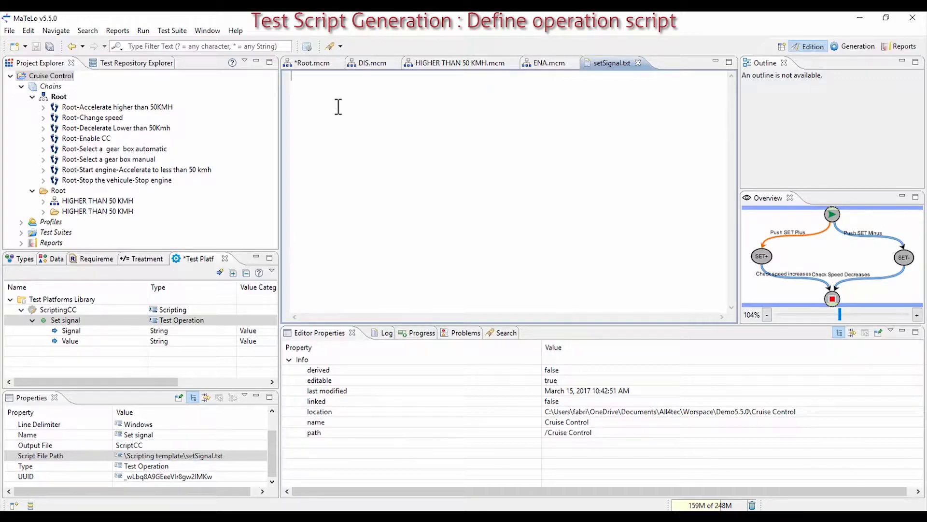
{"action": "type", "text": "SET"}
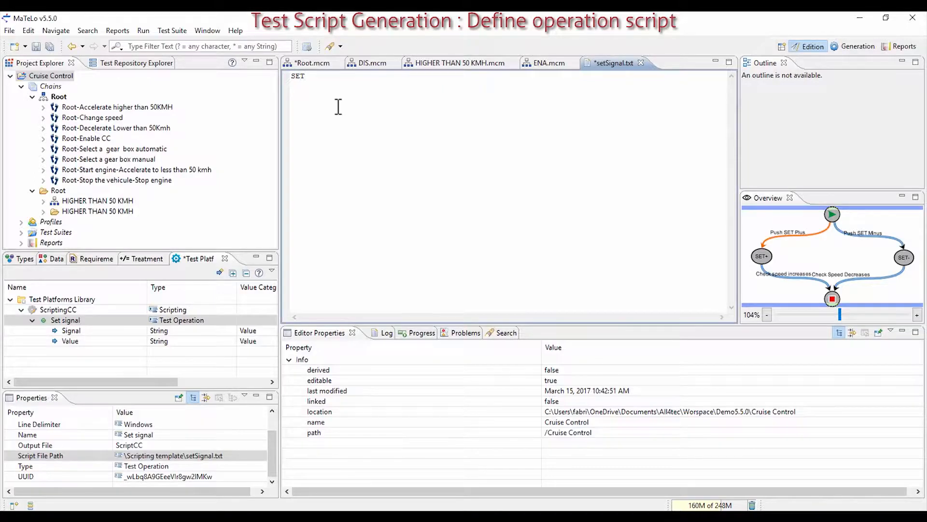
{"action": "type", "text": "GINA"}
{"action": "key", "text": "BackSpace"}
{"action": "type", "text": "SIGNAL ("}
Step: Complete the script call with the $Signal and $Value variables as "SETSIGNAL ($Signal;$Value);" and save all changes
{"action": "key", "text": "ctrl+space"}
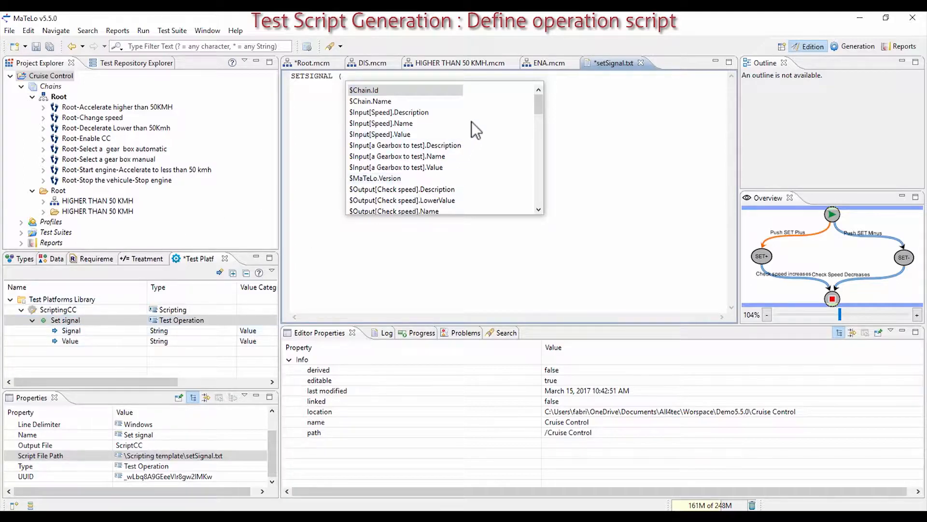
{"action": "left_click_drag", "start_coordinate": [538, 99], "coordinate": [535, 187]}
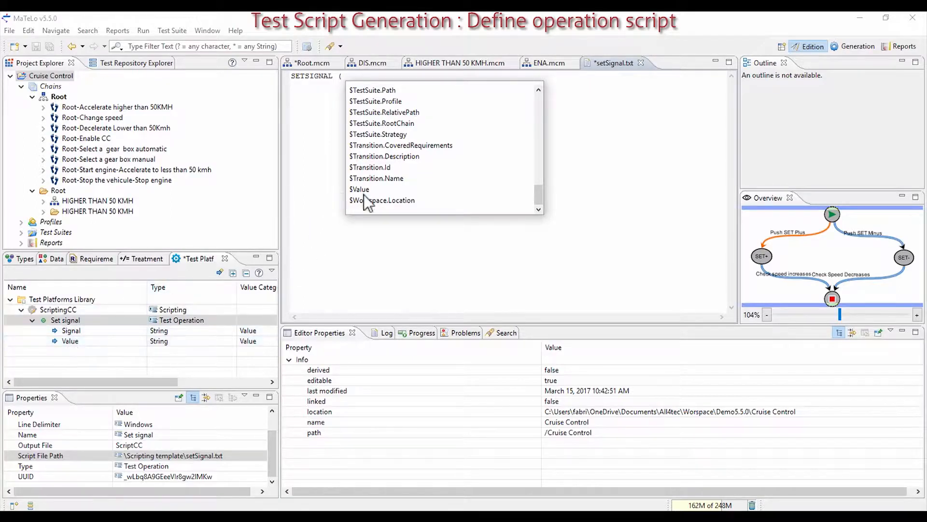
{"action": "scroll", "coordinate": [381, 186], "scroll_direction": "up", "scroll_amount": 6}
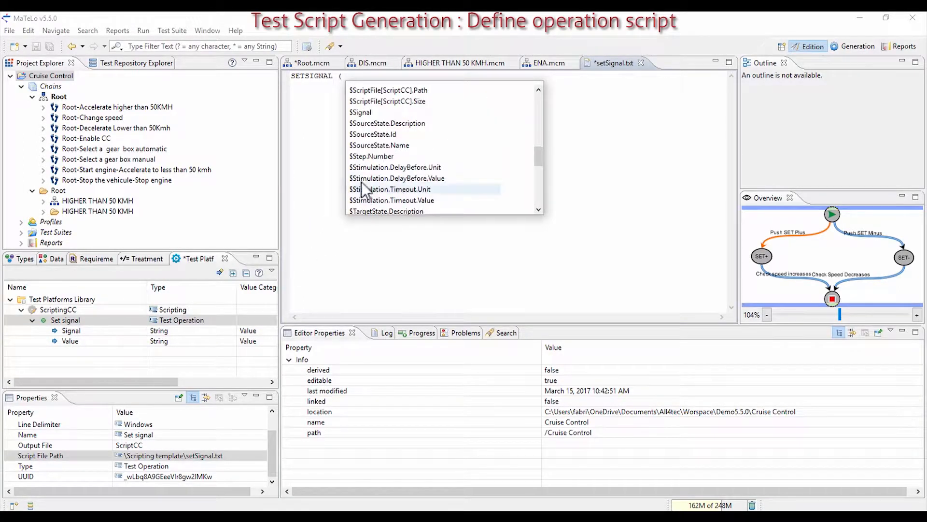
{"action": "double_click", "coordinate": [364, 112]}
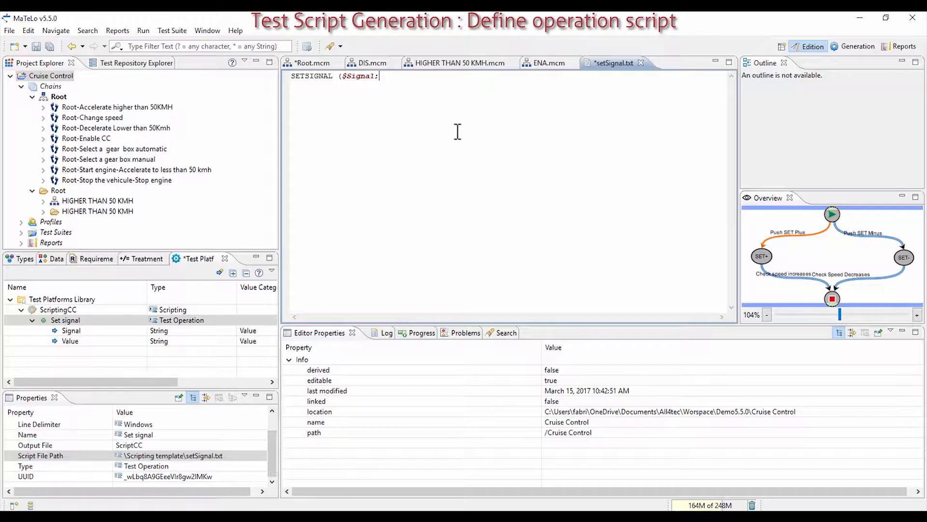
{"action": "type", "text": "$Value);"}
{"action": "left_click", "coordinate": [50, 47]}
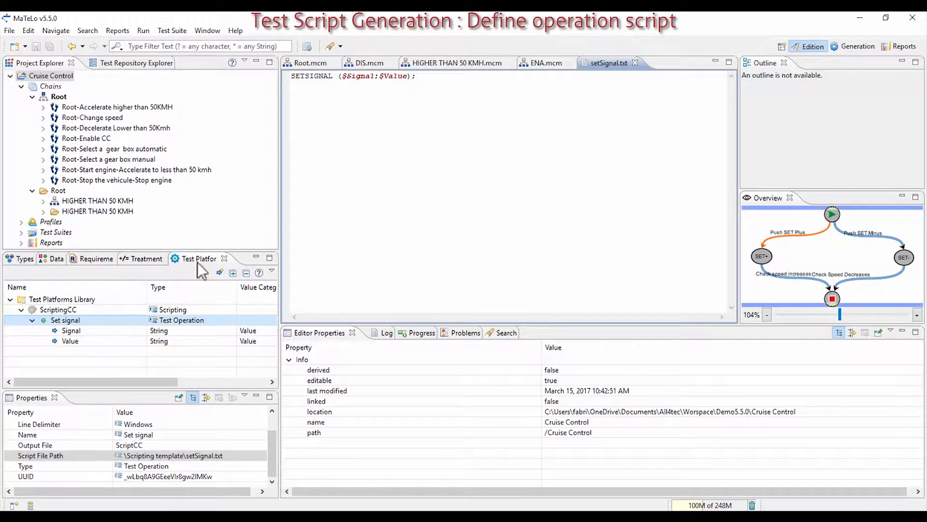
Step: Assign the Set signal operation to the "Select a gear box manual" transition of the Root chain under the ScriptingCC platform
{"action": "left_click", "coordinate": [303, 65]}
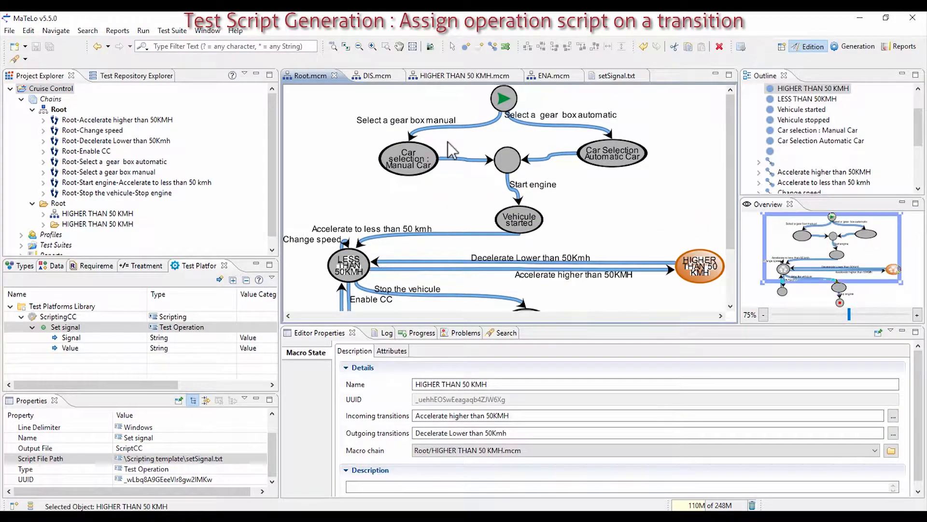
{"action": "left_click", "coordinate": [470, 125]}
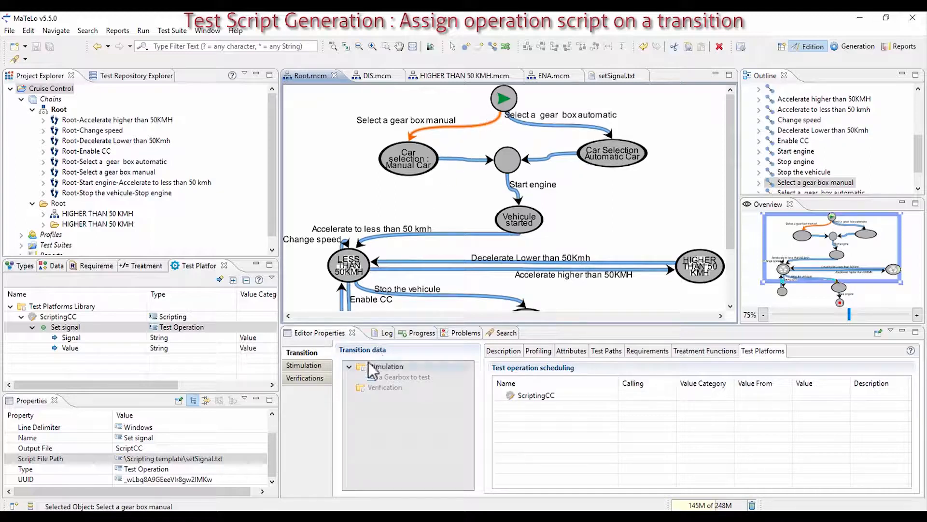
{"action": "left_click", "coordinate": [704, 351]}
{"action": "left_click", "coordinate": [758, 350]}
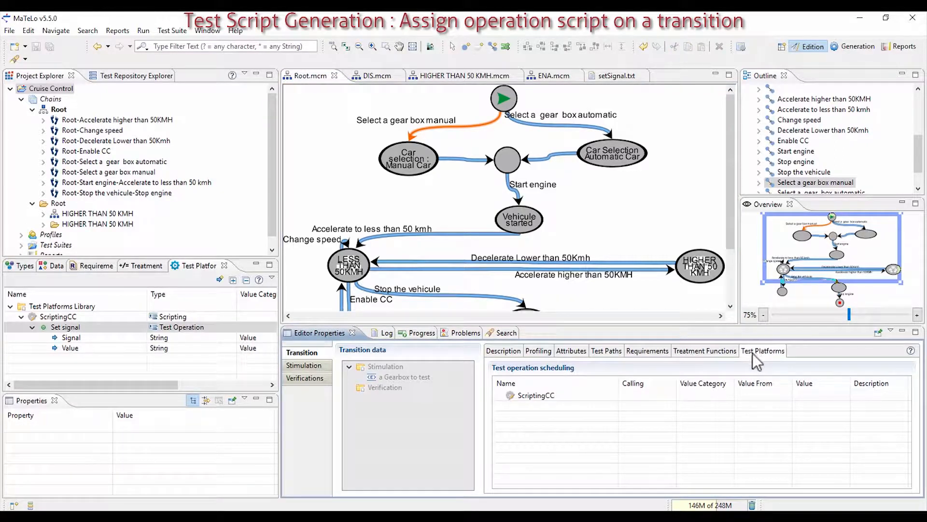
{"action": "left_click_drag", "start_coordinate": [60, 328], "coordinate": [512, 406]}
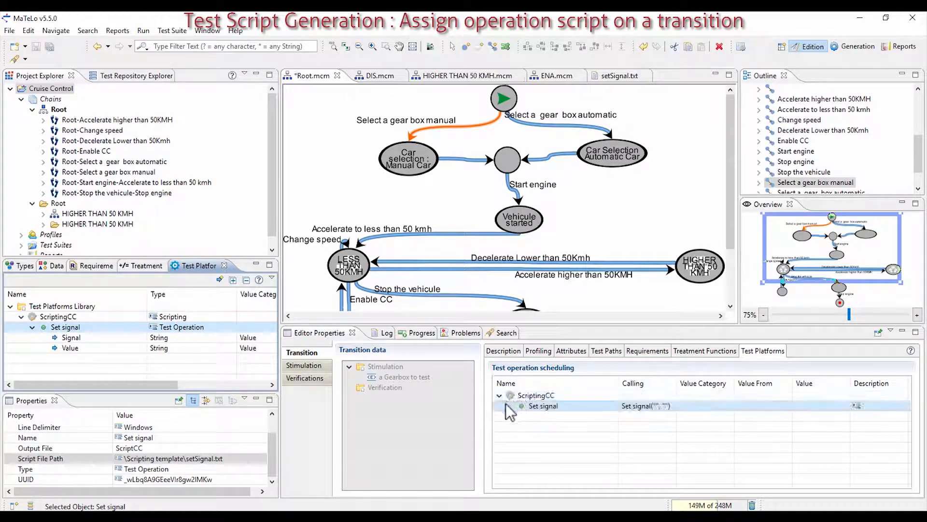
Step: Set the Signal parameter of the transition's Set signal operation to GearBox
{"action": "left_click", "coordinate": [510, 406]}
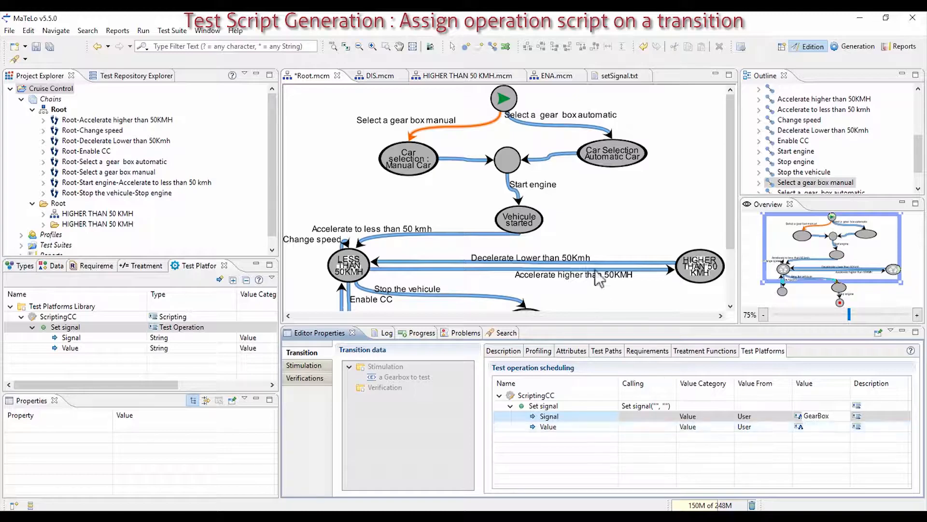
{"action": "left_click", "coordinate": [380, 378]}
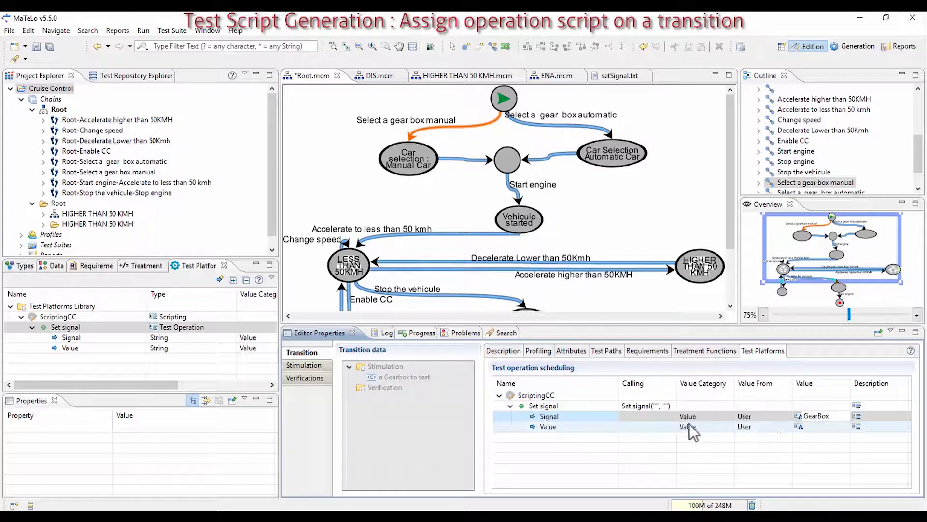
{"action": "left_click", "coordinate": [717, 424]}
Step: Set the value category of the Set signal operation's Value parameter to Transition Input for the manual gear box transition
{"action": "left_click", "coordinate": [729, 427]}
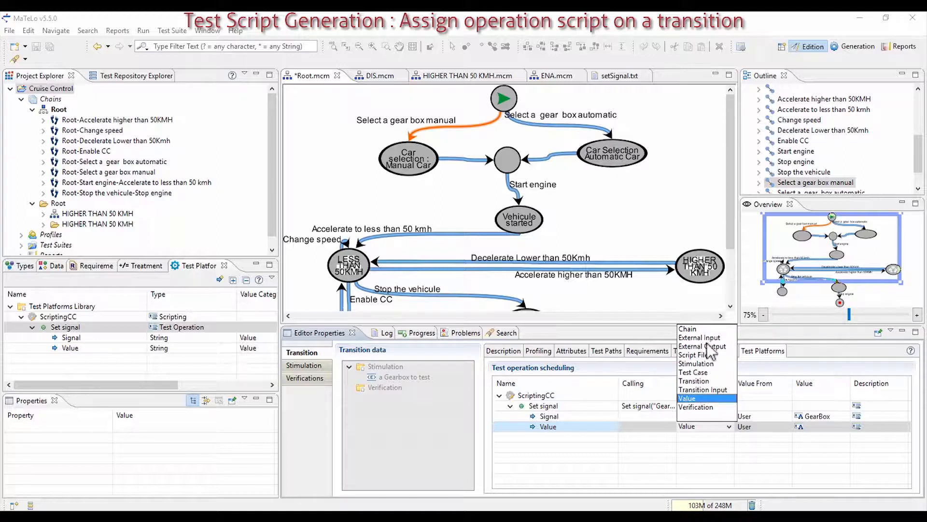
{"action": "left_click", "coordinate": [694, 381]}
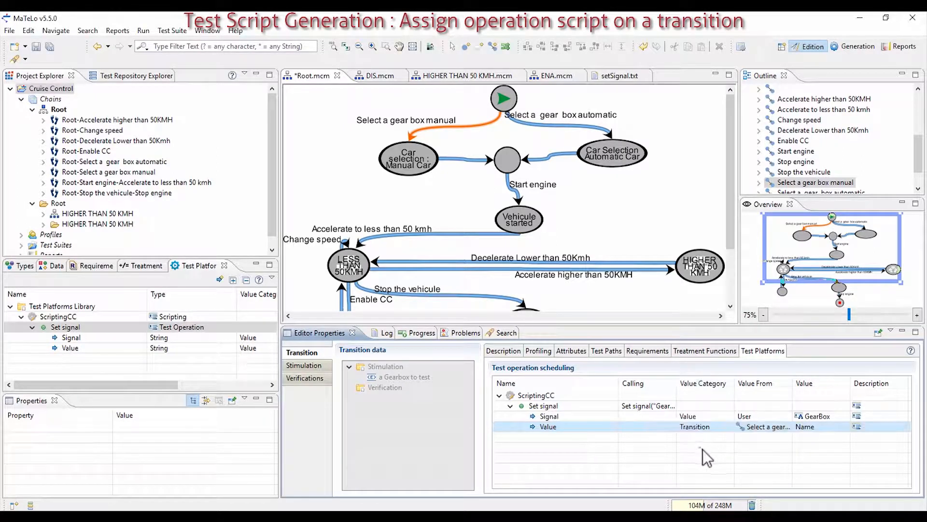
{"action": "left_click", "coordinate": [793, 428]}
{"action": "left_click", "coordinate": [726, 426]}
{"action": "left_click", "coordinate": [729, 427]}
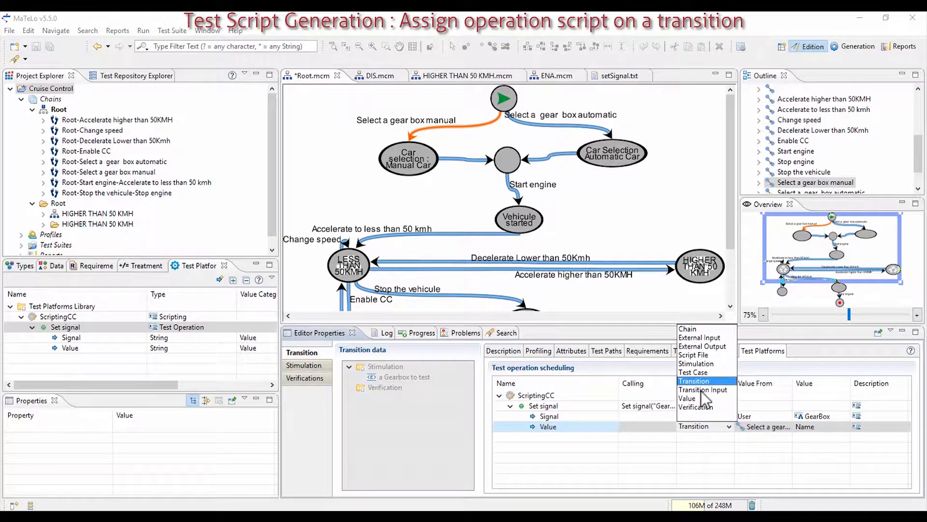
{"action": "left_click", "coordinate": [701, 391]}
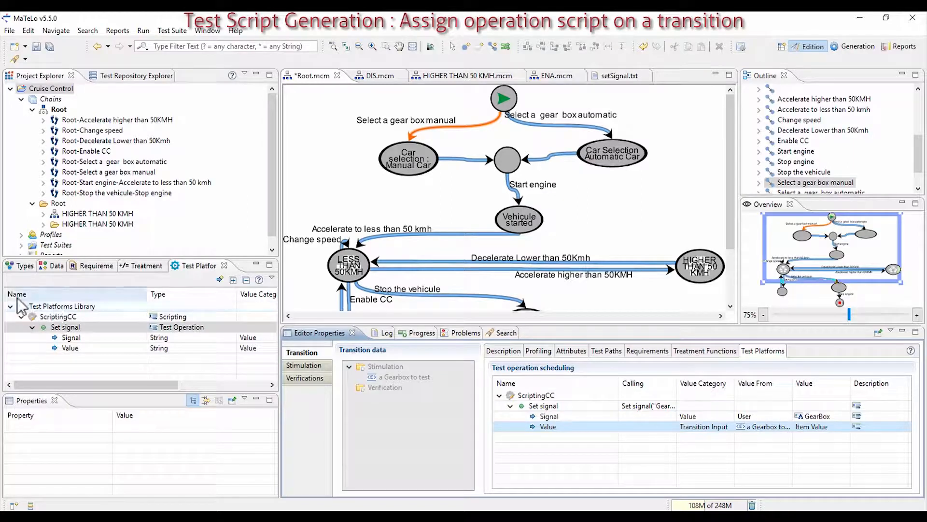
Step: Review the GearBox items in the types library and set the Value parameter to the transition input's Item Name
{"action": "left_click", "coordinate": [25, 265]}
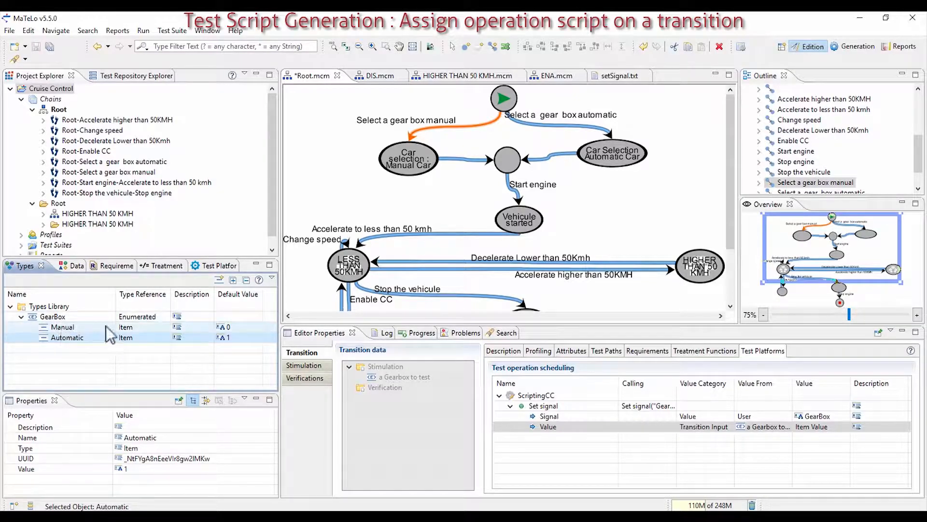
{"action": "left_click", "coordinate": [813, 427]}
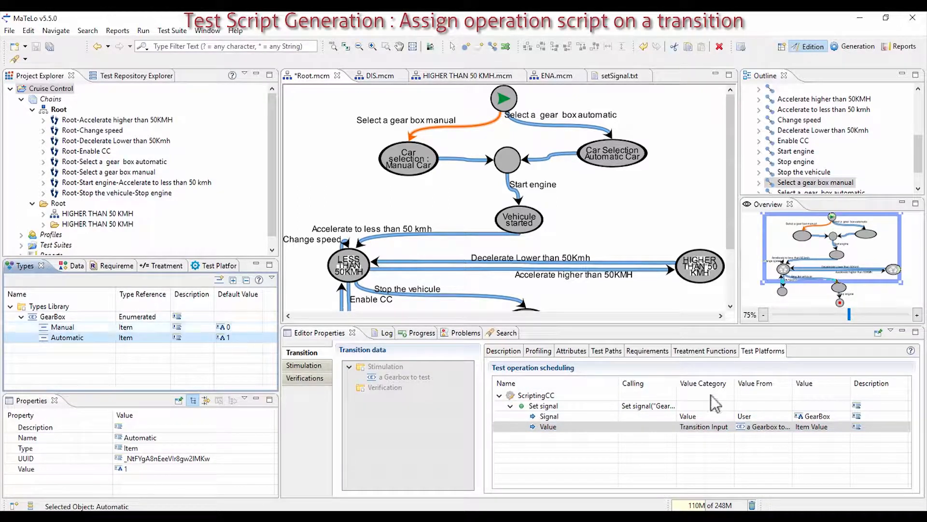
{"action": "left_click", "coordinate": [822, 427]}
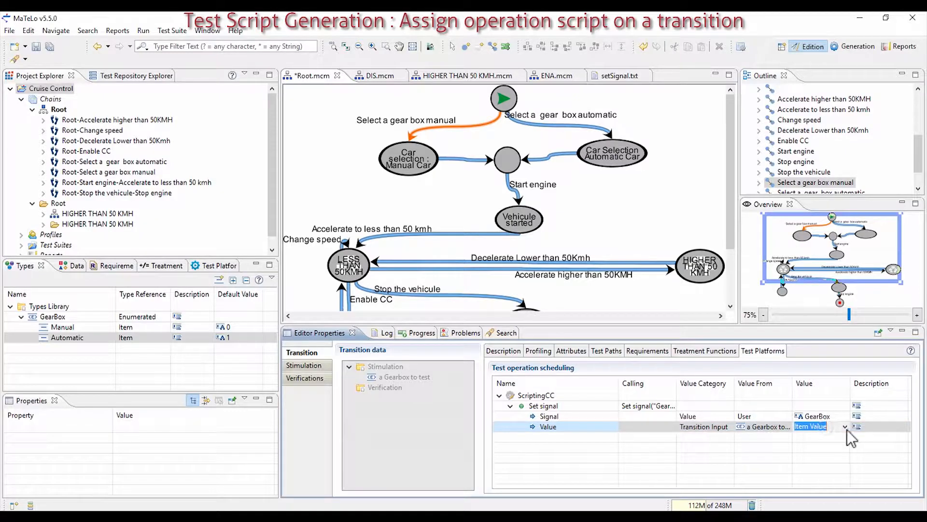
{"action": "left_click", "coordinate": [845, 426]}
{"action": "left_click", "coordinate": [830, 463]}
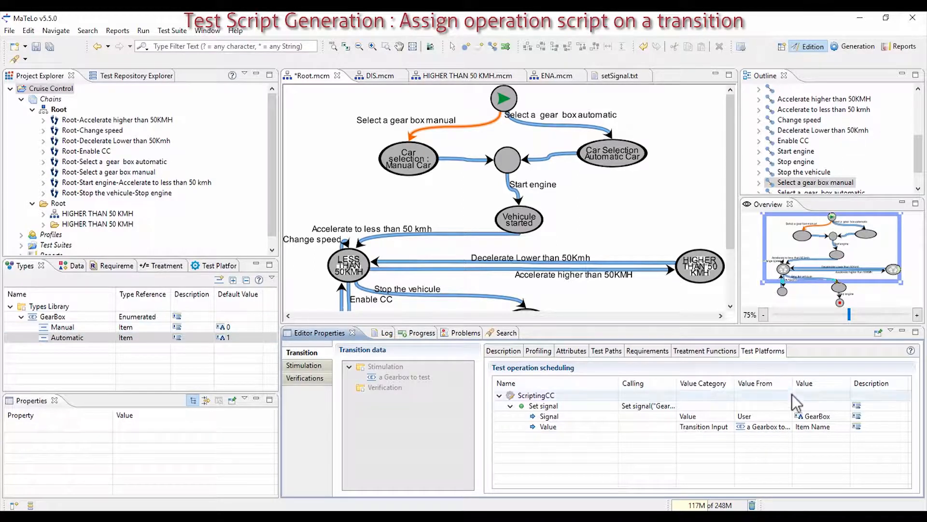
Step: Enter gdfd as the default value of the GearBox type's Manual item and restore it to 0
{"action": "left_click", "coordinate": [239, 327]}
{"action": "type", "text": "gdfd"}
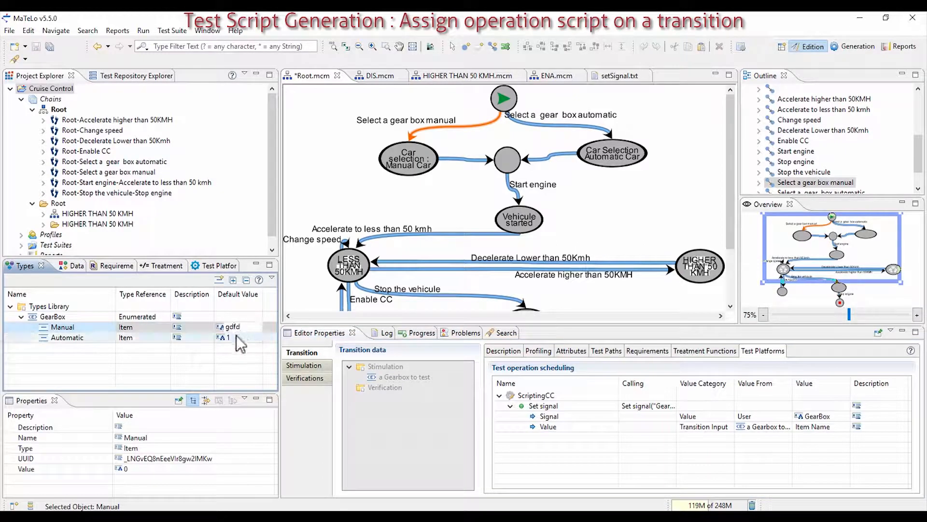
{"action": "left_click", "coordinate": [236, 338]}
{"action": "left_click", "coordinate": [234, 327]}
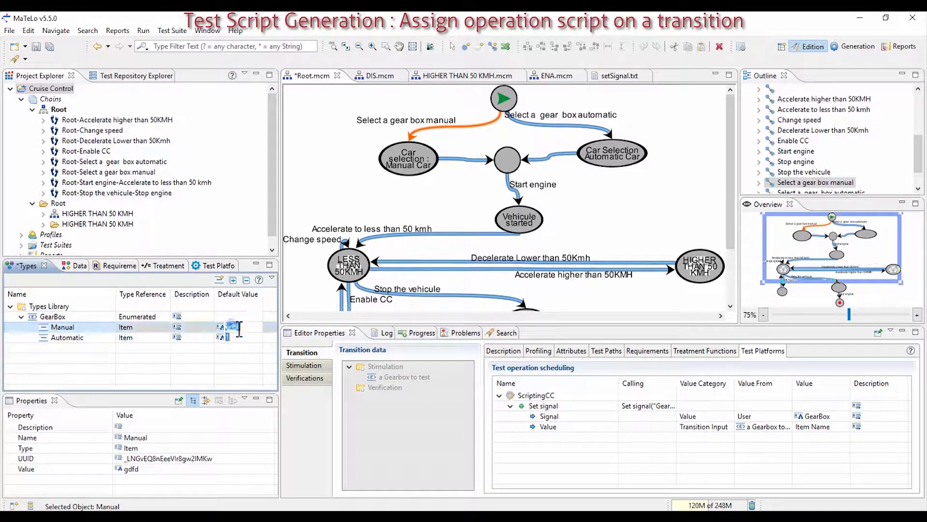
{"action": "type", "text": "0"}
{"action": "key", "text": "Return"}
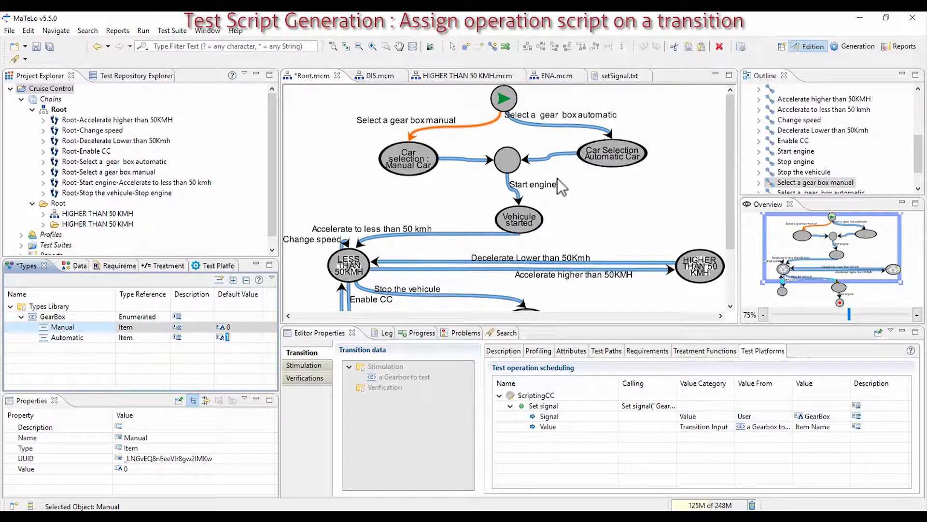
Step: Assign the Set signal operation to the "Select a gear box automatic" transition under ScriptingCC and expand its parameters
{"action": "left_click", "coordinate": [547, 127]}
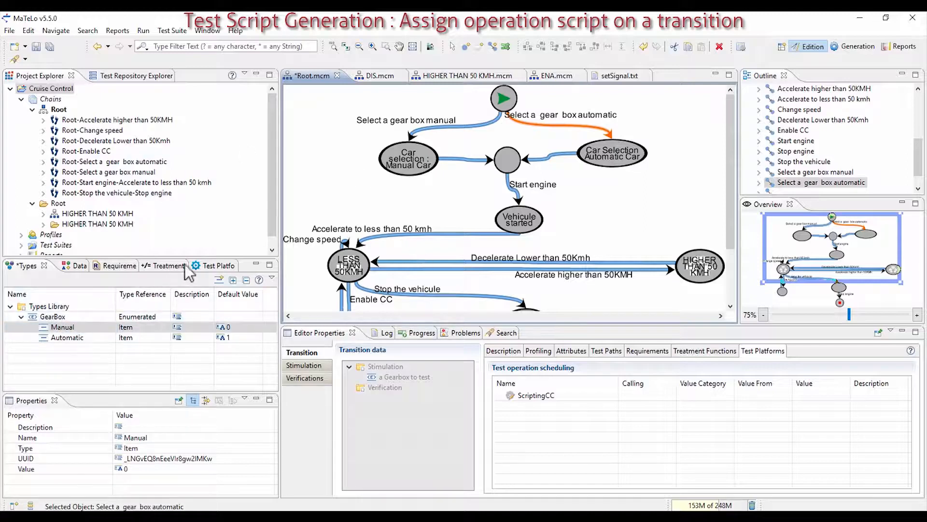
{"action": "left_click", "coordinate": [207, 266]}
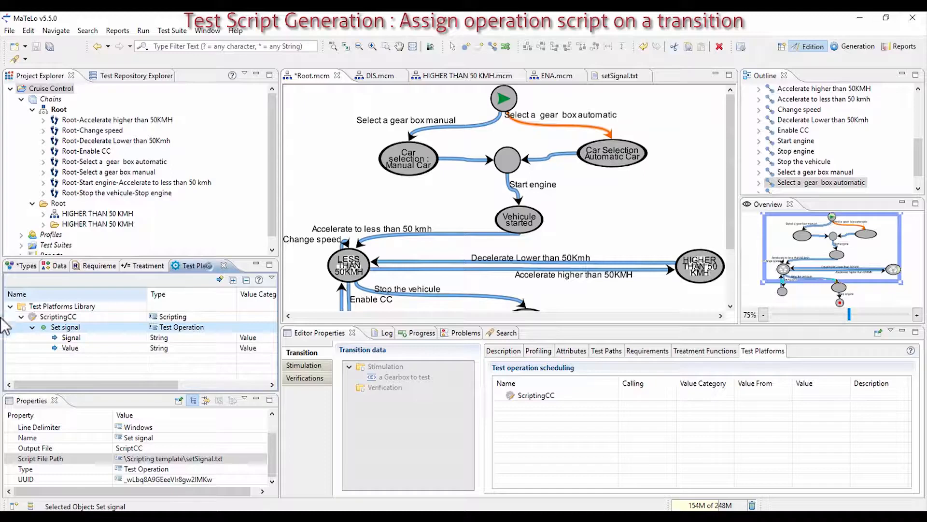
{"action": "left_click_drag", "start_coordinate": [68, 336], "coordinate": [507, 407]}
{"action": "left_click", "coordinate": [510, 406]}
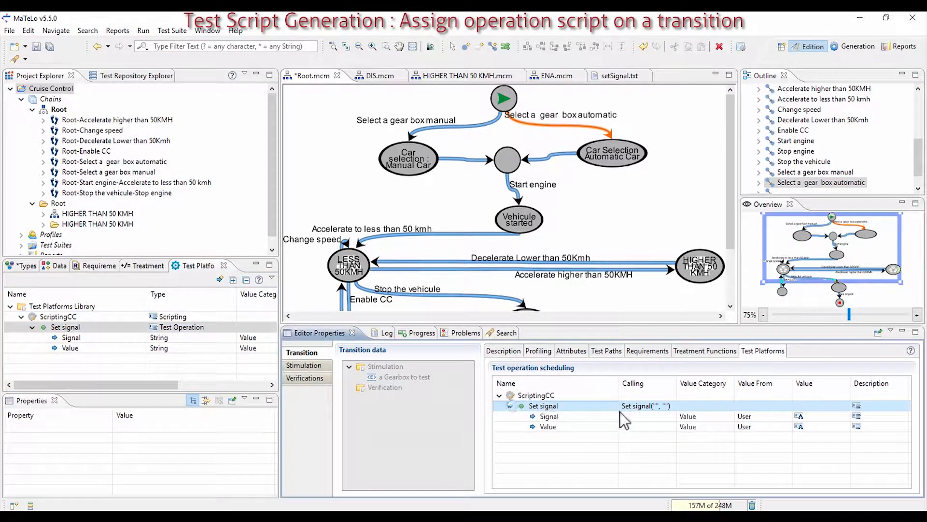
Step: Set the operation's Signal parameter to Gearing and take its Value parameter from the Gearbox transition input's Item Name
{"action": "left_click", "coordinate": [816, 416]}
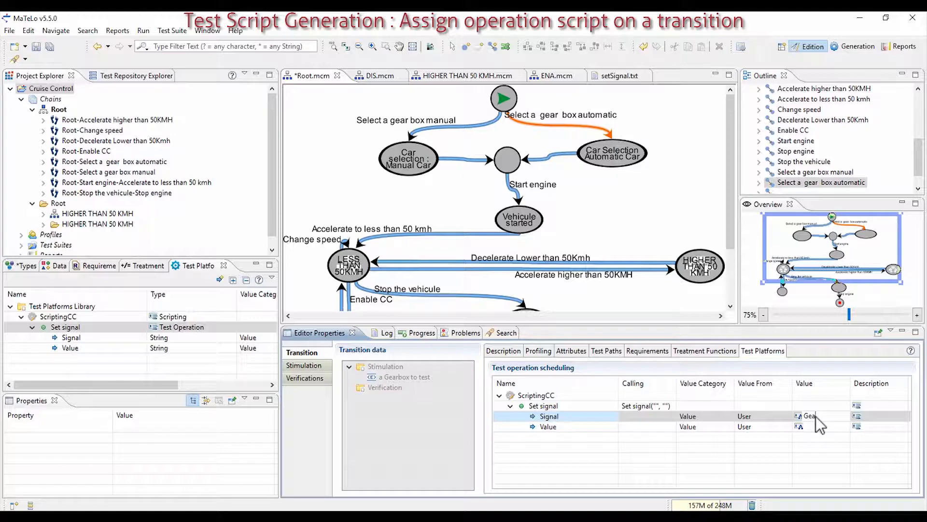
{"action": "key", "text": "Return"}
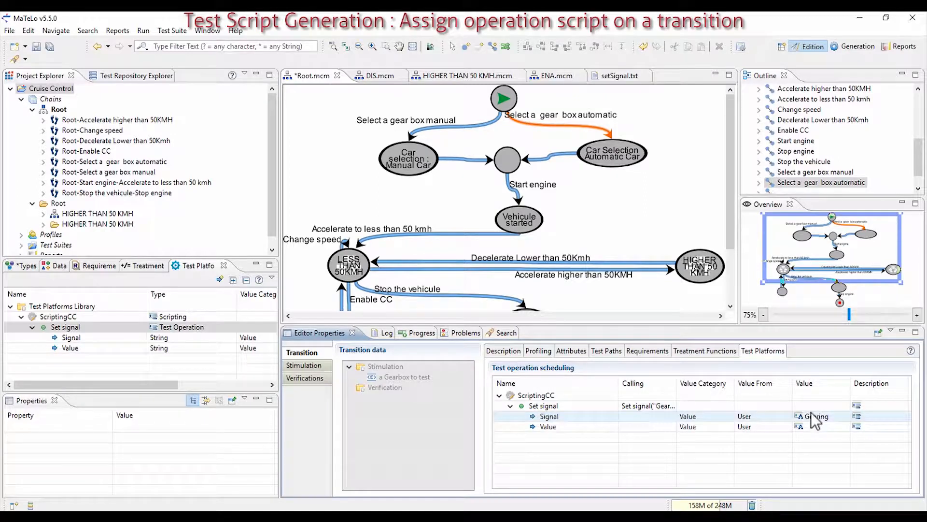
{"action": "left_click", "coordinate": [710, 425]}
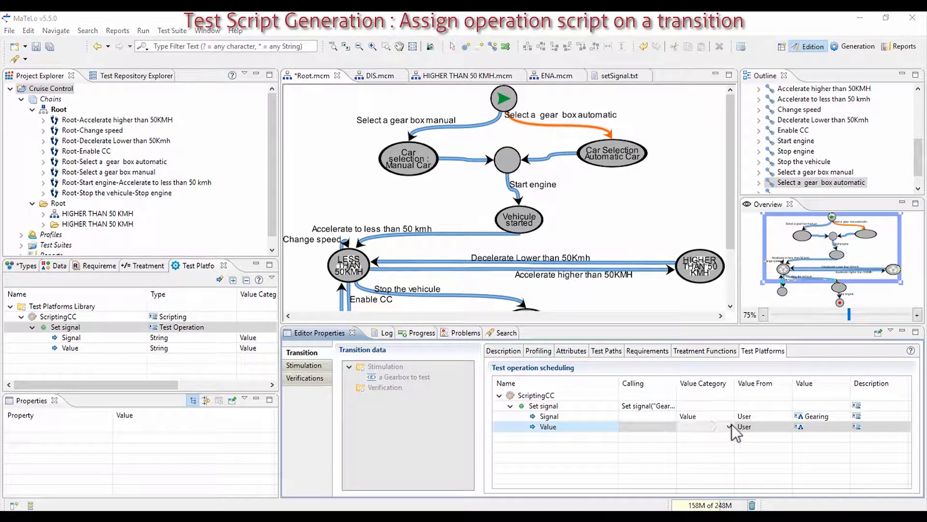
{"action": "left_click", "coordinate": [729, 426]}
{"action": "left_click", "coordinate": [705, 389]}
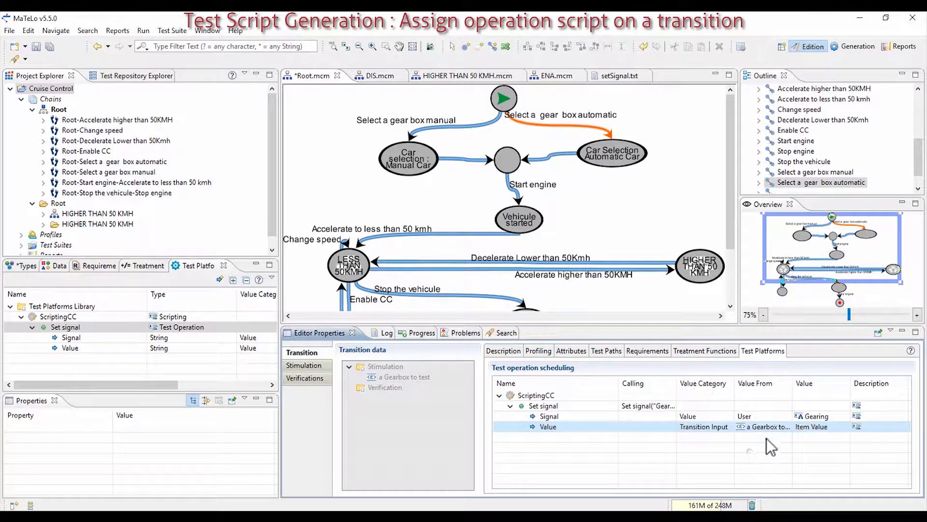
{"action": "left_click", "coordinate": [808, 427]}
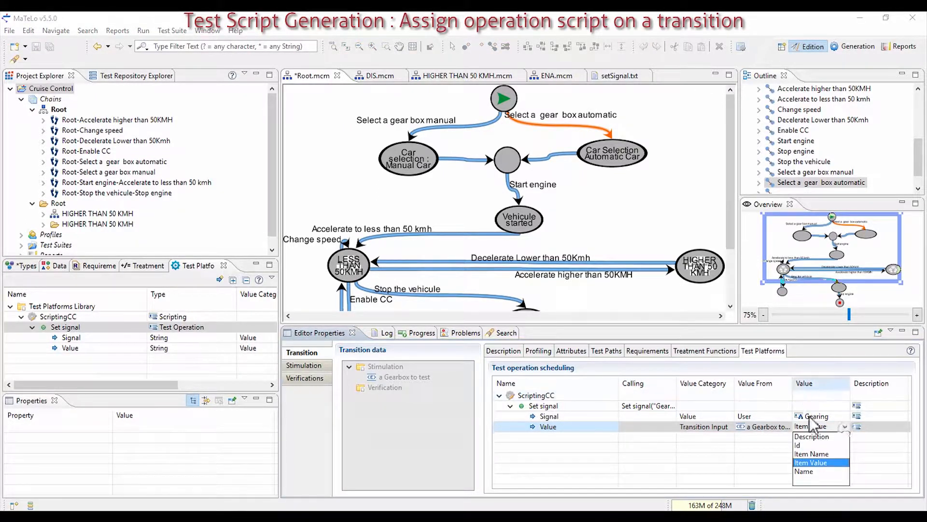
{"action": "left_click", "coordinate": [816, 454]}
Step: Assign the Set signal operation to the "Start engine" transition with Signal set to Engine and Value set to On
{"action": "left_click", "coordinate": [513, 192]}
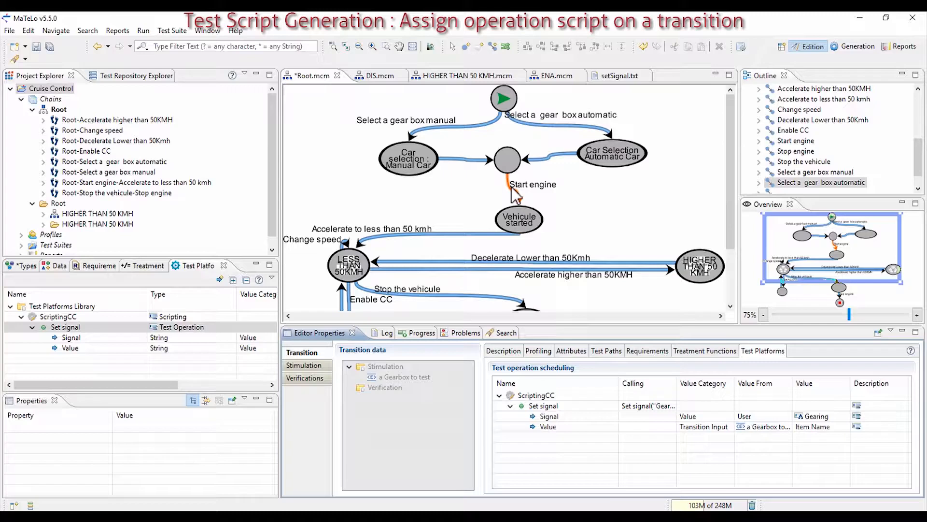
{"action": "left_click_drag", "start_coordinate": [65, 327], "coordinate": [526, 398]}
{"action": "left_click", "coordinate": [511, 407]}
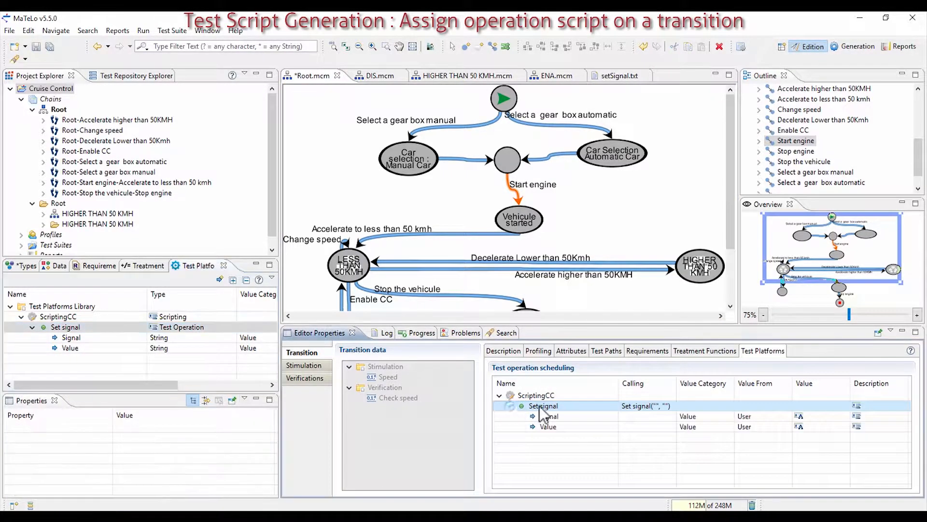
{"action": "left_click", "coordinate": [819, 415]}
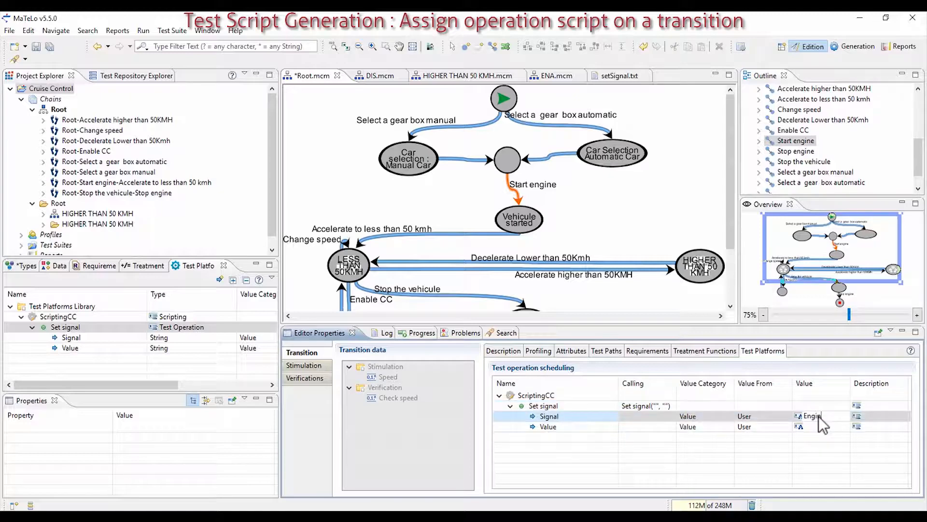
{"action": "left_click", "coordinate": [814, 430]}
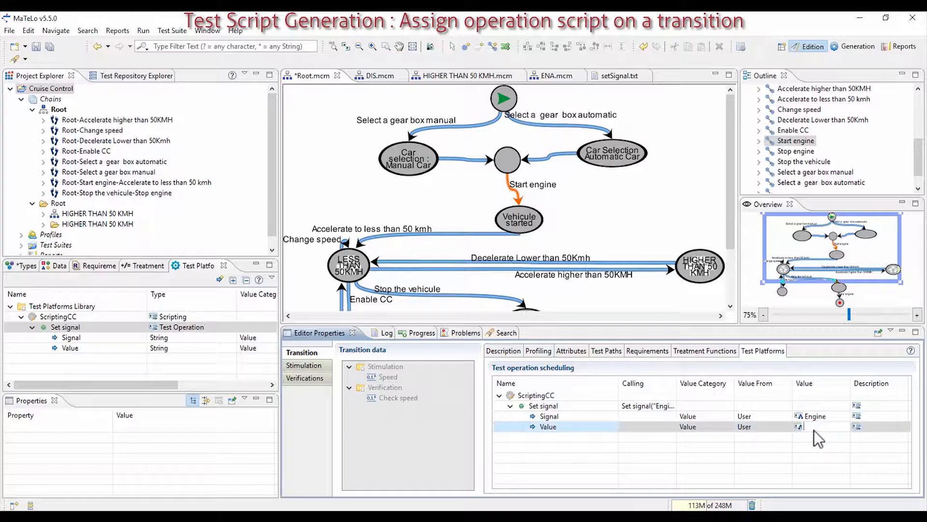
{"action": "key", "text": "Return"}
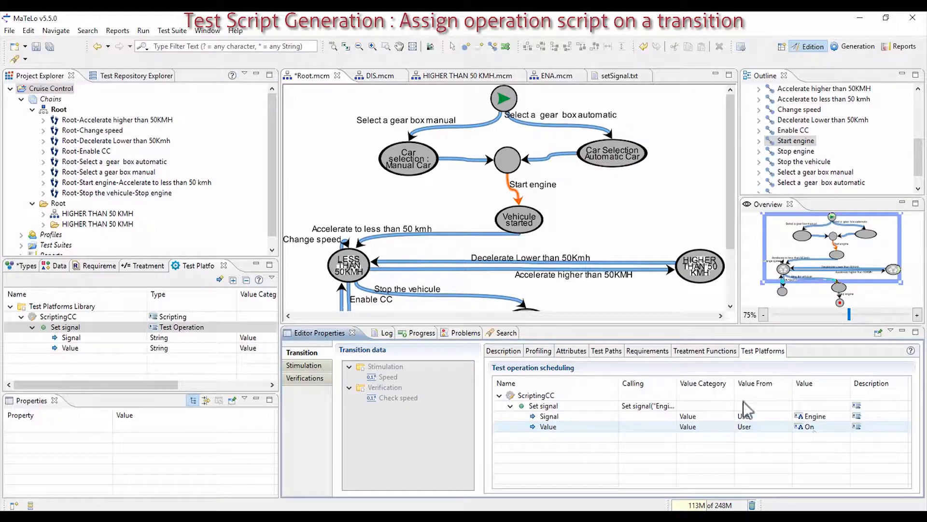
Step: Assign the Set signal operation to the "Accelerate to less than 50 kmh" transition and set its Signal parameter to Speed
{"action": "left_click", "coordinate": [489, 235]}
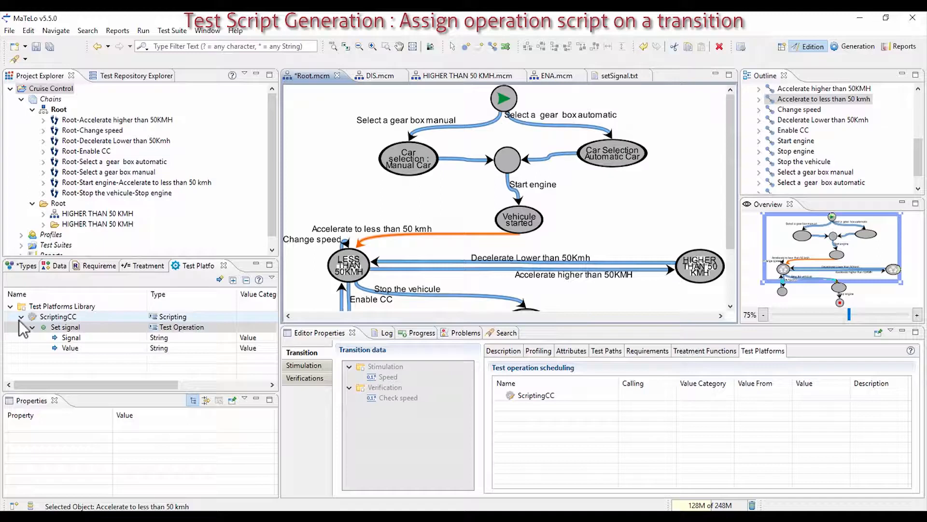
{"action": "left_click_drag", "start_coordinate": [68, 334], "coordinate": [487, 399]}
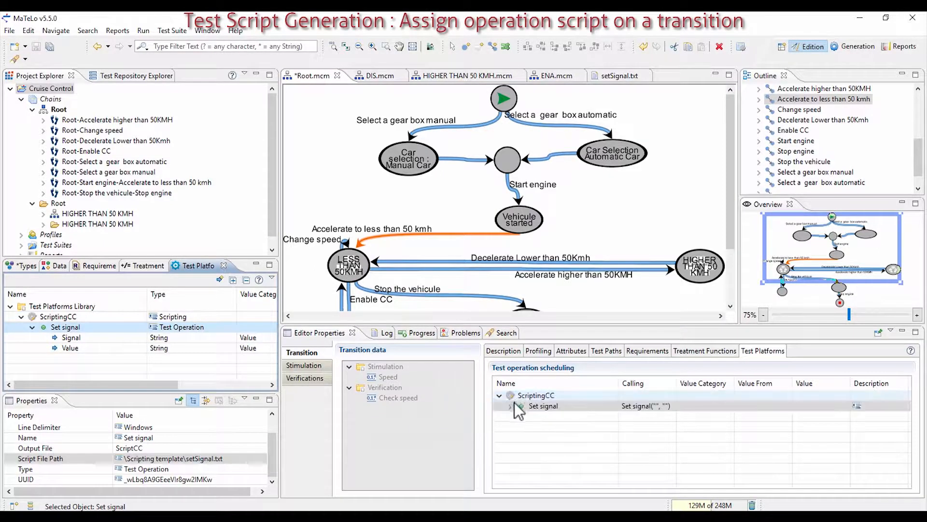
{"action": "left_click", "coordinate": [812, 415]}
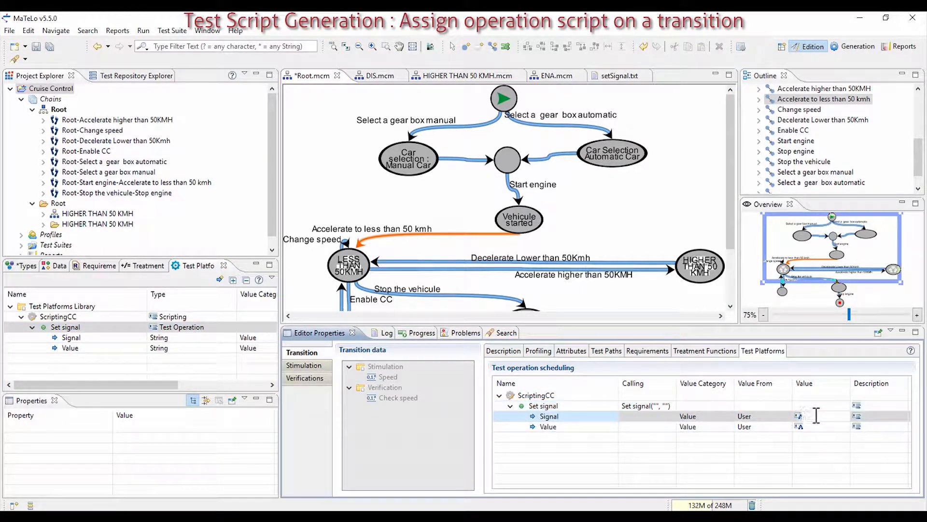
{"action": "key", "text": "Return"}
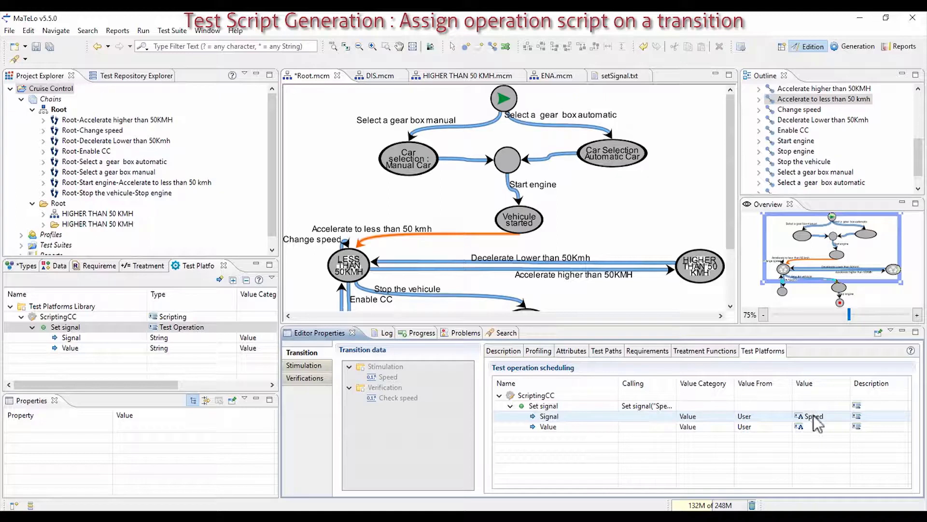
Step: Set the Value parameter's category to Transition Input so that it takes the Value of the Speed input
{"action": "left_click", "coordinate": [711, 424]}
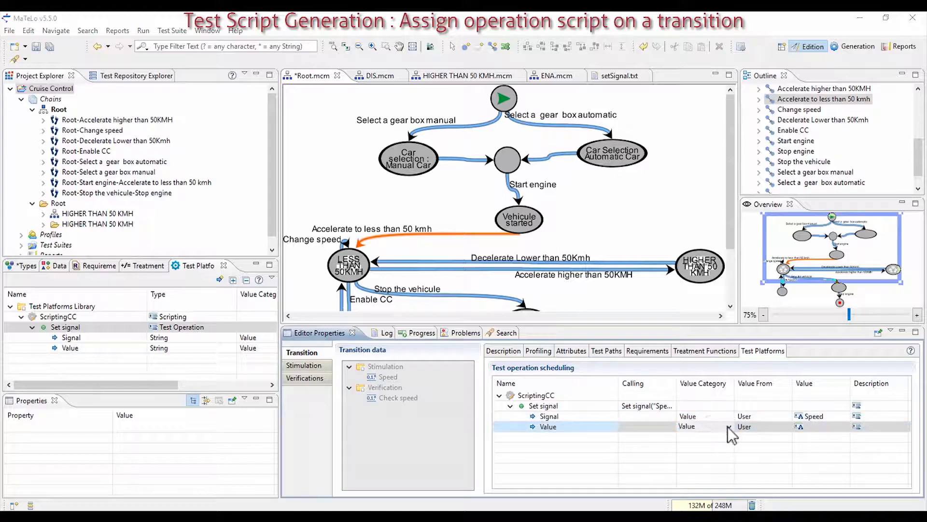
{"action": "left_click", "coordinate": [728, 426]}
{"action": "left_click", "coordinate": [708, 379]}
{"action": "left_click", "coordinate": [752, 427]}
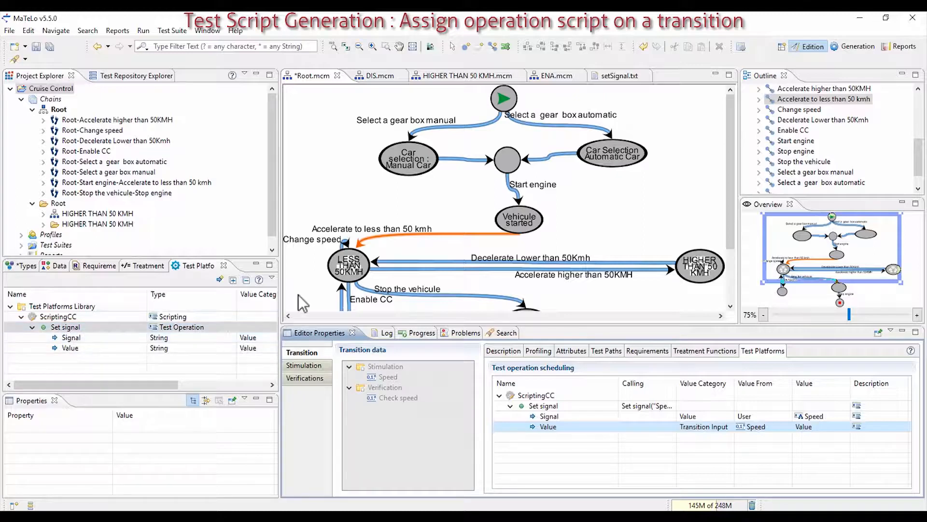
Step: Assign the Set signal operation to the "Change speed" transition and set its Signal parameter to speed
{"action": "left_click", "coordinate": [345, 241]}
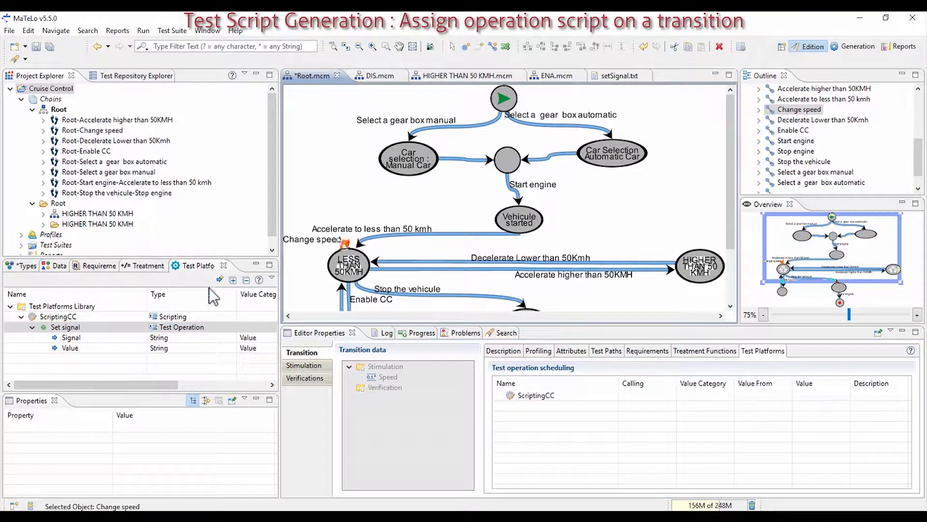
{"action": "left_click_drag", "start_coordinate": [63, 328], "coordinate": [509, 410]}
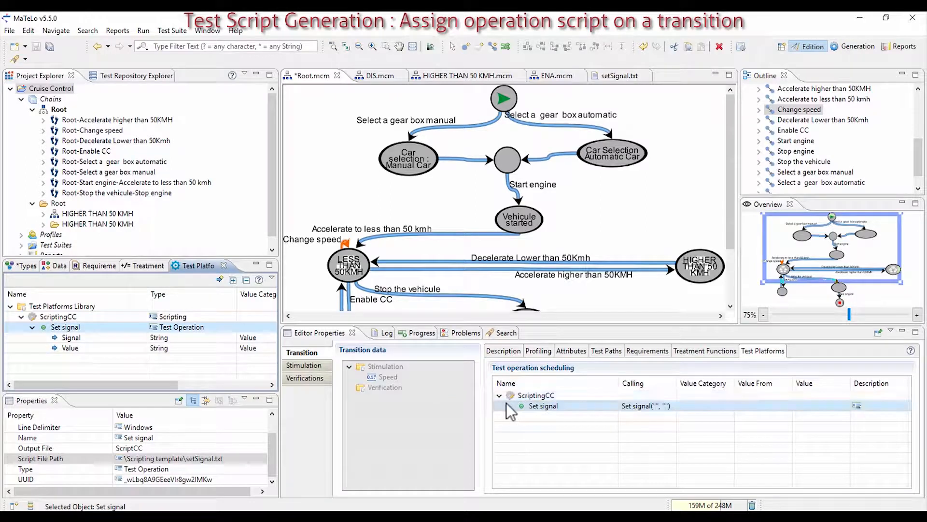
{"action": "left_click", "coordinate": [509, 405]}
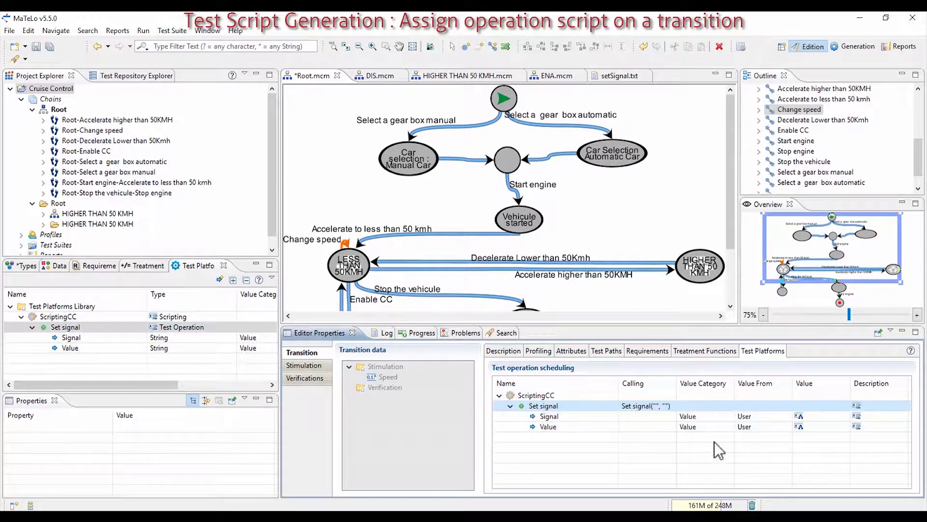
{"action": "left_click", "coordinate": [814, 416]}
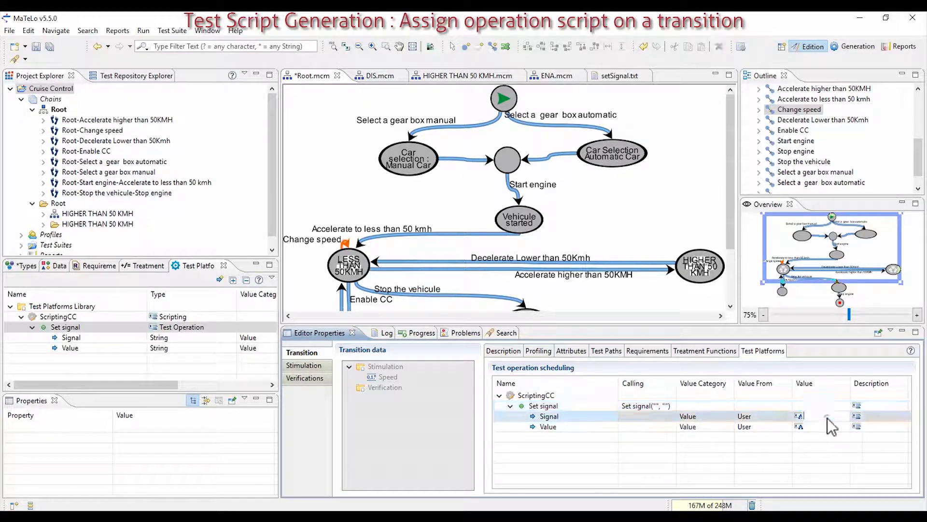
{"action": "key", "text": "Return"}
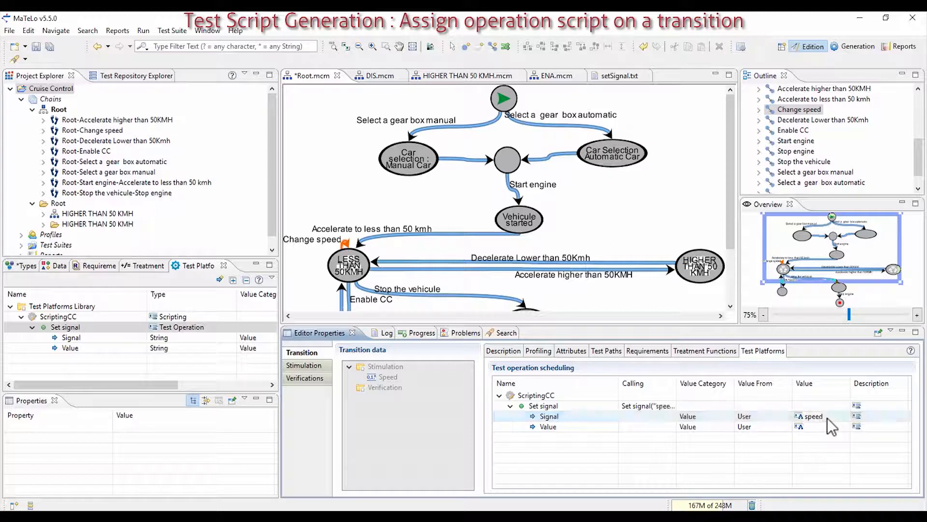
Step: Set the Value parameter's category to Transition Input for the "Change speed" transition, taking the Value of the Speed input
{"action": "left_click", "coordinate": [700, 425]}
{"action": "left_click", "coordinate": [728, 427]}
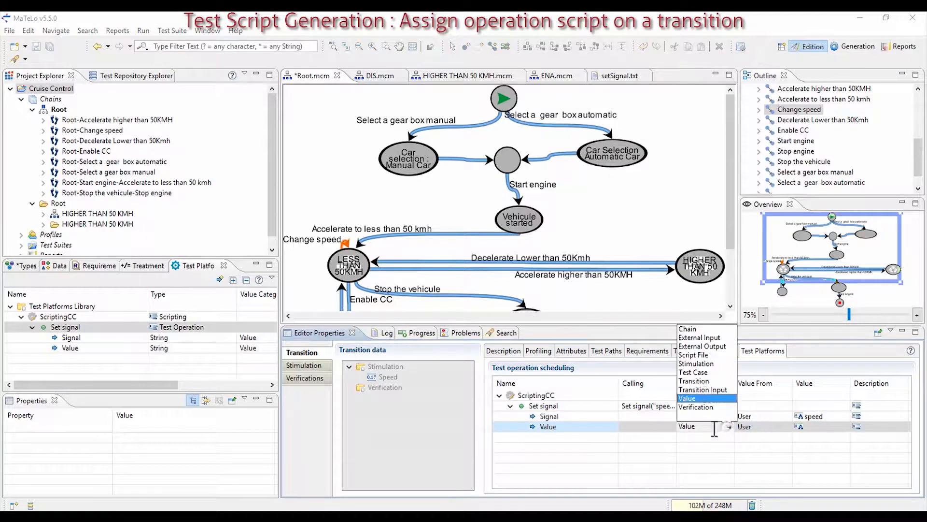
{"action": "left_click", "coordinate": [703, 382]}
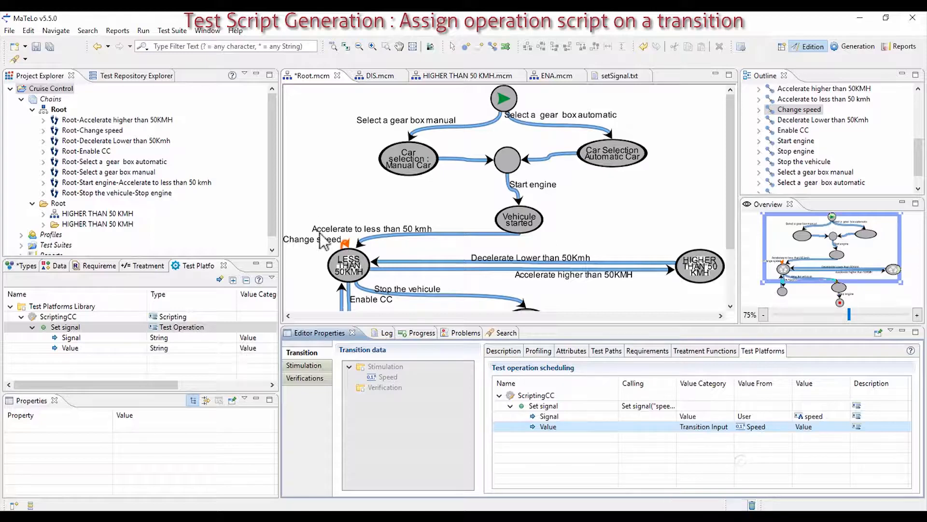
Step: Assign Set signal to the "Accelerate higher than 50KMH" transition with Signal set to speed and the Value parameter's category set to Transition Input
{"action": "scroll", "coordinate": [372, 267], "scroll_direction": "down", "scroll_amount": 2}
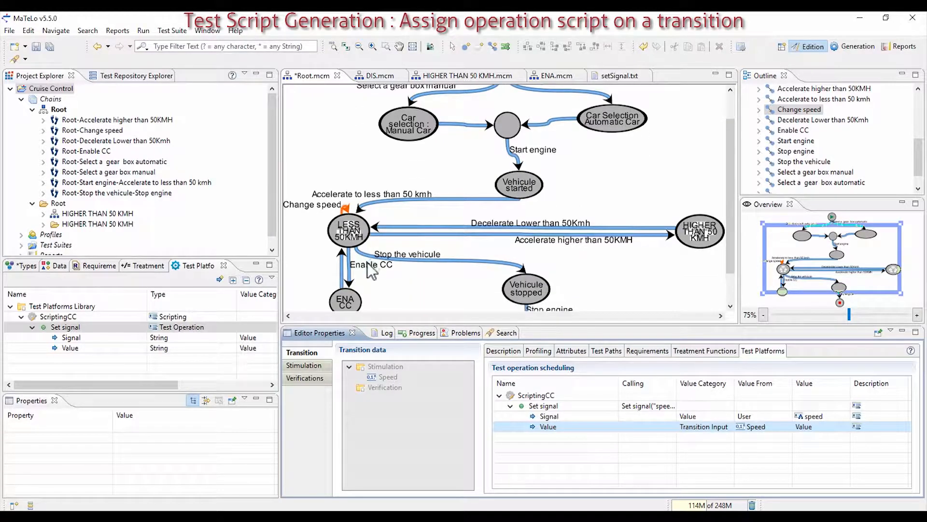
{"action": "left_click", "coordinate": [401, 236]}
{"action": "left_click_drag", "start_coordinate": [80, 327], "coordinate": [524, 408]}
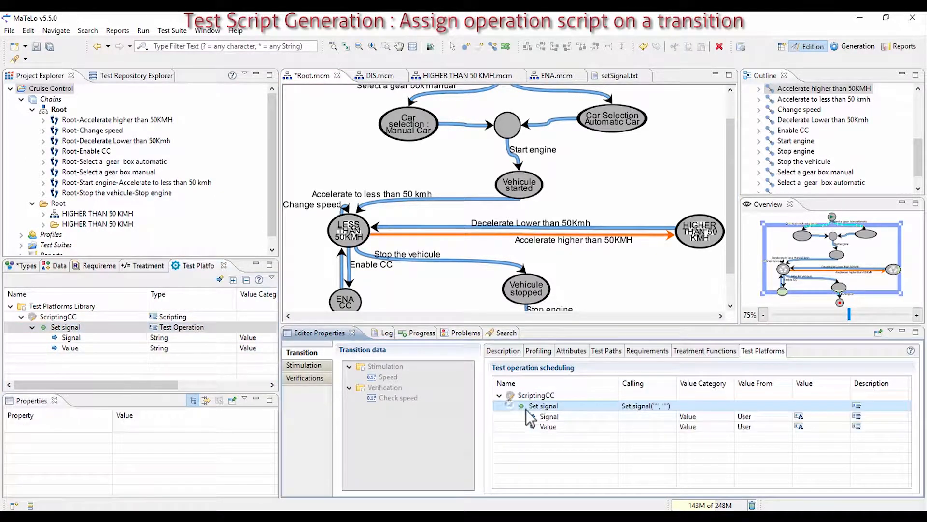
{"action": "left_click", "coordinate": [807, 418]}
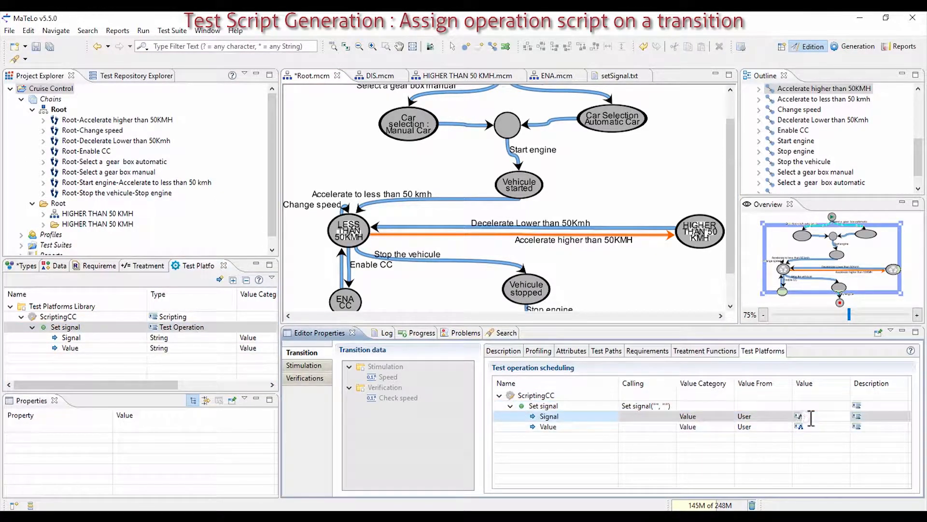
{"action": "type", "text": "speed"}
{"action": "key", "text": "Return"}
{"action": "left_click", "coordinate": [726, 429]}
{"action": "left_click", "coordinate": [729, 427]}
{"action": "left_click", "coordinate": [702, 381]}
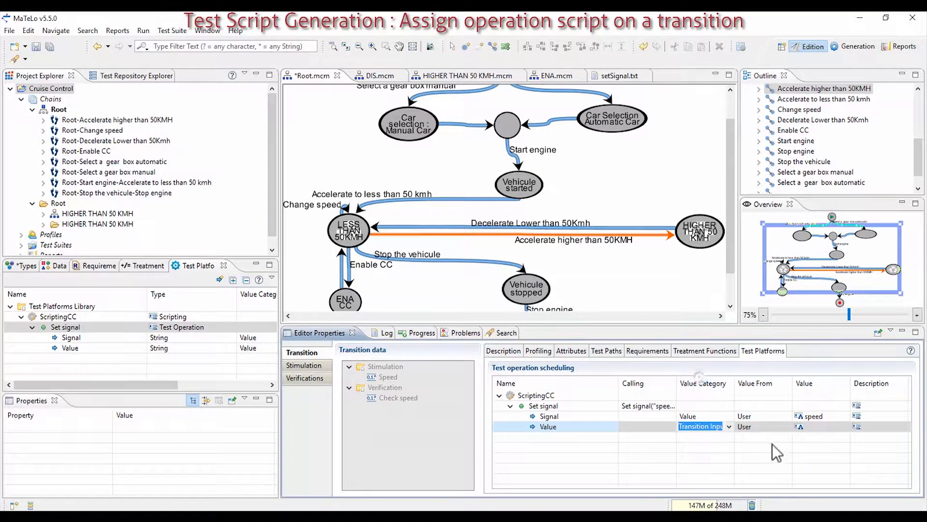
Step: Assign the Set signal operation to the "Decelerate Lower than 50Kmh" transition
{"action": "left_click", "coordinate": [573, 227]}
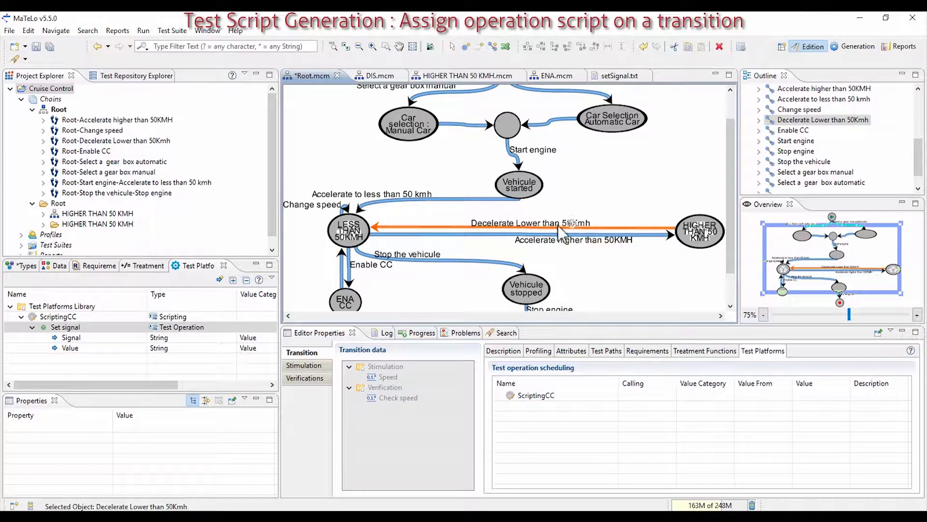
{"action": "left_click_drag", "start_coordinate": [66, 332], "coordinate": [512, 404]}
{"action": "left_click", "coordinate": [715, 416]}
{"action": "left_click", "coordinate": [696, 416]}
{"action": "left_click", "coordinate": [701, 371]}
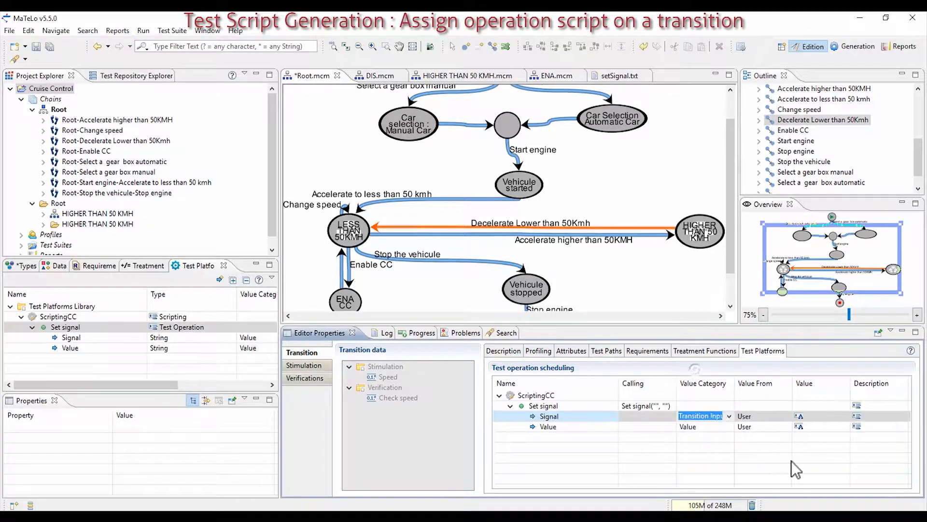
{"action": "left_click", "coordinate": [706, 418]}
{"action": "left_click", "coordinate": [730, 416]}
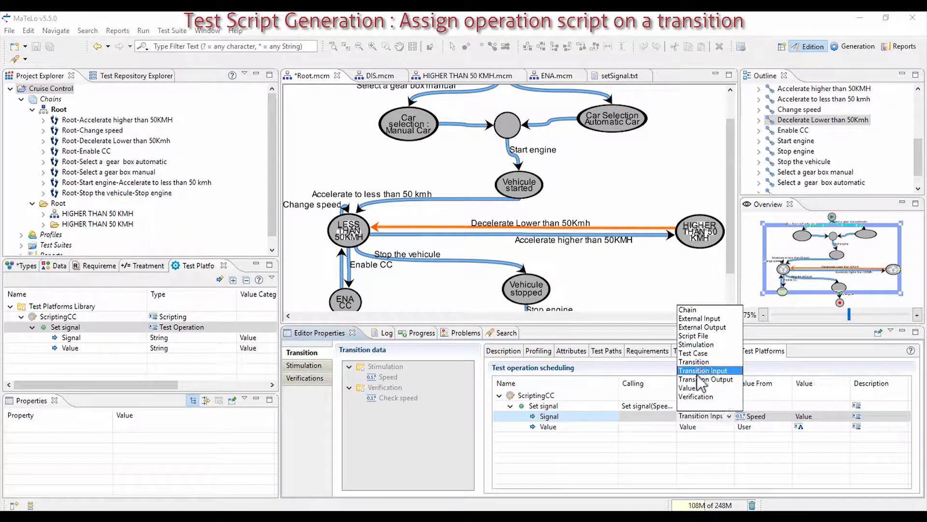
{"action": "left_click", "coordinate": [694, 387]}
Step: Set this operation's Signal parameter to speed and its Value parameter's category to Transition Input, using the Speed input's Value
{"action": "left_click", "coordinate": [814, 416]}
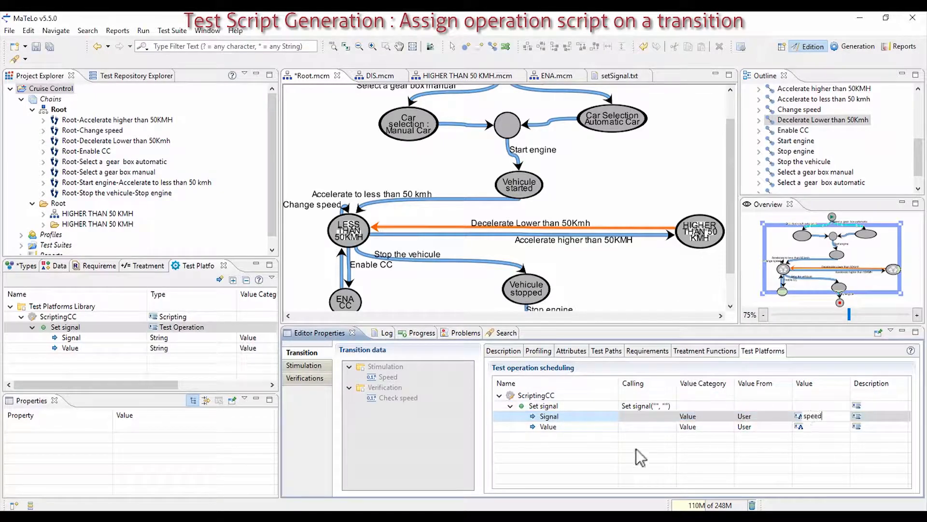
{"action": "left_click", "coordinate": [712, 423]}
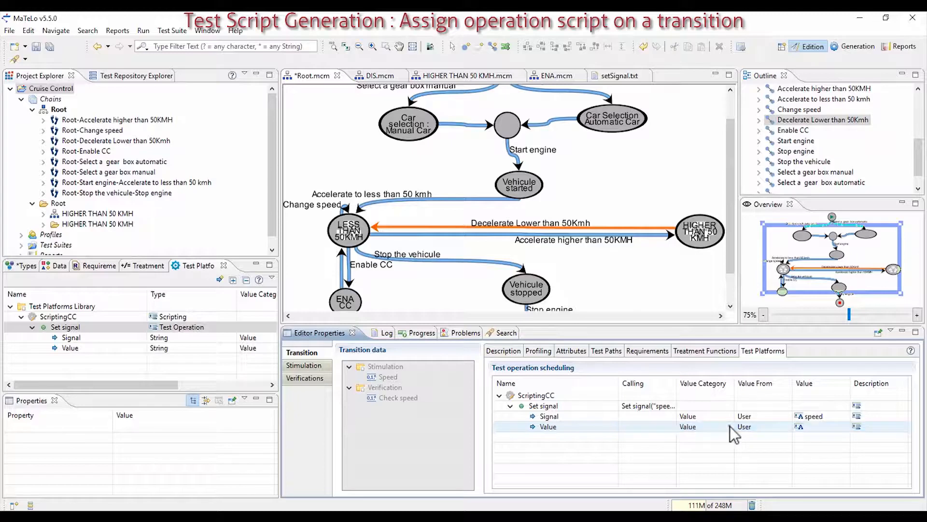
{"action": "left_click", "coordinate": [730, 426]}
{"action": "left_click", "coordinate": [729, 426]}
{"action": "left_click", "coordinate": [703, 382]}
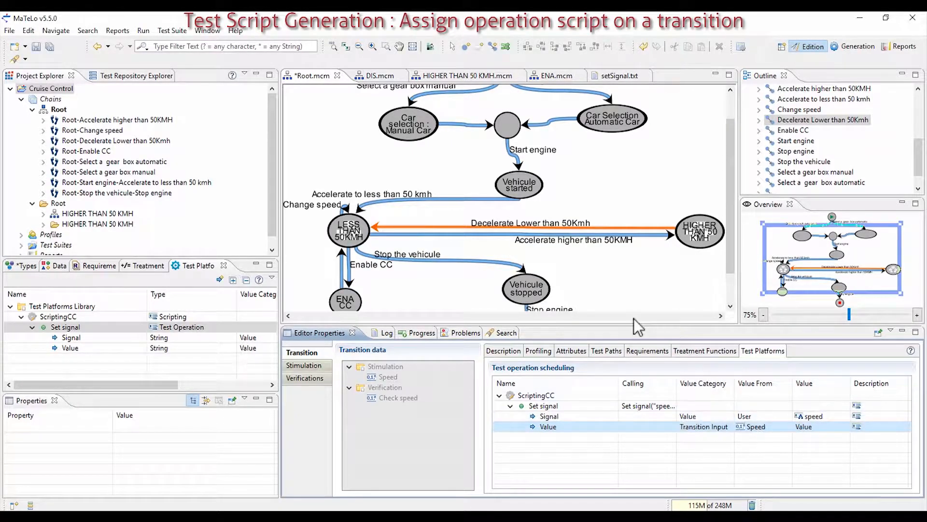
Step: Assign Set signal to the "Stop the vehicule" transition with Signal set to speed and Value taken from the Speed transition input
{"action": "left_click", "coordinate": [403, 257]}
{"action": "left_click_drag", "start_coordinate": [65, 327], "coordinate": [529, 395]}
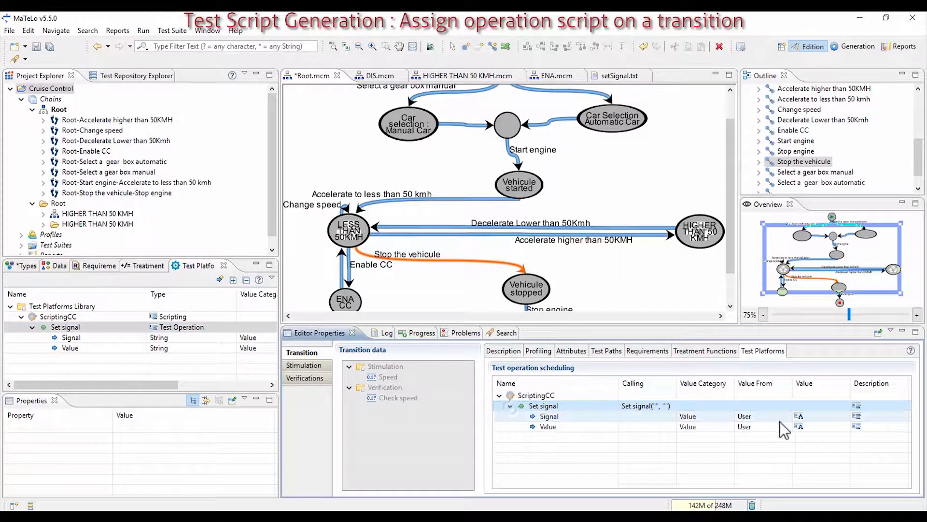
{"action": "left_click", "coordinate": [818, 417]}
{"action": "type", "text": "speed"}
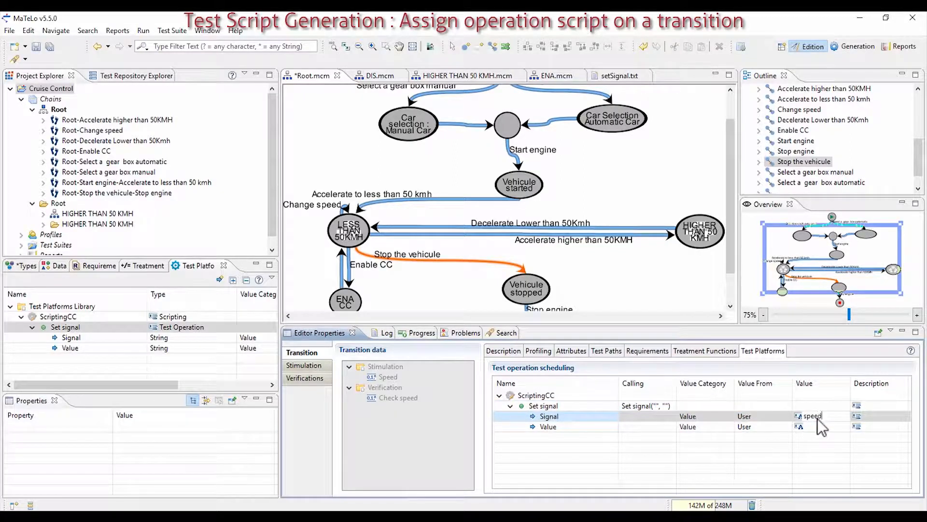
{"action": "key", "text": "Return"}
{"action": "left_click", "coordinate": [728, 425]}
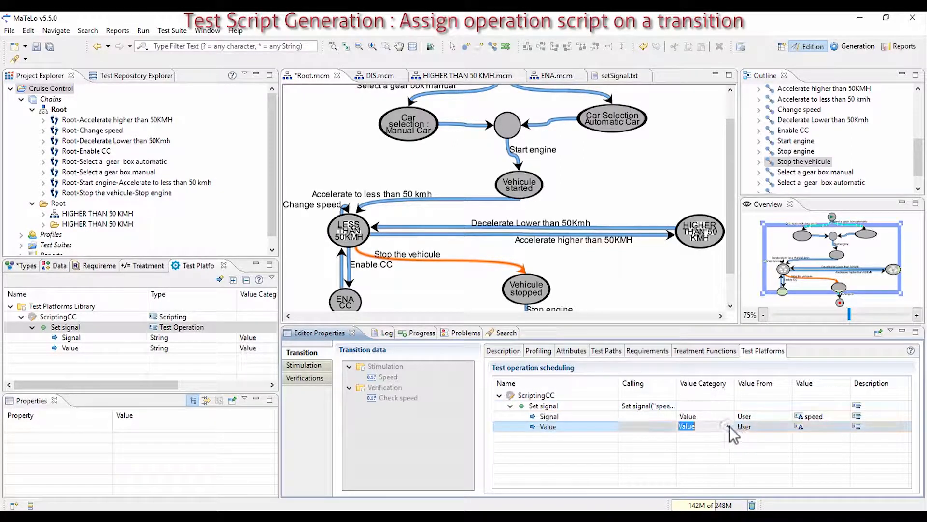
{"action": "left_click", "coordinate": [729, 426]}
{"action": "left_click", "coordinate": [734, 380]}
{"action": "left_click", "coordinate": [769, 448]}
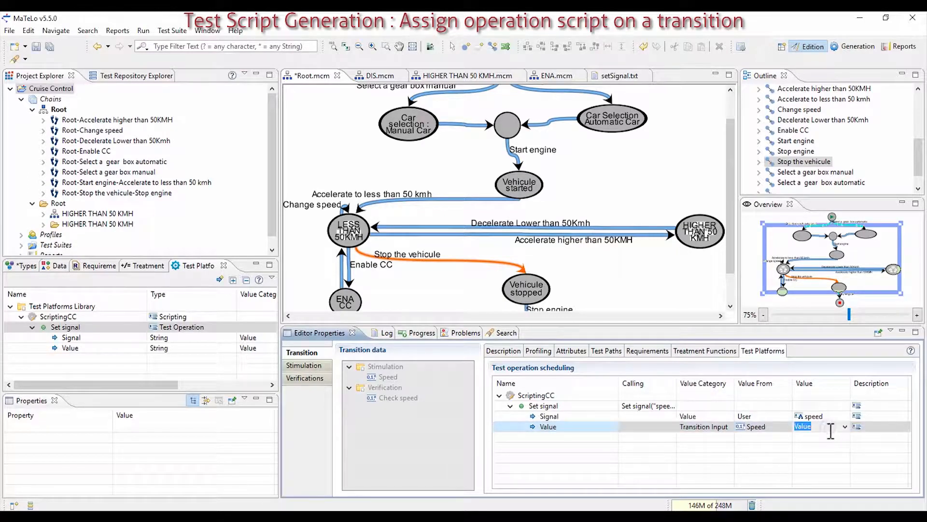
Step: Assign the Set signal operation to the "Enable CC" transition with Signal set to Enable and Value set to ON
{"action": "left_click", "coordinate": [356, 268]}
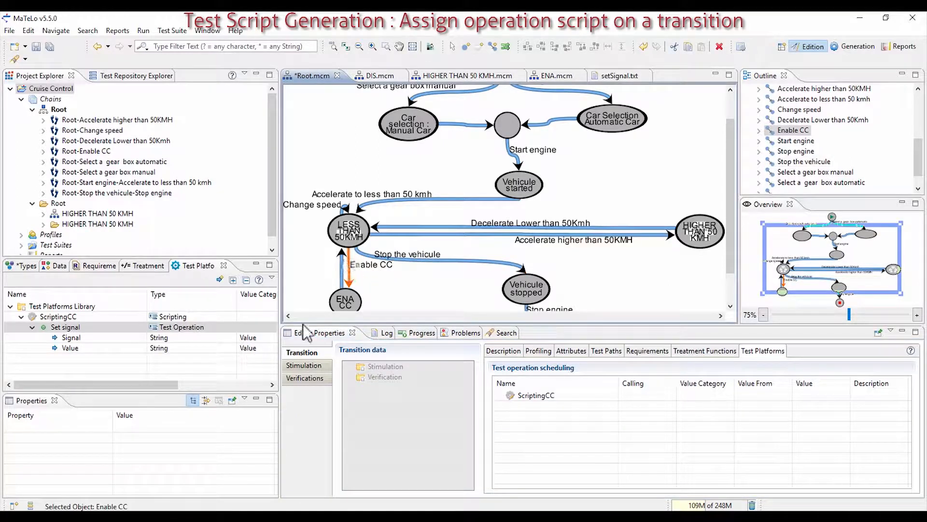
{"action": "left_click_drag", "start_coordinate": [80, 327], "coordinate": [546, 406]}
{"action": "left_click", "coordinate": [511, 406]}
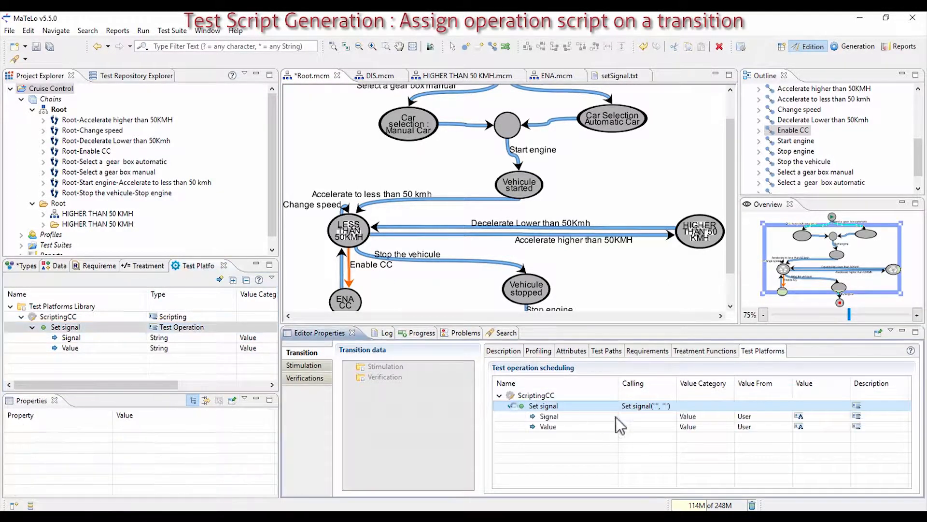
{"action": "left_click", "coordinate": [760, 418]}
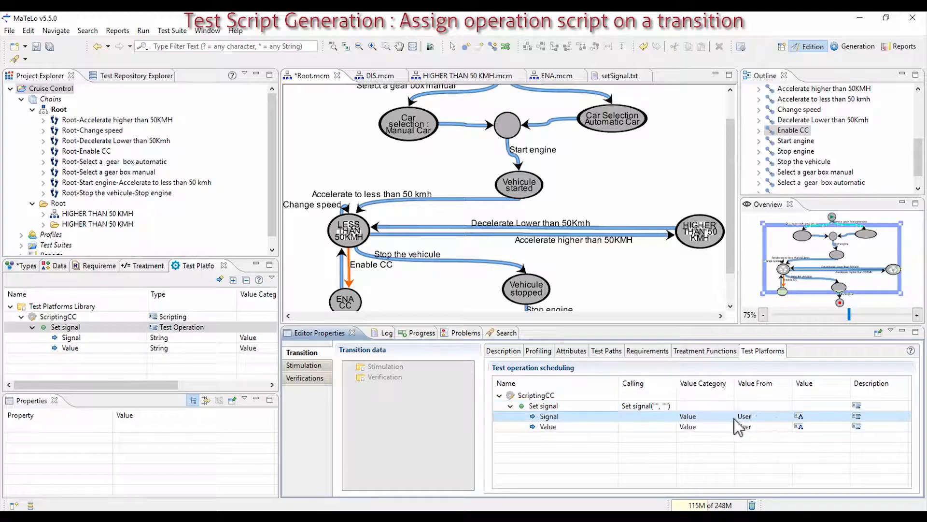
{"action": "left_click", "coordinate": [819, 416]}
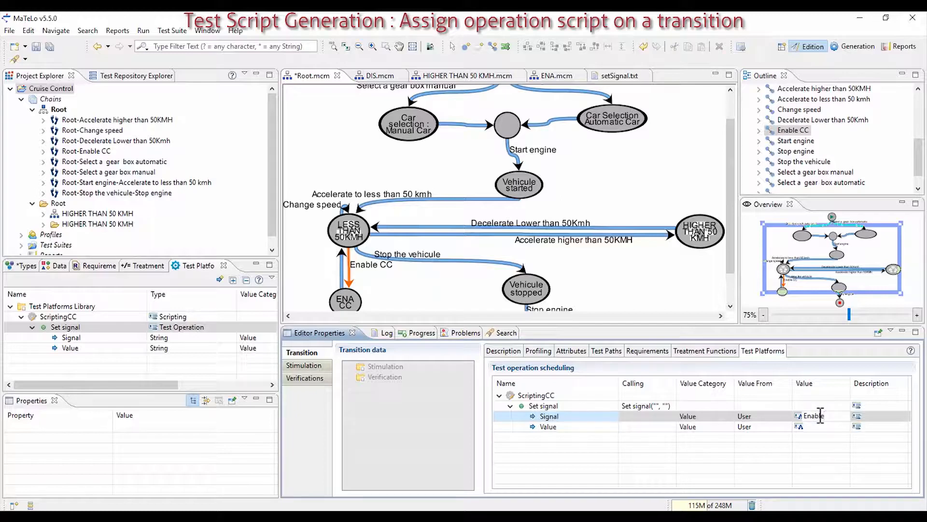
{"action": "left_click", "coordinate": [820, 427]}
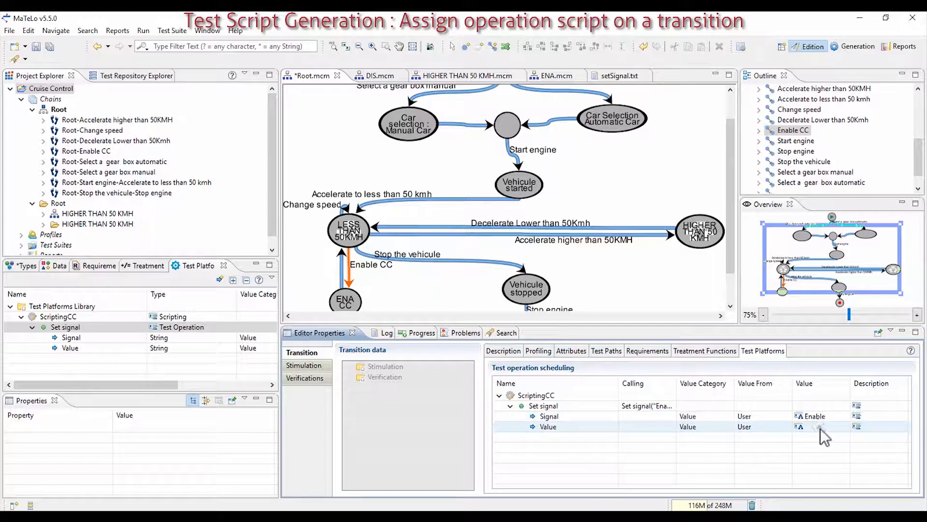
{"action": "left_click", "coordinate": [825, 427]}
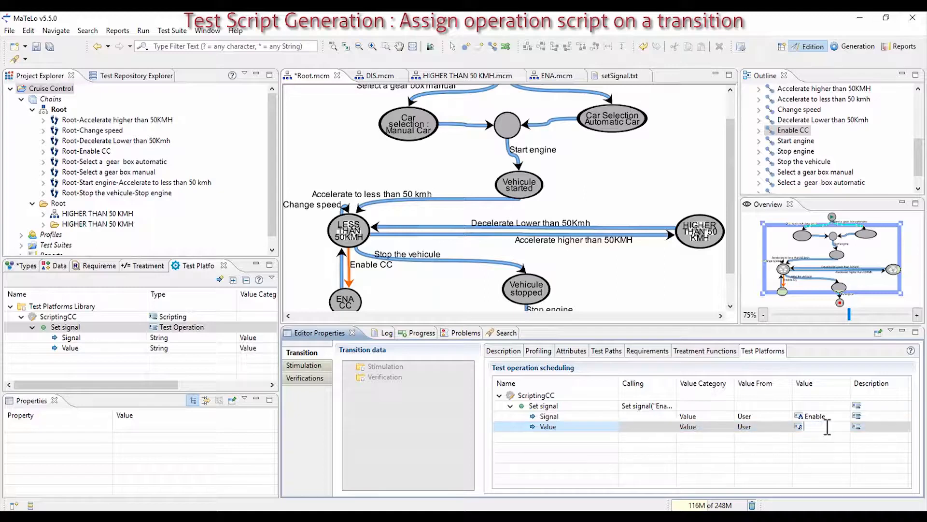
{"action": "key", "text": "Return"}
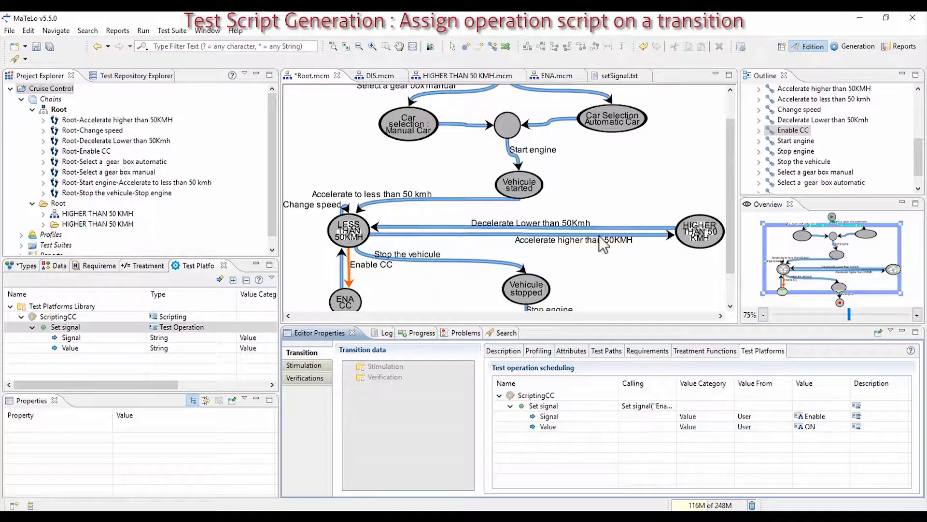
Step: In the HIGHER THAN 50 KMH chain, assign Set signal to the "Press RES" transition from DIS to RESUME with Signal RES and Value ON
{"action": "double_click", "coordinate": [696, 237]}
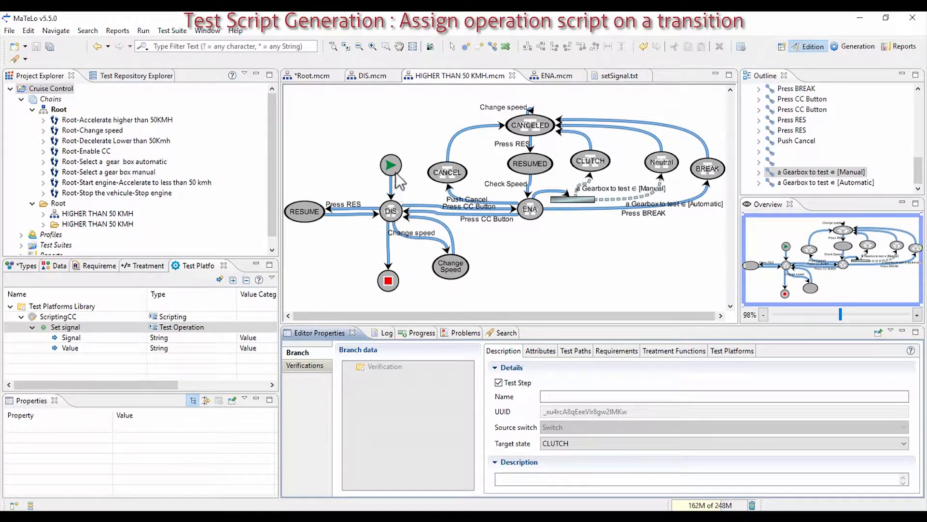
{"action": "left_click", "coordinate": [365, 210]}
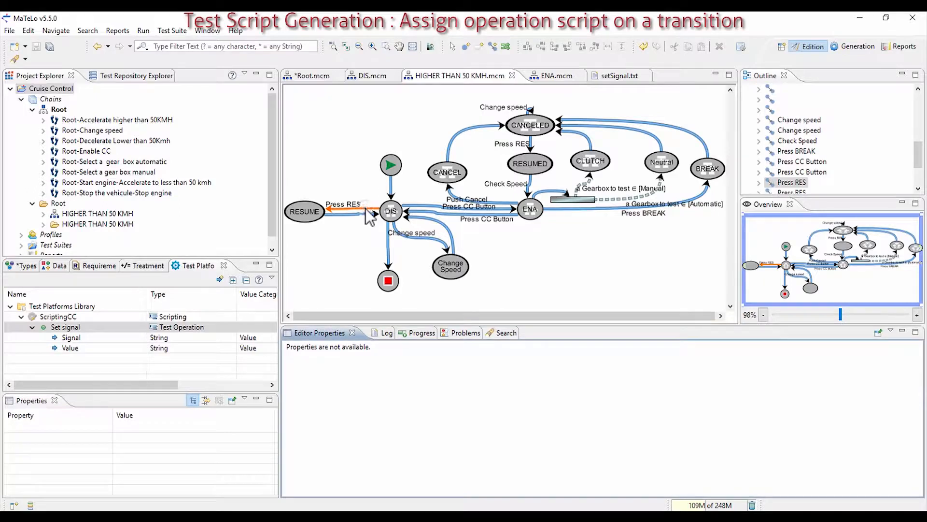
{"action": "left_click_drag", "start_coordinate": [149, 329], "coordinate": [520, 410]}
{"action": "left_click", "coordinate": [512, 404]}
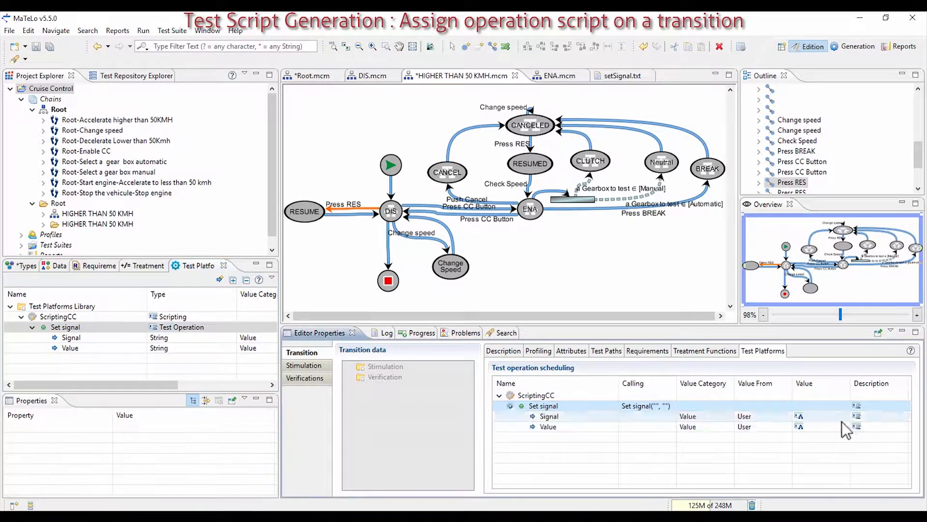
{"action": "left_click", "coordinate": [827, 417]}
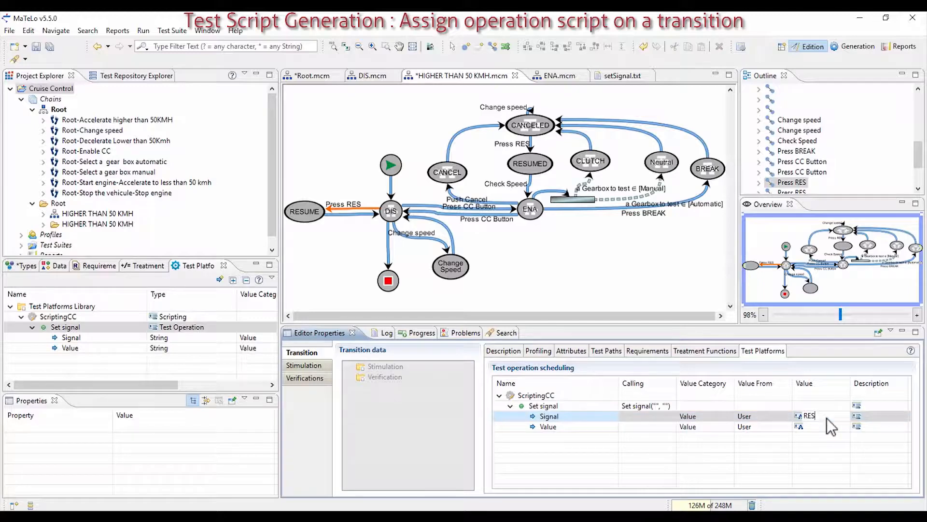
{"action": "key", "text": "Return"}
{"action": "left_click", "coordinate": [828, 425]}
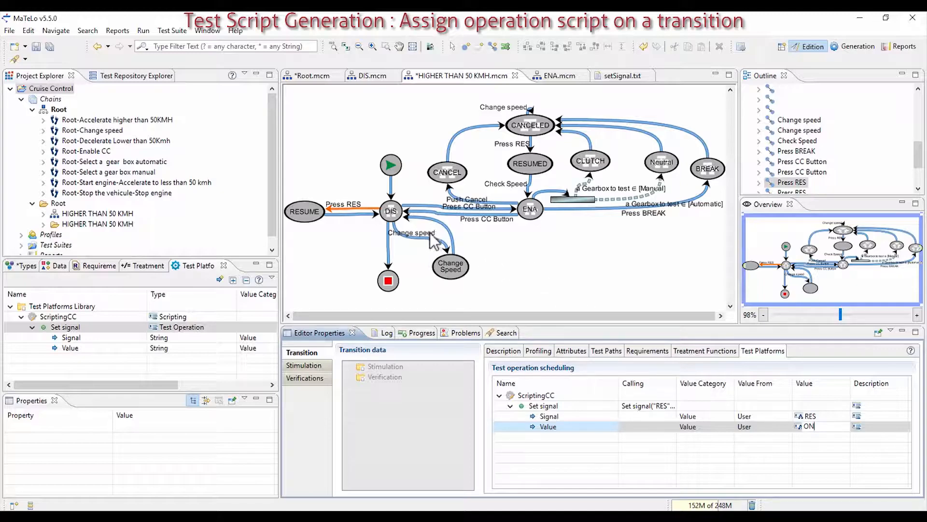
Step: Assign Set signal to the "Change speed" transition leaving DIS with Signal set to Speed and Value taken from the Speed transition input
{"action": "left_click", "coordinate": [423, 237]}
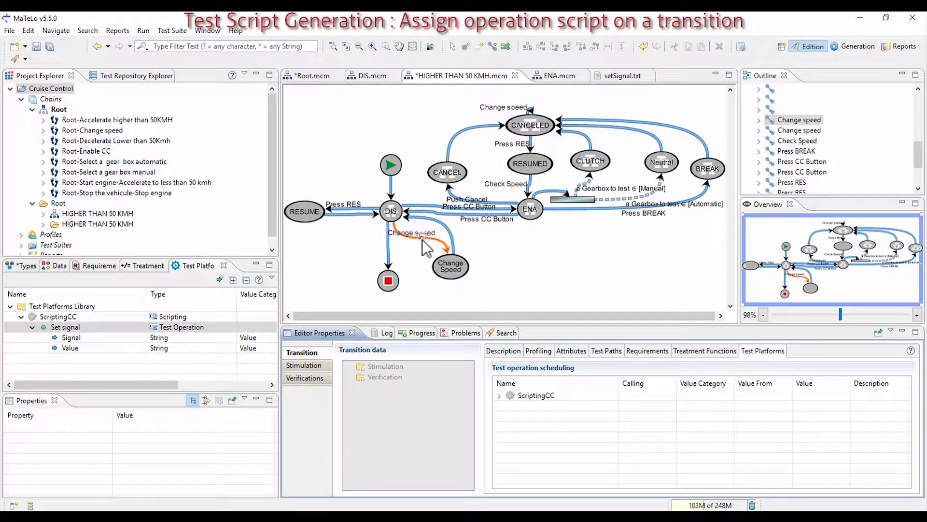
{"action": "left_click_drag", "start_coordinate": [65, 327], "coordinate": [555, 393]}
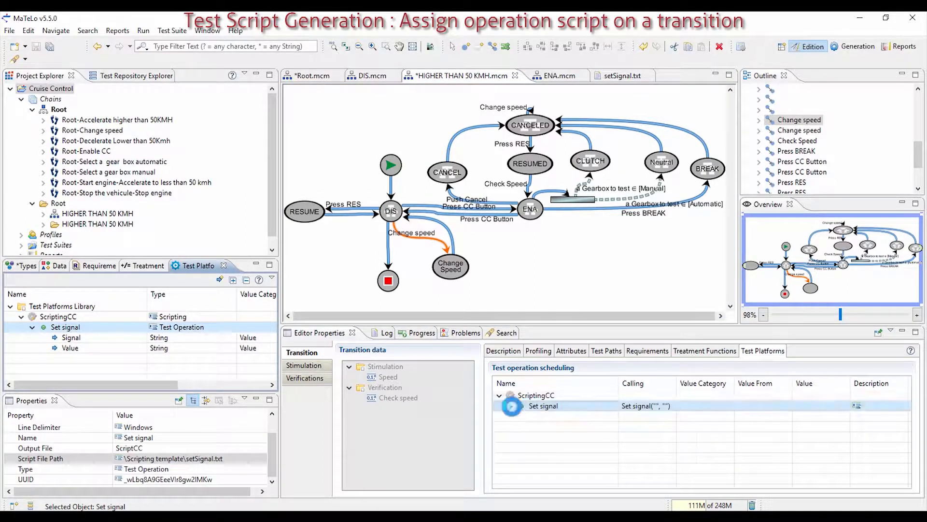
{"action": "left_click", "coordinate": [825, 419]}
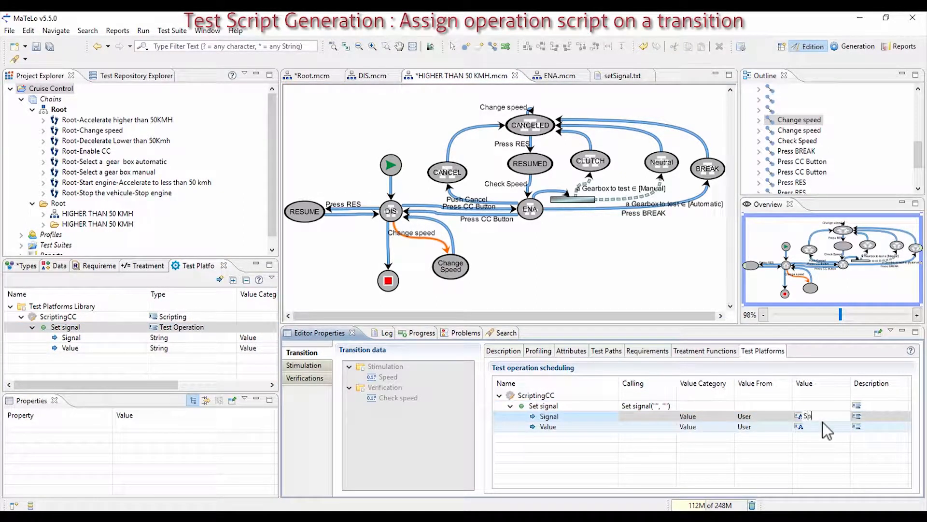
{"action": "type", "text": "Speed"}
{"action": "key", "text": "Return"}
{"action": "left_click", "coordinate": [761, 427]}
{"action": "left_click", "coordinate": [721, 428]}
{"action": "left_click", "coordinate": [729, 427]}
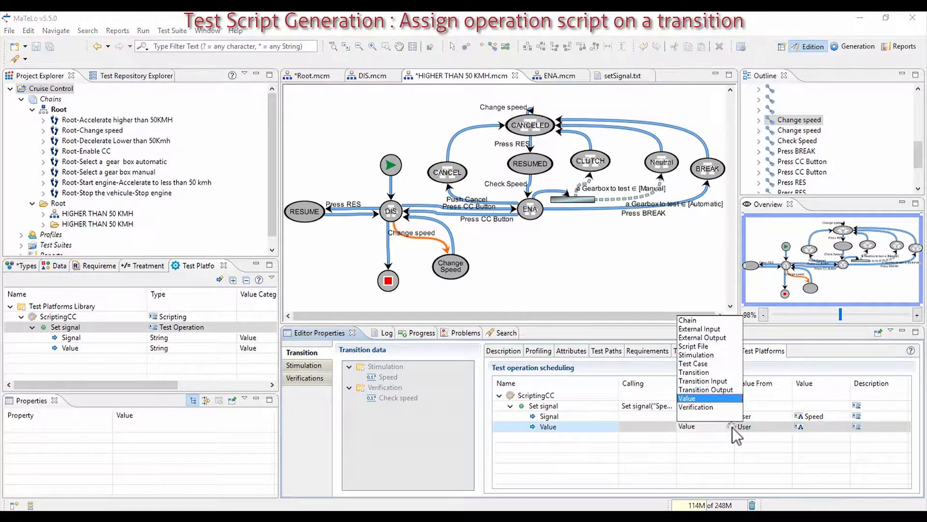
{"action": "left_click", "coordinate": [715, 382]}
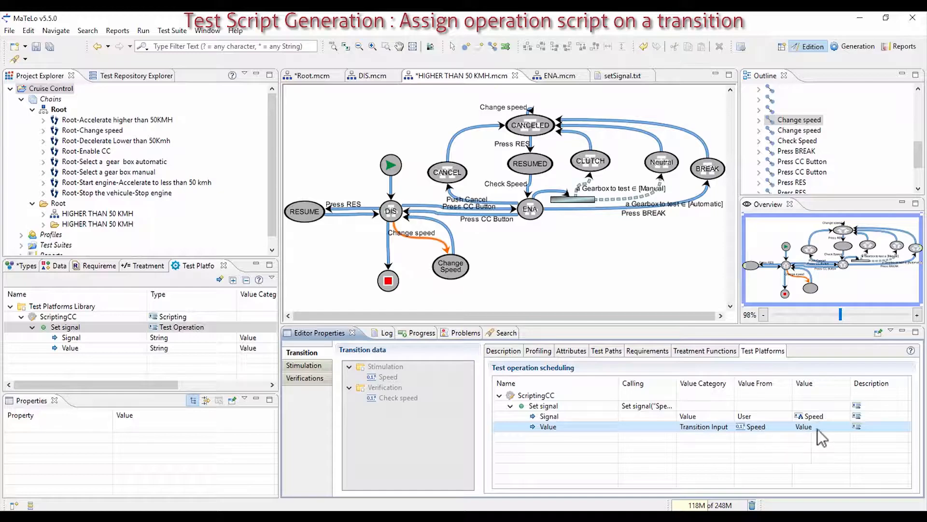
Step: Examine the variables offered by content assist in setSignal.txt and close the script with its changes saved
{"action": "left_click", "coordinate": [622, 74]}
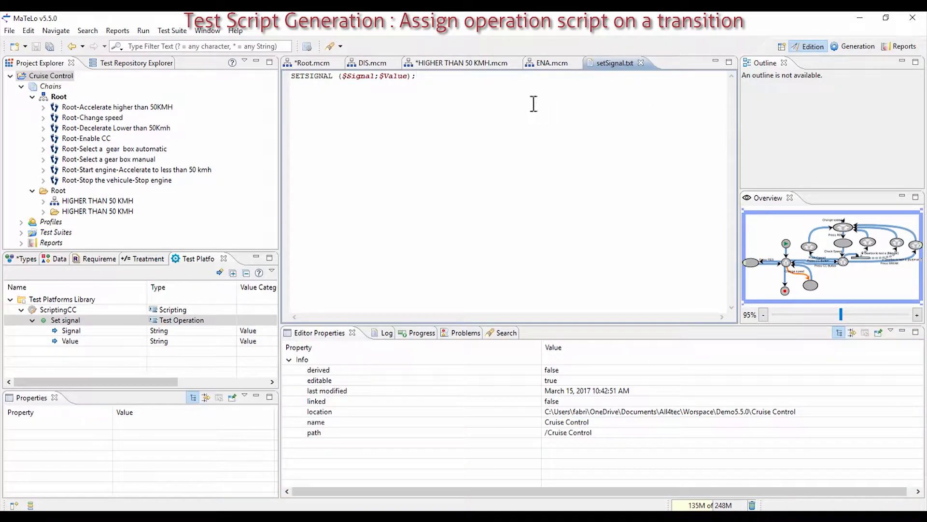
{"action": "key", "text": "ctrl+space"}
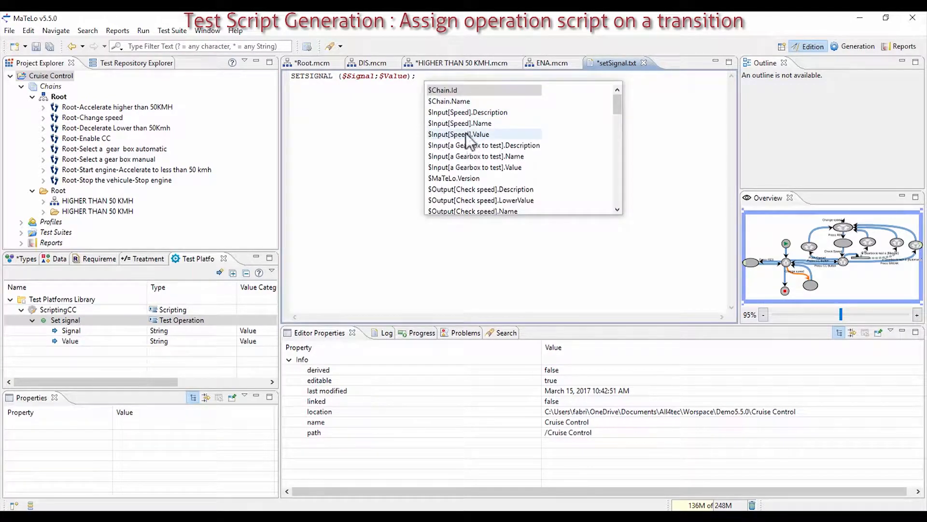
{"action": "left_click", "coordinate": [377, 127]}
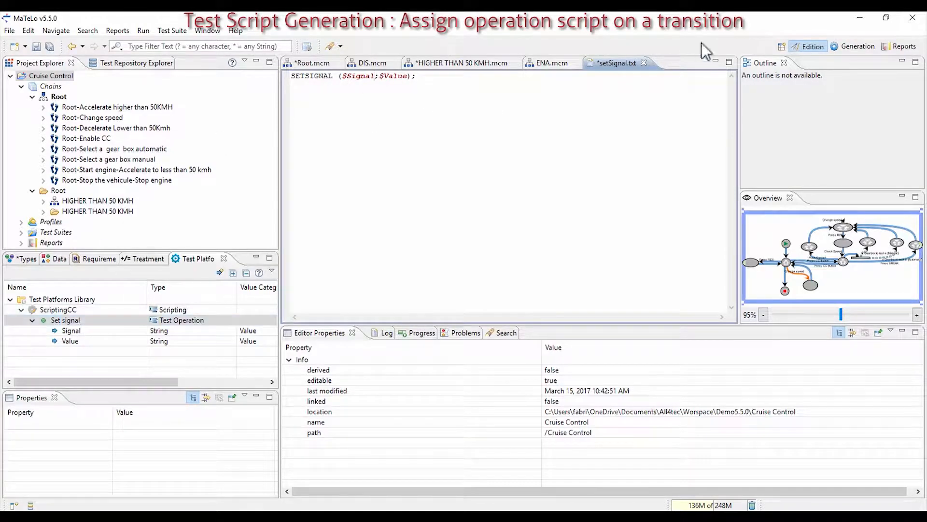
{"action": "left_click", "coordinate": [644, 63]}
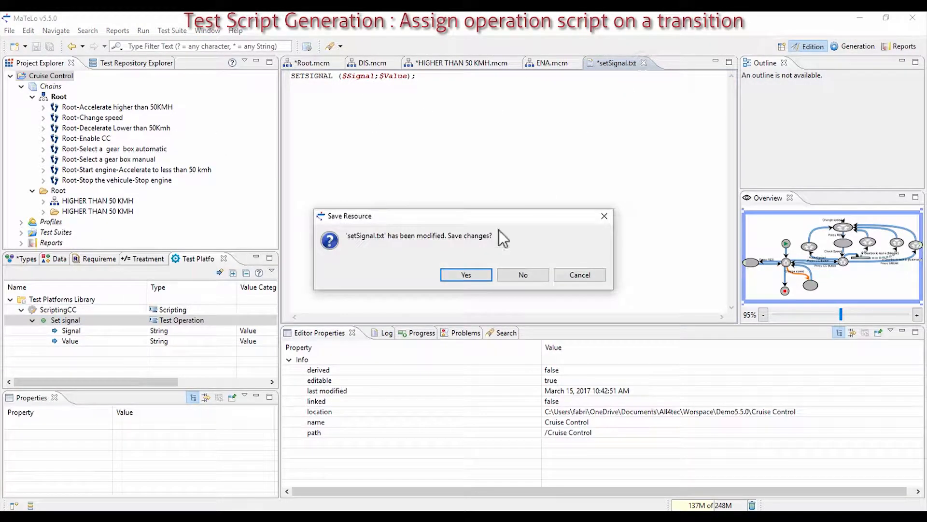
{"action": "left_click", "coordinate": [466, 275]}
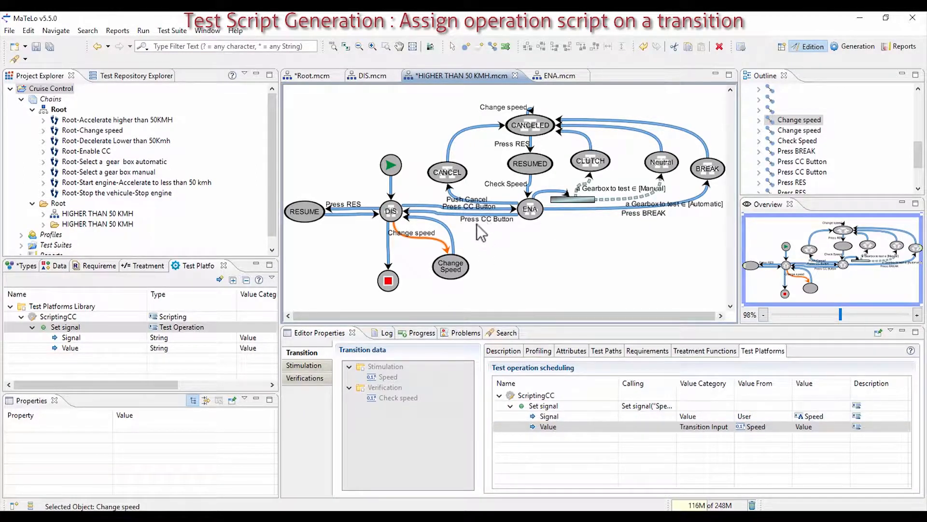
Step: Assign Set signal to the "Press CC Button" transition from DIS to ENA with Signal CC and Value SET
{"action": "left_click", "coordinate": [443, 209]}
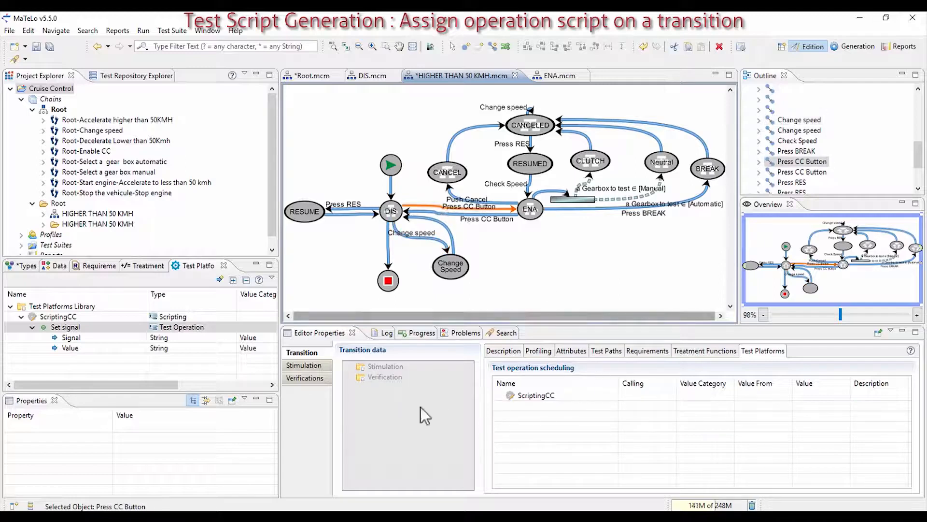
{"action": "left_click_drag", "start_coordinate": [48, 330], "coordinate": [518, 407]}
{"action": "left_click", "coordinate": [514, 407]}
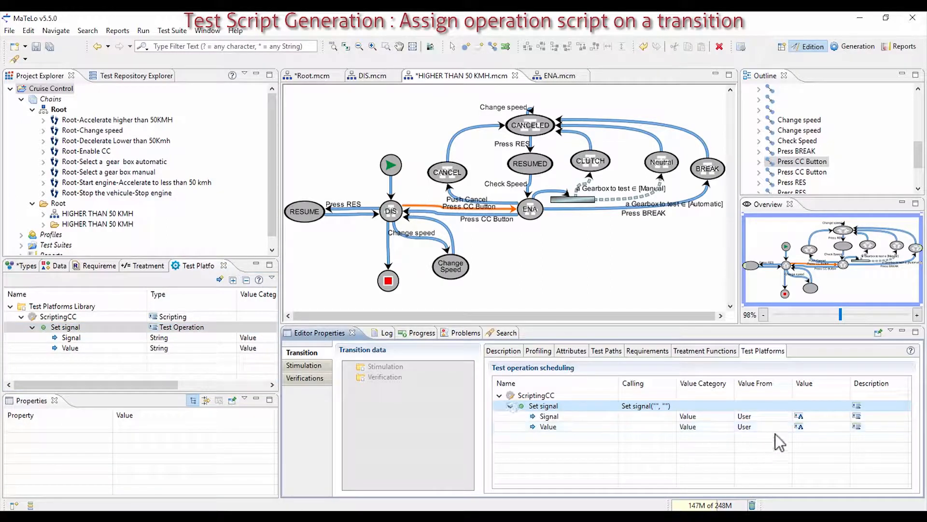
{"action": "left_click", "coordinate": [836, 416]}
{"action": "type", "text": "CC"}
{"action": "left_click", "coordinate": [807, 424]}
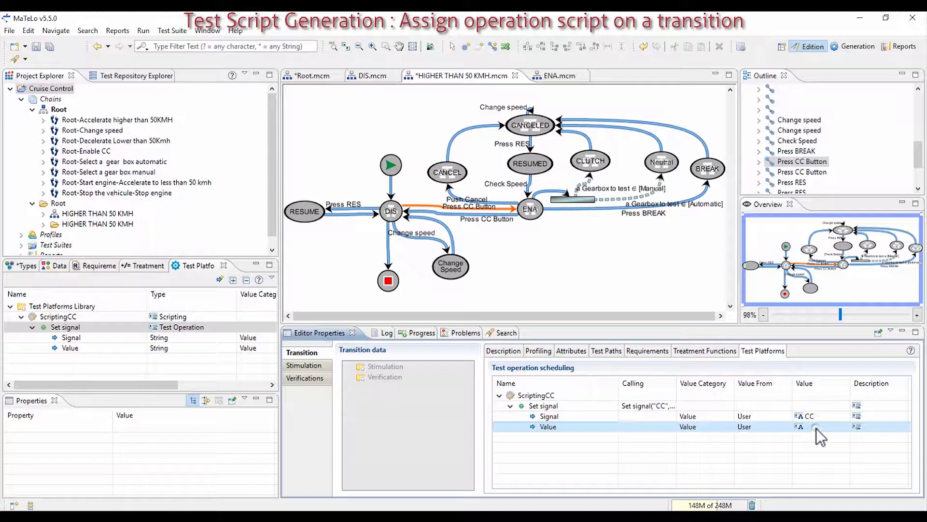
{"action": "left_click", "coordinate": [813, 428]}
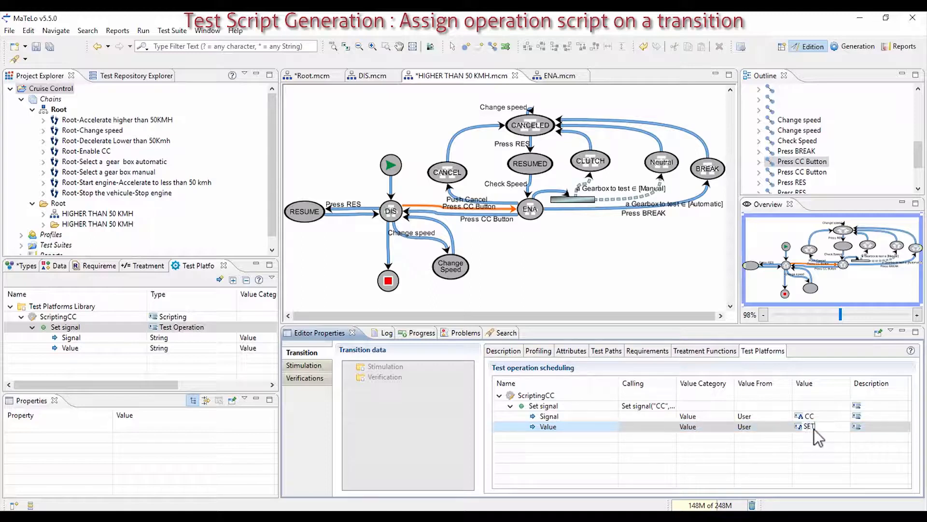
{"action": "left_click", "coordinate": [821, 461]}
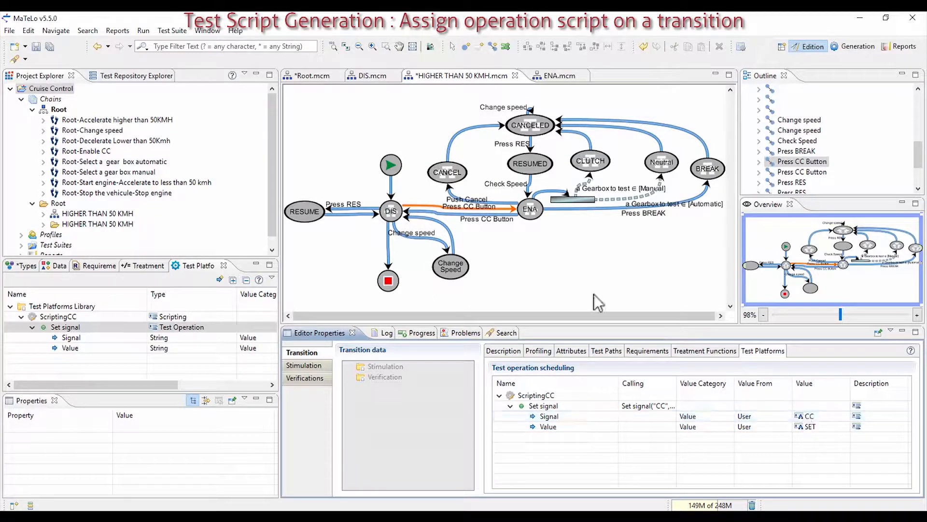
Step: Assign Set signal to the "Press CC Button" transition from ENA back to DIS with Signal CC and Value SET
{"action": "left_click", "coordinate": [488, 215]}
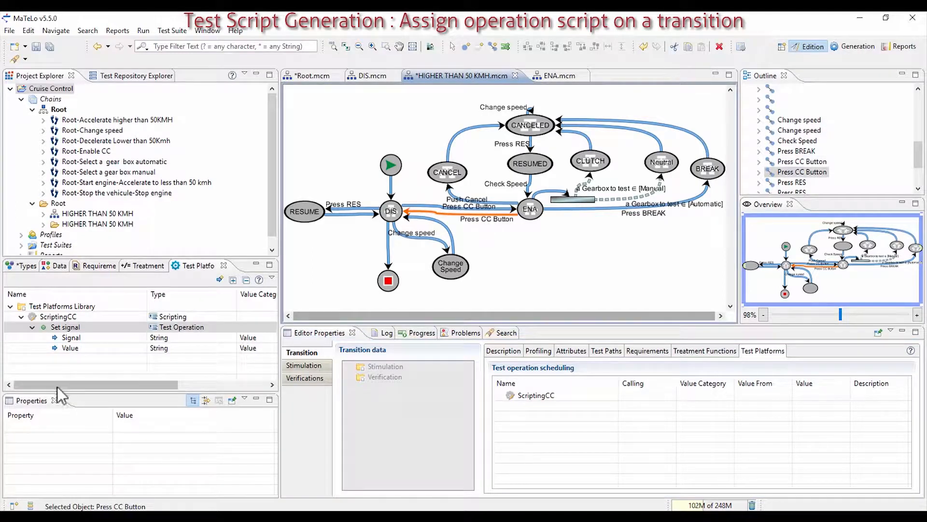
{"action": "left_click_drag", "start_coordinate": [55, 330], "coordinate": [531, 397]}
{"action": "left_click", "coordinate": [510, 406]}
{"action": "left_click", "coordinate": [817, 416]}
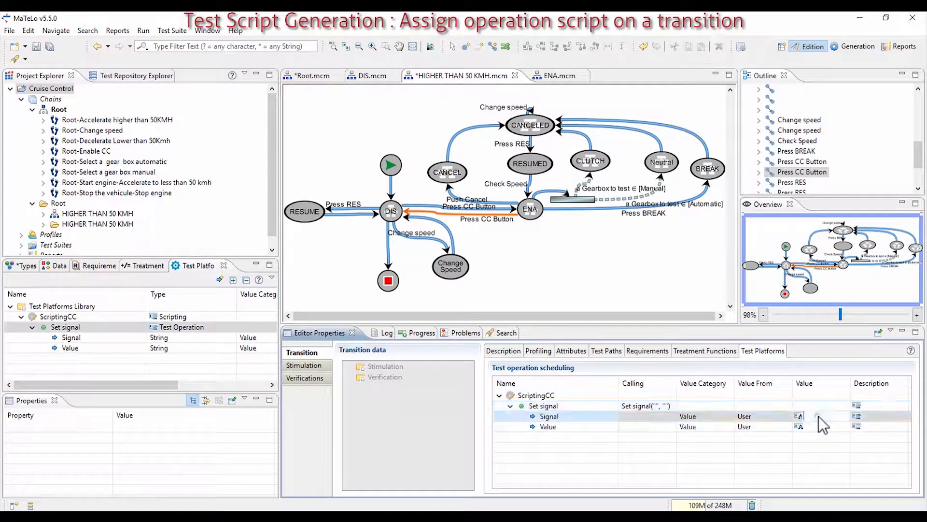
{"action": "type", "text": "CC"}
{"action": "left_click", "coordinate": [819, 426]}
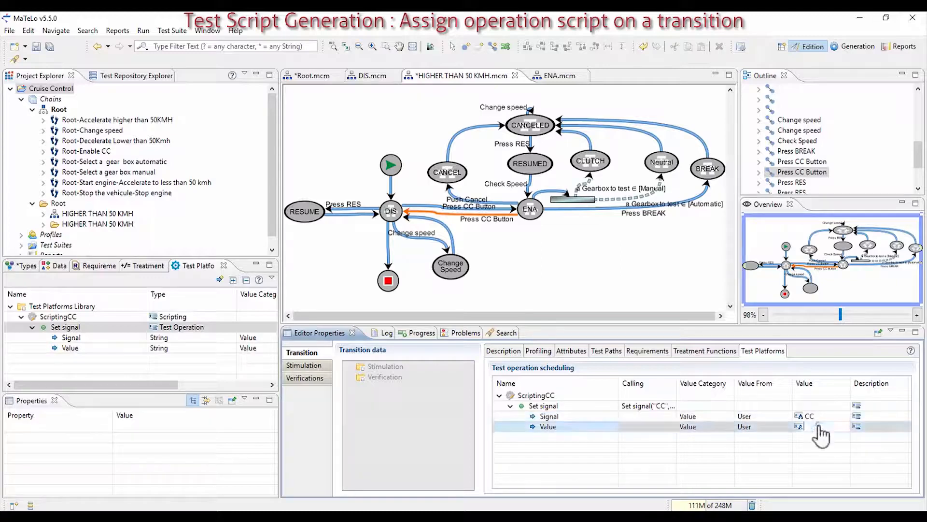
{"action": "type", "text": "SET"}
{"action": "left_click", "coordinate": [819, 439]}
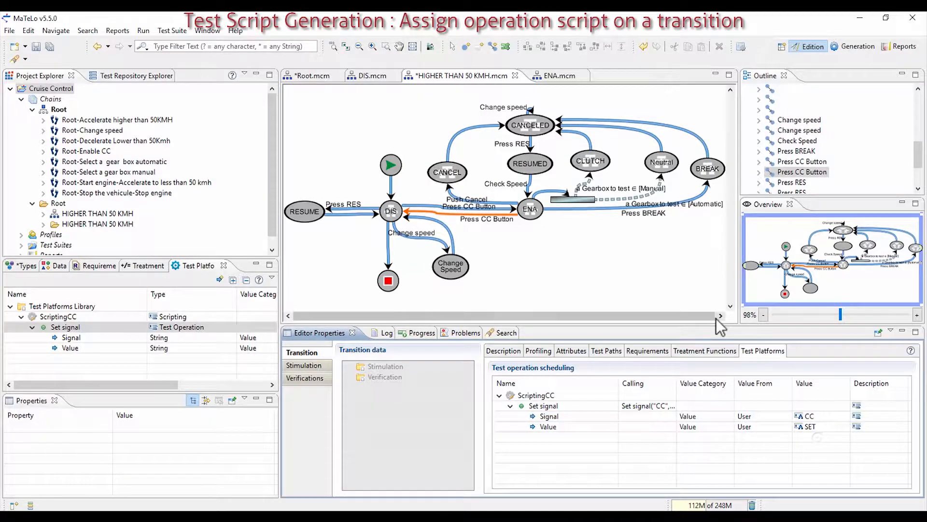
Step: Assign Set signal to the "Push Cancel" transition from ENA to CANCEL with Signal CANCEL and Value SET
{"action": "left_click", "coordinate": [344, 208]}
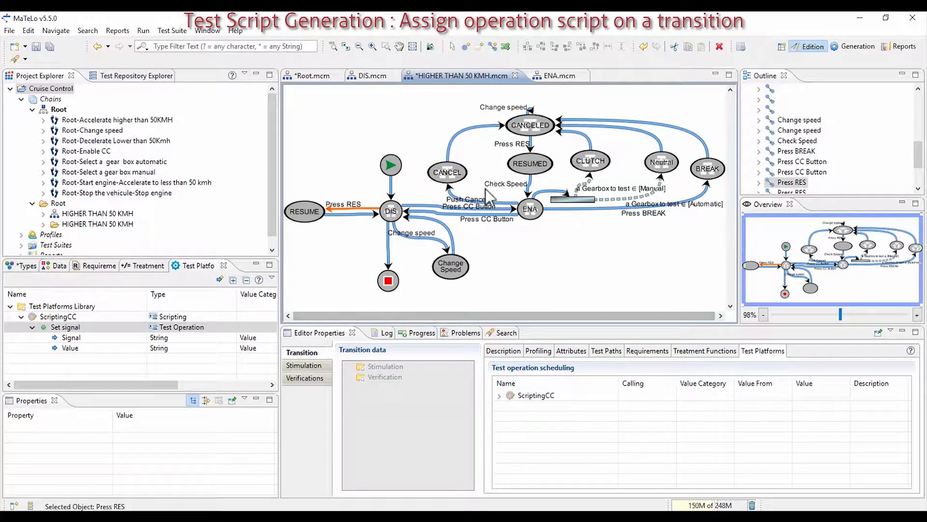
{"action": "left_click", "coordinate": [457, 198]}
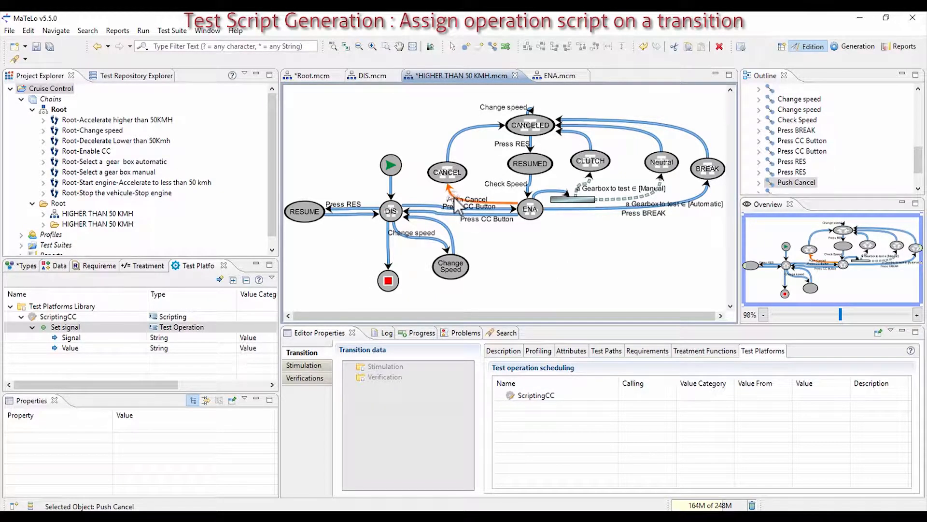
{"action": "left_click_drag", "start_coordinate": [64, 327], "coordinate": [514, 408]}
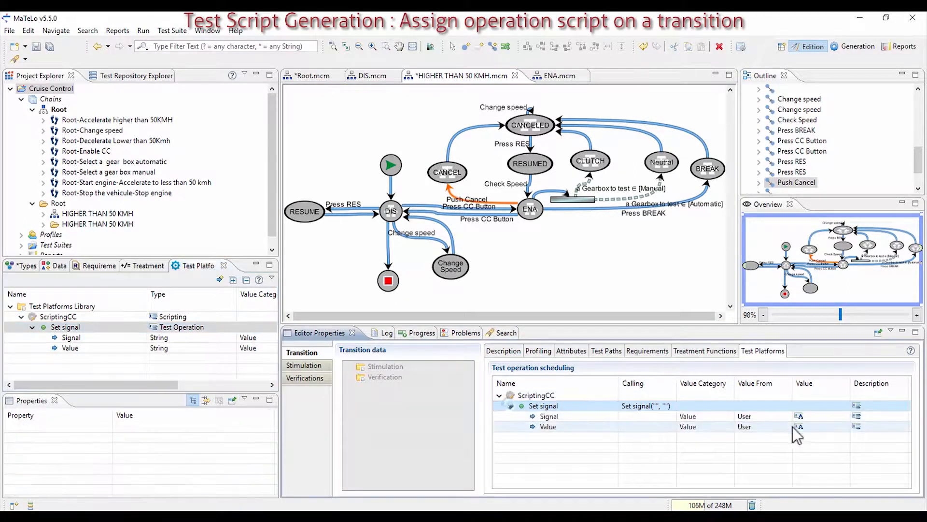
{"action": "left_click", "coordinate": [811, 416]}
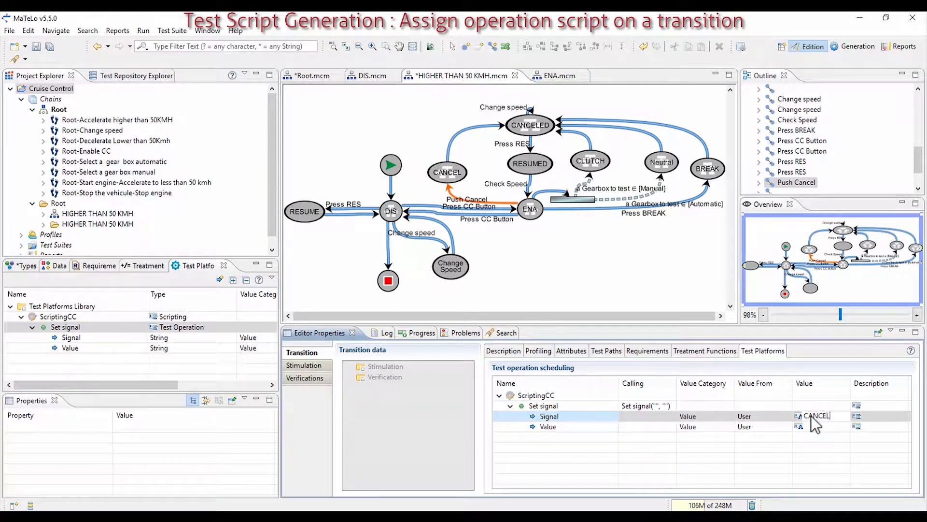
{"action": "type", "text": "CANCEL"}
{"action": "key", "text": "Return"}
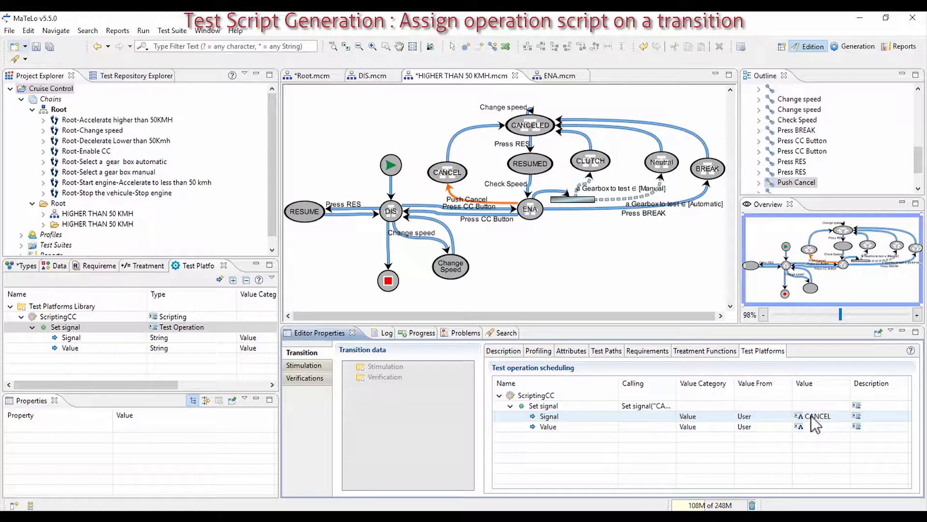
{"action": "left_click", "coordinate": [812, 427]}
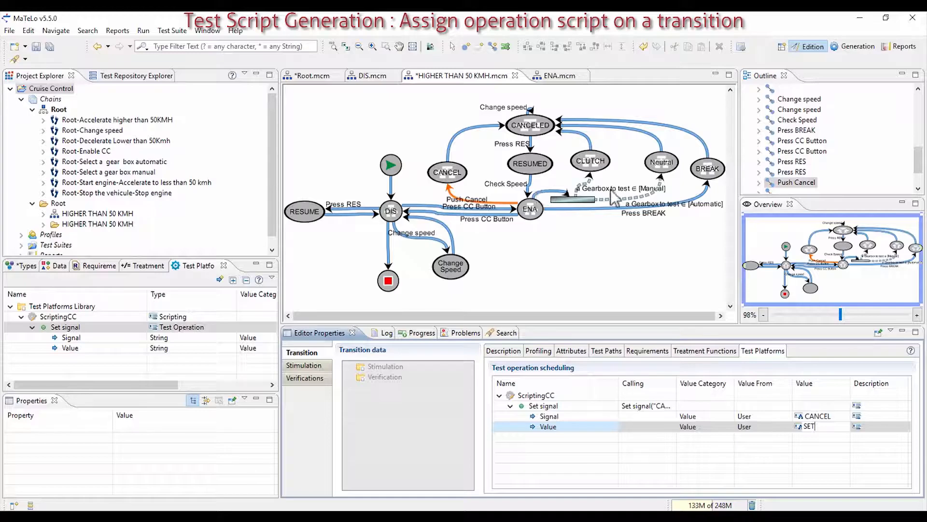
Step: Assign Set signal to the Manual gearbox branch leading to CLUTCH with Signal CLUTCH and Value SET
{"action": "left_click", "coordinate": [592, 191]}
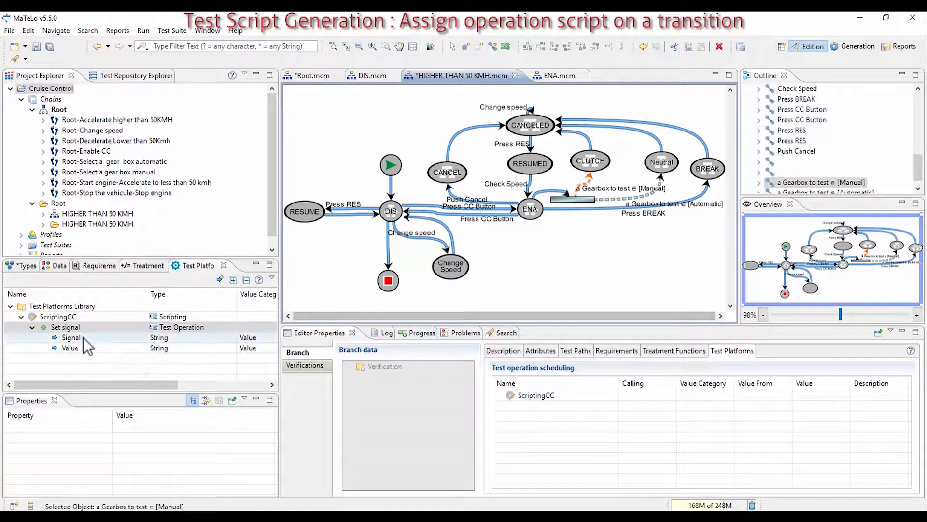
{"action": "left_click_drag", "start_coordinate": [67, 328], "coordinate": [508, 404]}
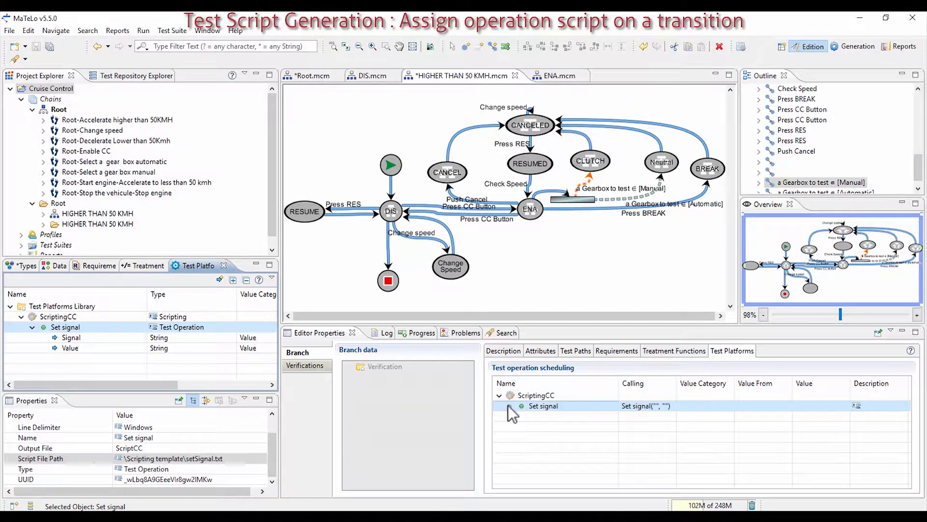
{"action": "left_click", "coordinate": [826, 416]}
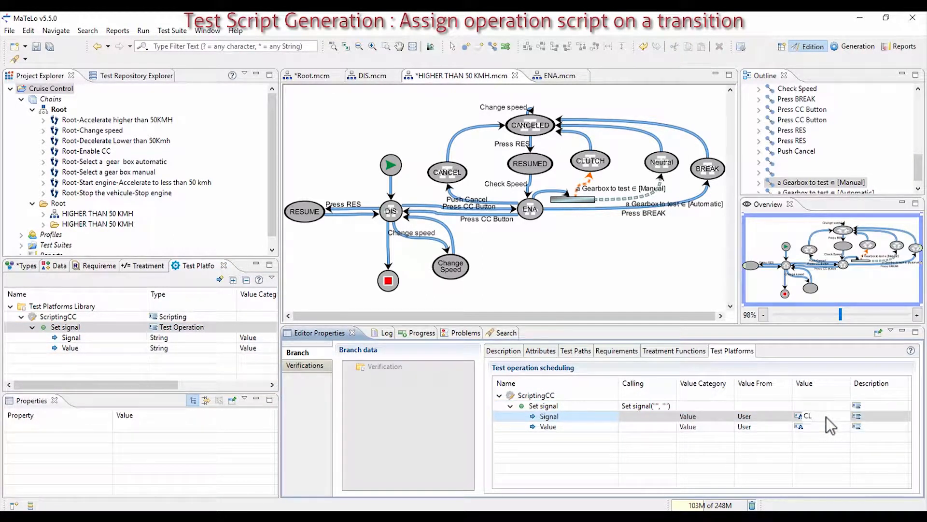
{"action": "type", "text": "CLUTCH"}
{"action": "key", "text": "Return"}
{"action": "left_click", "coordinate": [823, 426]}
{"action": "type", "text": "SET"}
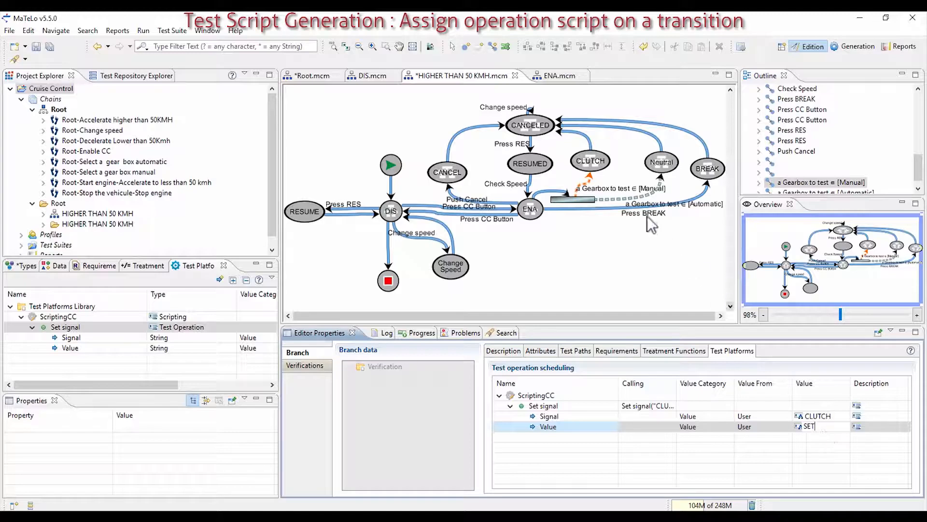
Step: Assign Set signal to the Automatic gearbox branch leading to Neutral with Signal NEUTRAL and Value SET
{"action": "left_click", "coordinate": [662, 182]}
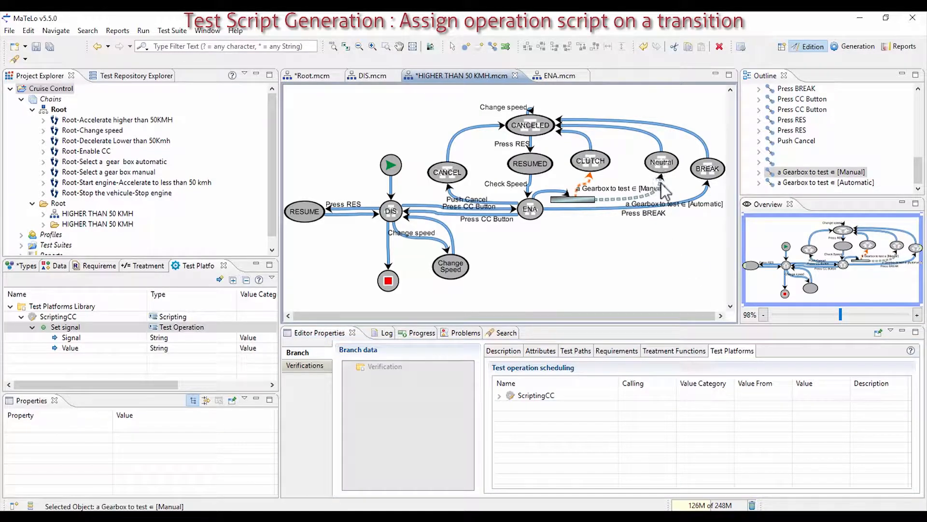
{"action": "left_click", "coordinate": [652, 199]}
{"action": "left_click_drag", "start_coordinate": [91, 327], "coordinate": [512, 401]}
{"action": "left_click", "coordinate": [510, 407]}
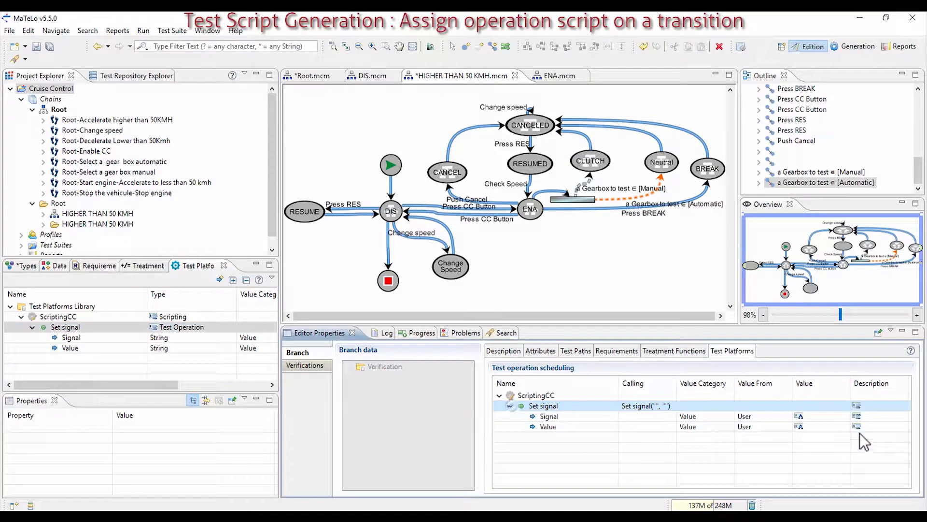
{"action": "left_click", "coordinate": [828, 417]}
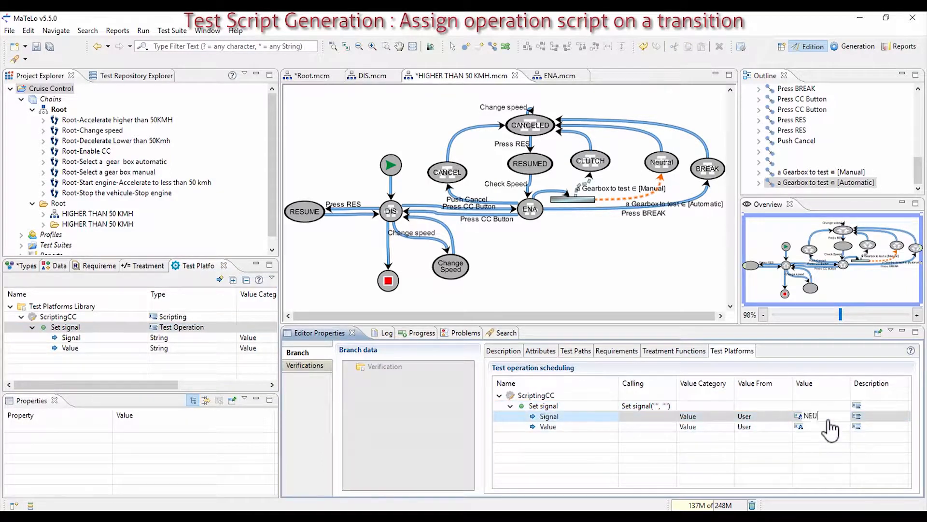
{"action": "key", "text": "BackSpace"}
{"action": "type", "text": "TRAL"}
{"action": "key", "text": "Return"}
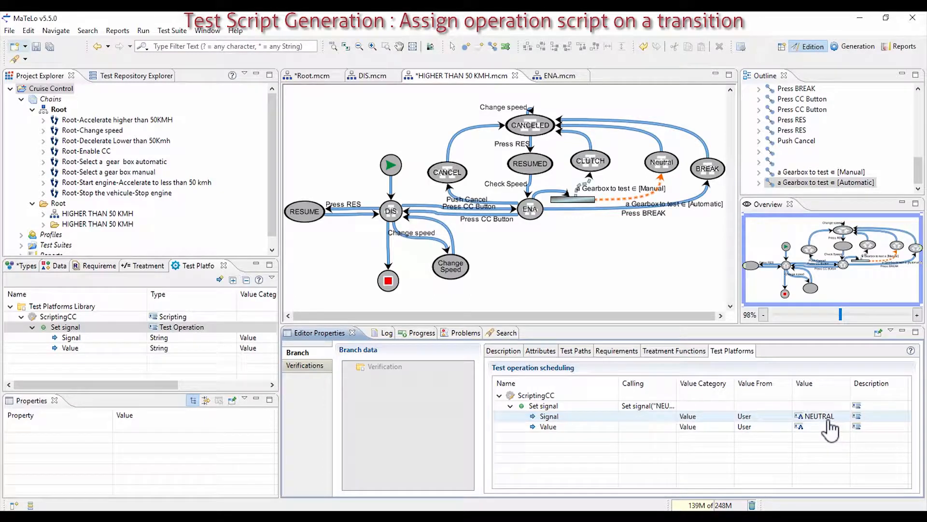
{"action": "left_click", "coordinate": [825, 427]}
{"action": "type", "text": "SET"}
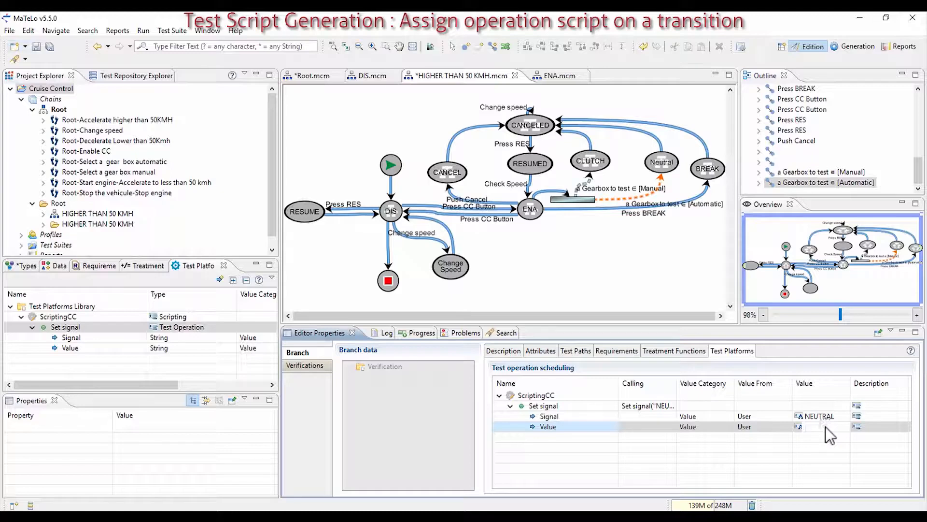
{"action": "key", "text": "Return"}
Step: Assign Set signal to the "Press BREAK" transition from ENA to BREAK with Signal BREAK and Value SET
{"action": "left_click", "coordinate": [704, 194]}
{"action": "left_click_drag", "start_coordinate": [95, 333], "coordinate": [514, 415]}
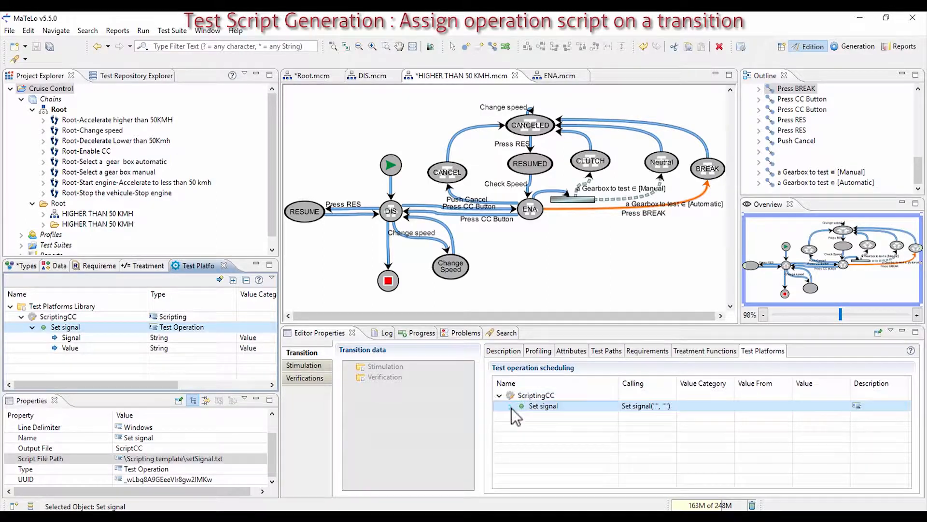
{"action": "left_click", "coordinate": [511, 406]}
{"action": "left_click", "coordinate": [821, 416]}
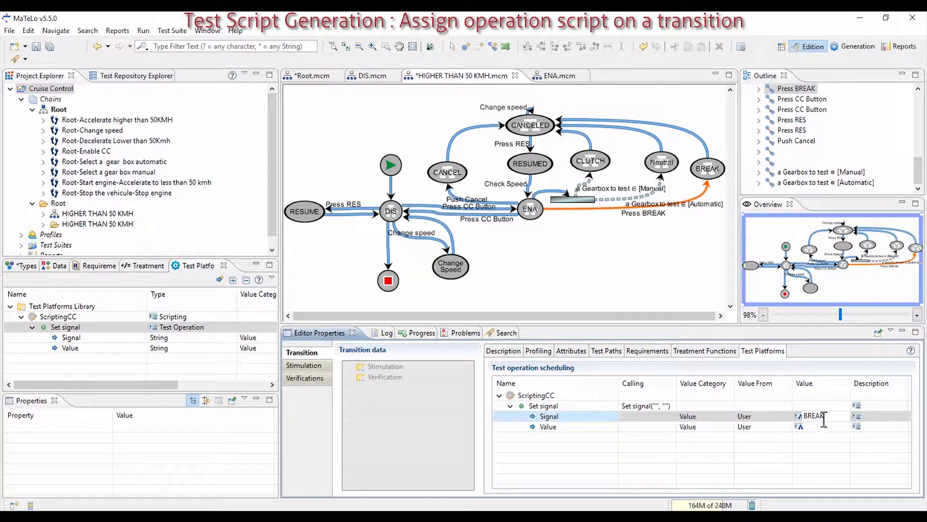
{"action": "left_click", "coordinate": [827, 428]}
{"action": "left_click", "coordinate": [827, 429]}
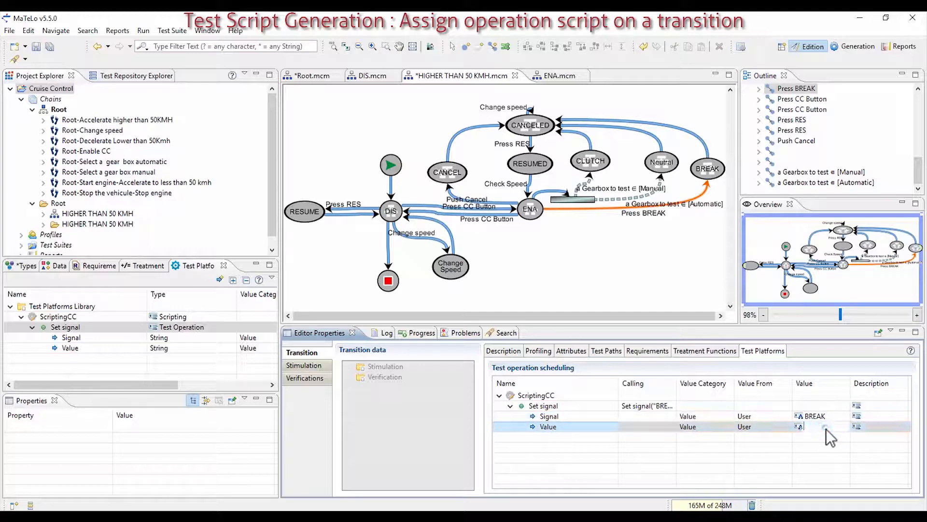
{"action": "type", "text": "SET"}
{"action": "key", "text": "Return"}
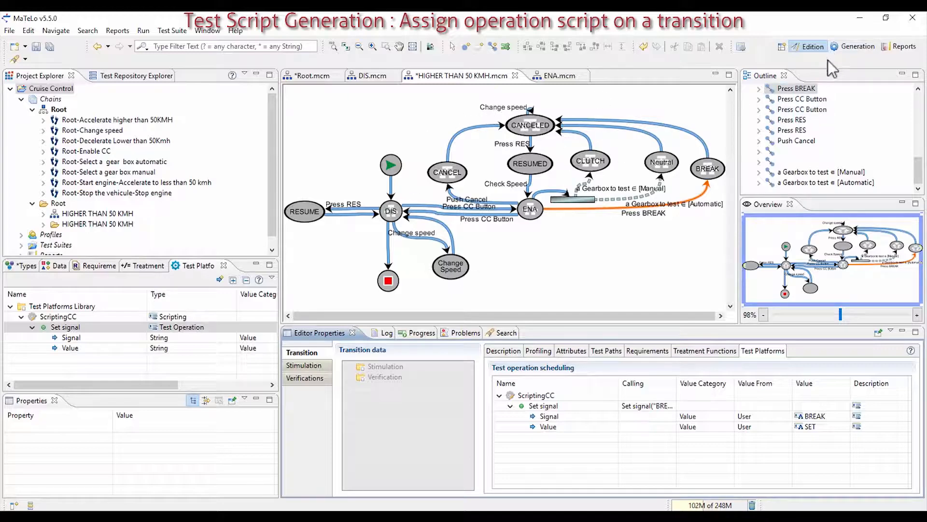
Step: Generate new test suites with the User Oriented + Filter algorithm and the Transitions Coverage filter
{"action": "left_click", "coordinate": [843, 47]}
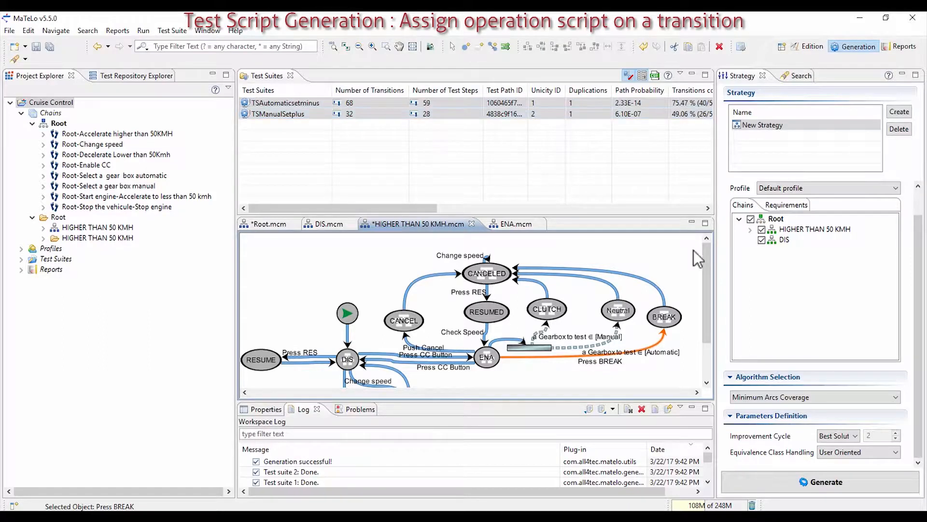
{"action": "left_click", "coordinate": [773, 397]}
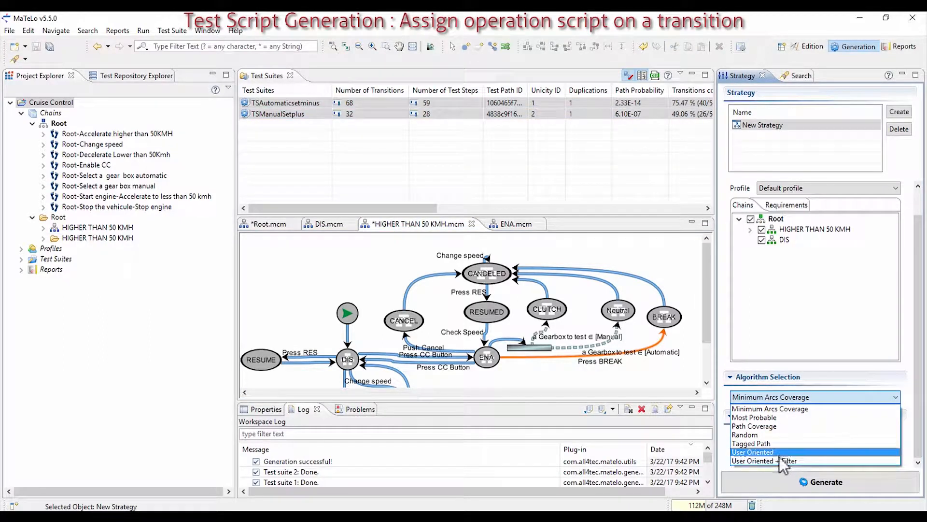
{"action": "left_click", "coordinate": [786, 462]}
{"action": "left_click", "coordinate": [826, 436]}
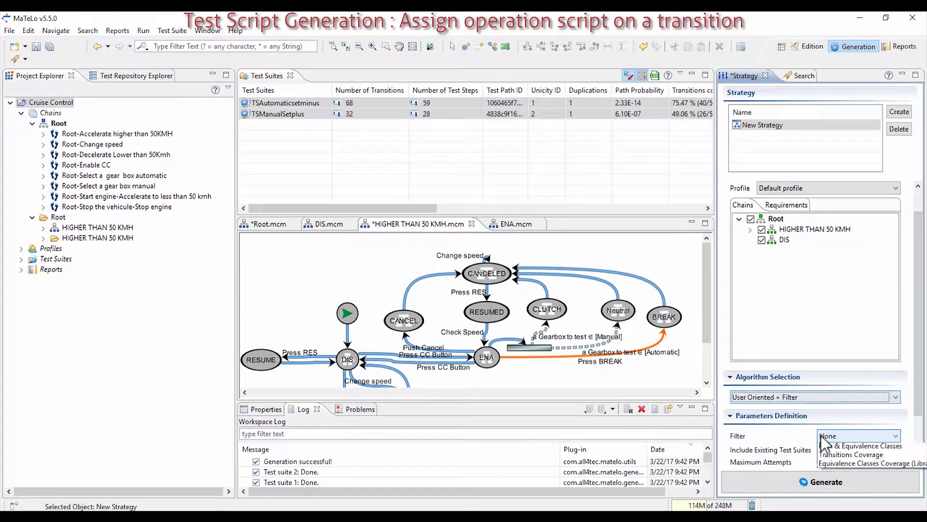
{"action": "left_click", "coordinate": [855, 466]}
{"action": "left_click", "coordinate": [827, 482]}
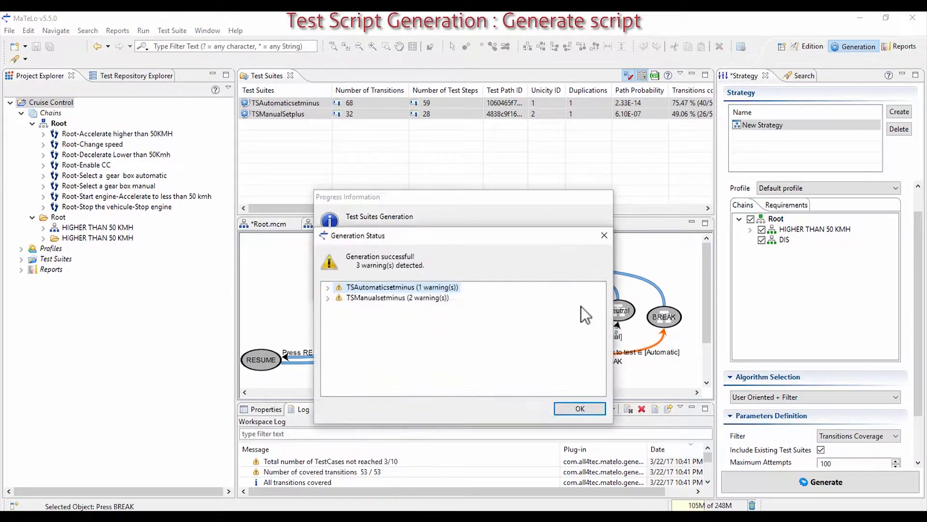
{"action": "left_click", "coordinate": [566, 410]}
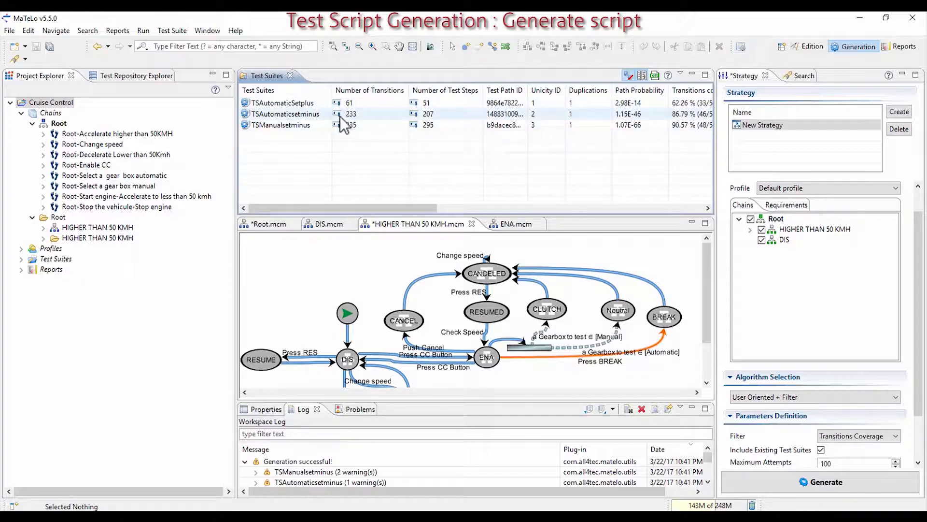
Step: Add all three generated test suites to the Cruise Control project
{"action": "left_click", "coordinate": [319, 124]}
{"action": "key", "text": "ctrl+a"}
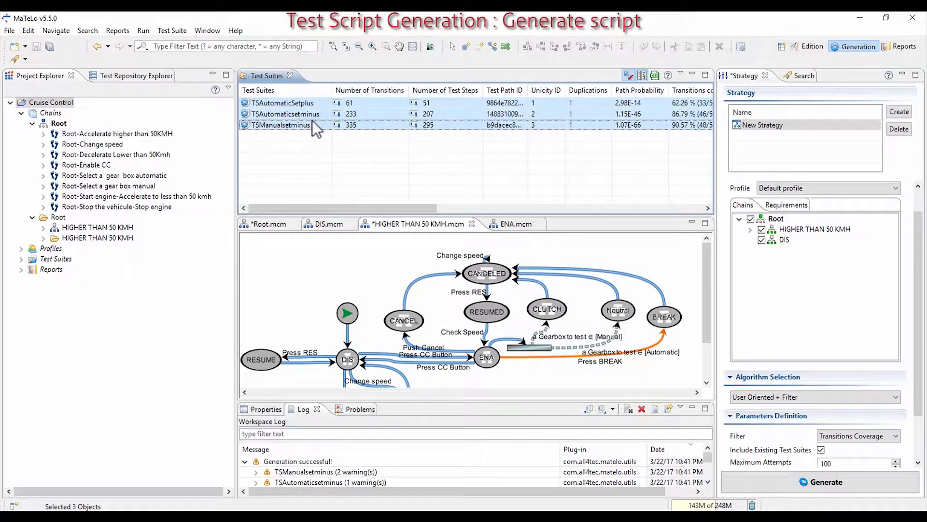
{"action": "right_click", "coordinate": [312, 120]}
{"action": "left_click", "coordinate": [355, 129]}
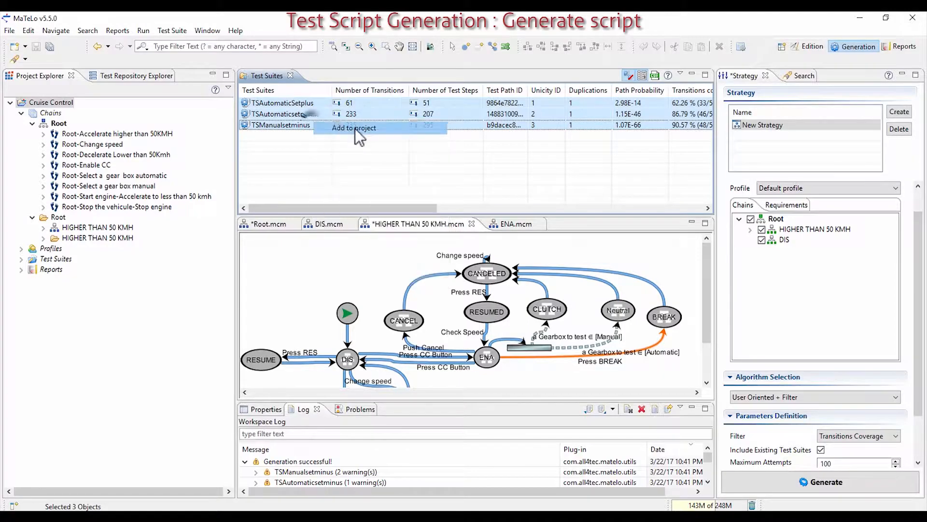
Step: Open the script export for the project's TSAutomaticsetminus, TSAutomaticSetplus and TSManualsetminus test suites
{"action": "left_click", "coordinate": [73, 374]}
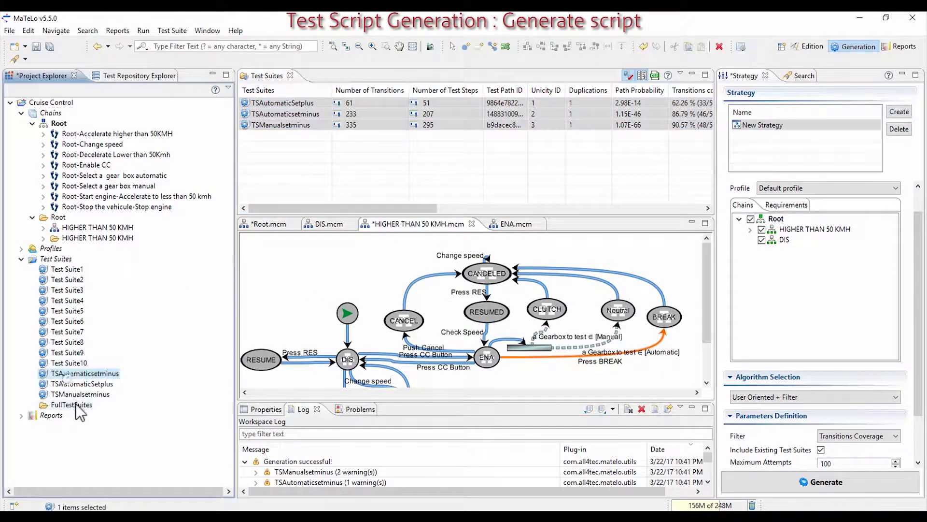
{"action": "left_click", "coordinate": [77, 392], "text": "shift"}
{"action": "right_click", "coordinate": [77, 389]}
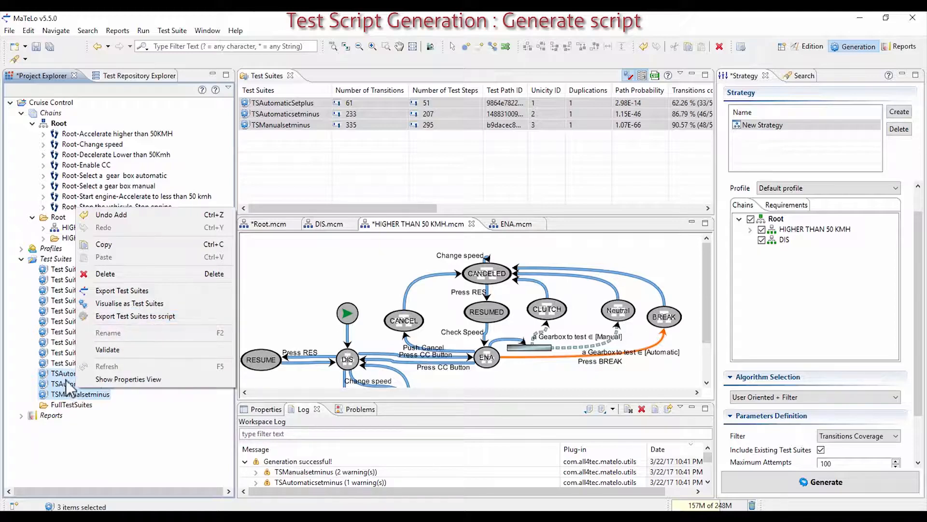
{"action": "left_click", "coordinate": [103, 317]}
{"action": "left_click", "coordinate": [522, 274]}
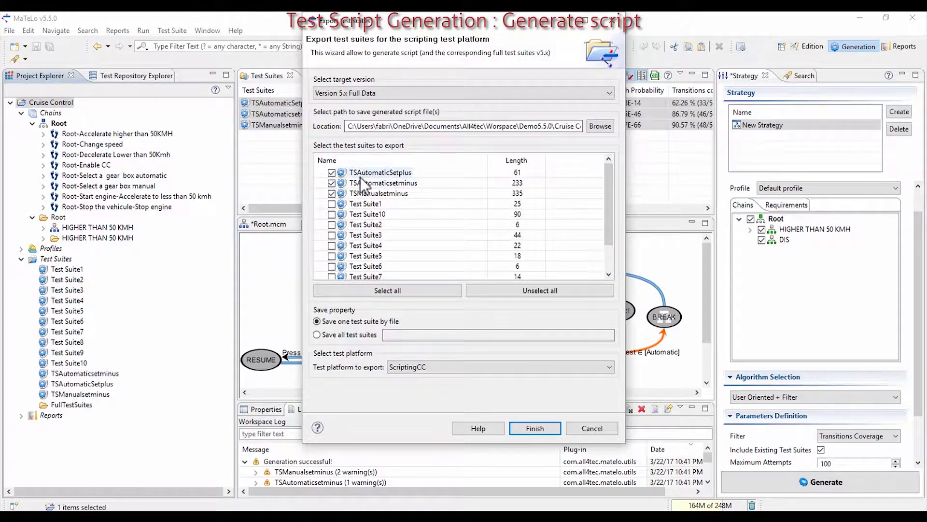
Step: Copy the export location path and export the checked test suites, one per file, for the ScriptingCC test platform
{"action": "triple_click", "coordinate": [384, 126]}
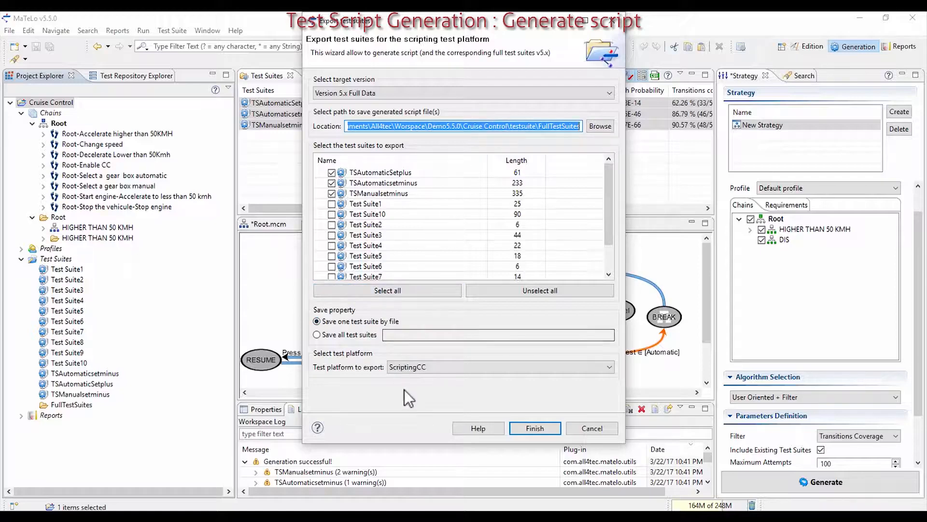
{"action": "left_click", "coordinate": [407, 372]}
{"action": "left_click", "coordinate": [410, 371]}
{"action": "left_click", "coordinate": [410, 371]}
{"action": "left_click", "coordinate": [410, 371]}
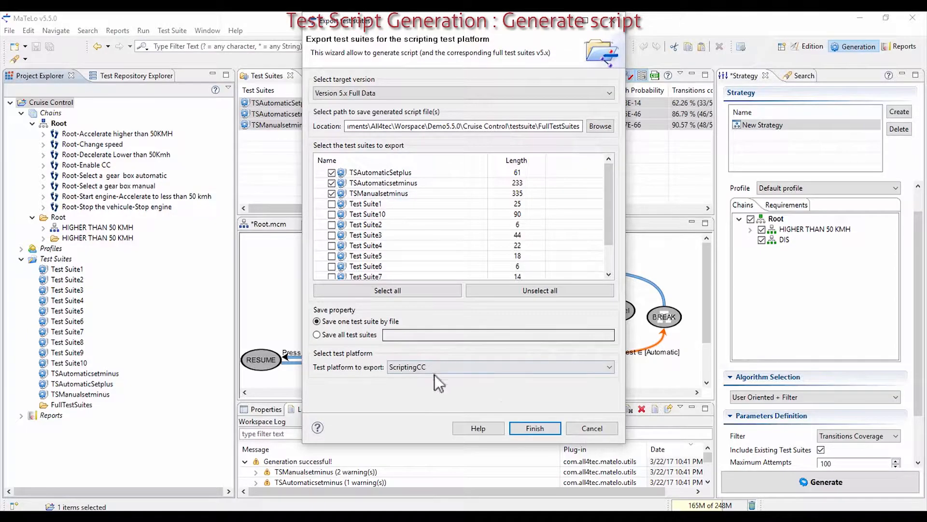
{"action": "left_click", "coordinate": [528, 426]}
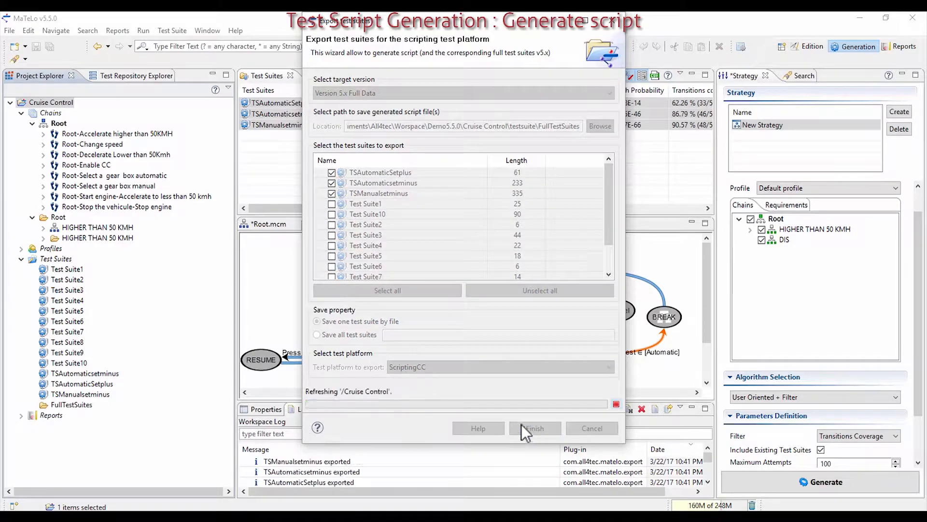
{"action": "left_click", "coordinate": [582, 240]}
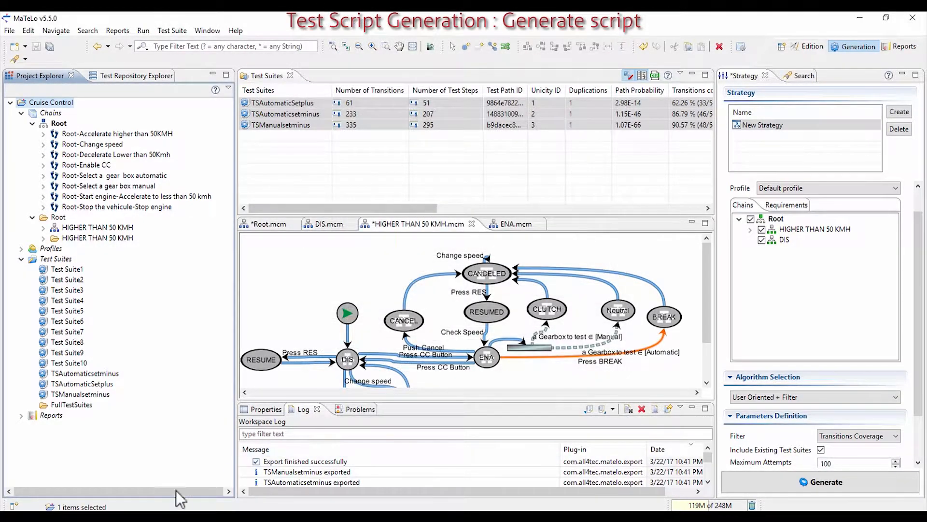
Step: Switch to File Explorer, open the exported FullTestSuites folder from the copied path, and widen the Name column to show full file names
{"action": "left_click", "coordinate": [159, 516]}
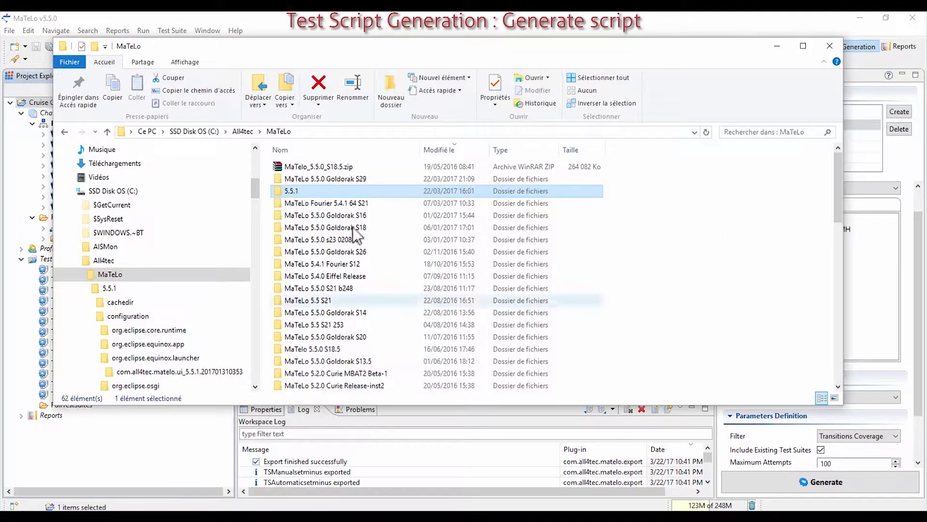
{"action": "left_click", "coordinate": [340, 136]}
{"action": "key", "text": "ctrl+v"}
{"action": "key", "text": "Return"}
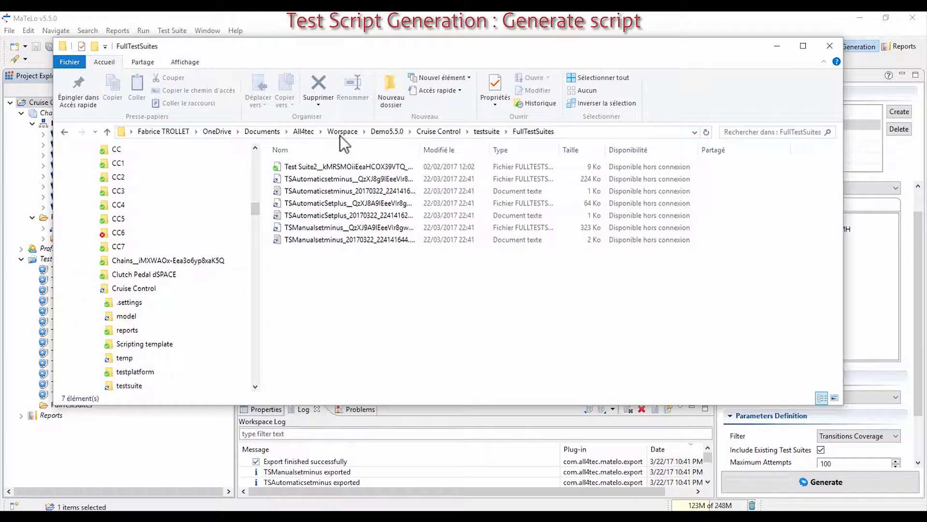
{"action": "left_click_drag", "start_coordinate": [421, 149], "coordinate": [571, 150]}
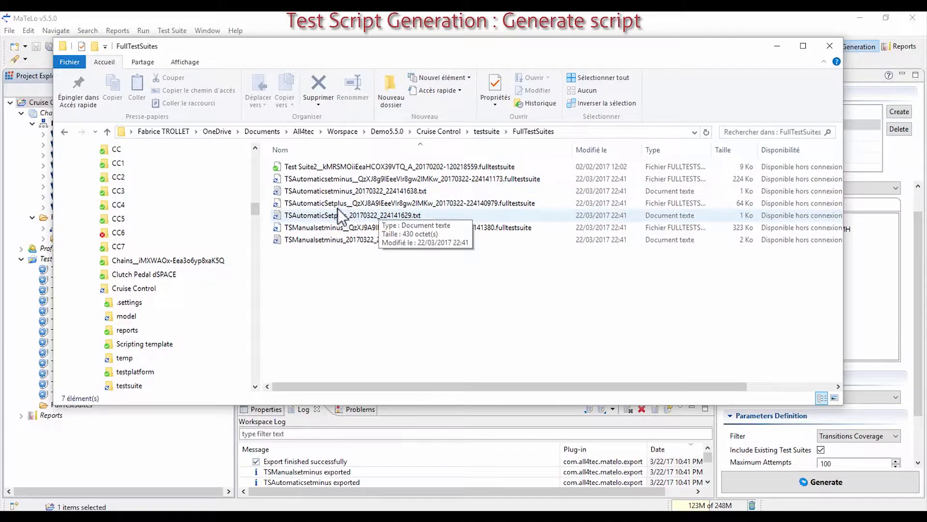
Step: Open the TSAutomaticsetminus .fulltestsuite file in Notepad++
{"action": "left_click", "coordinate": [341, 179]}
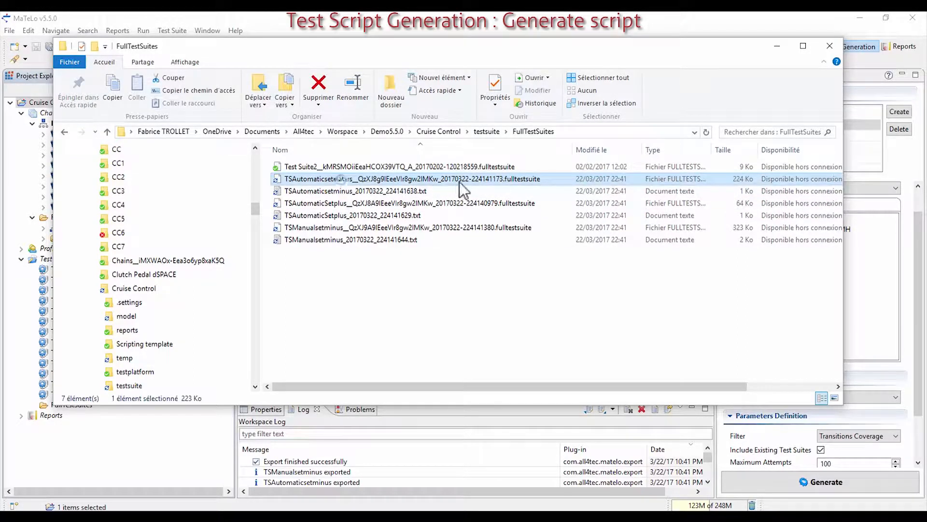
{"action": "right_click", "coordinate": [536, 178]}
{"action": "left_click", "coordinate": [597, 256]}
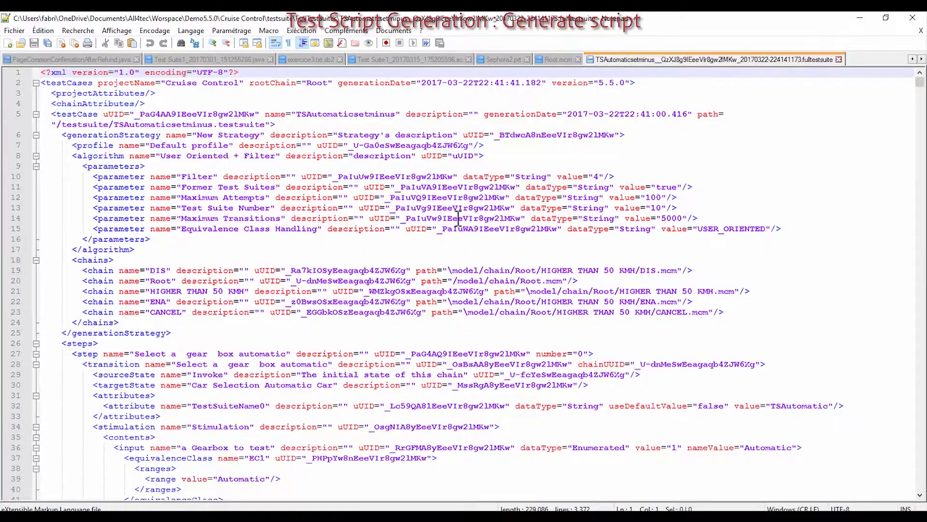
Step: Examine the XML for the ScriptingCC Set signal operation in a "Press CC Button" step, and return to the exported files
{"action": "scroll", "coordinate": [246, 189], "scroll_direction": "down", "scroll_amount": 20}
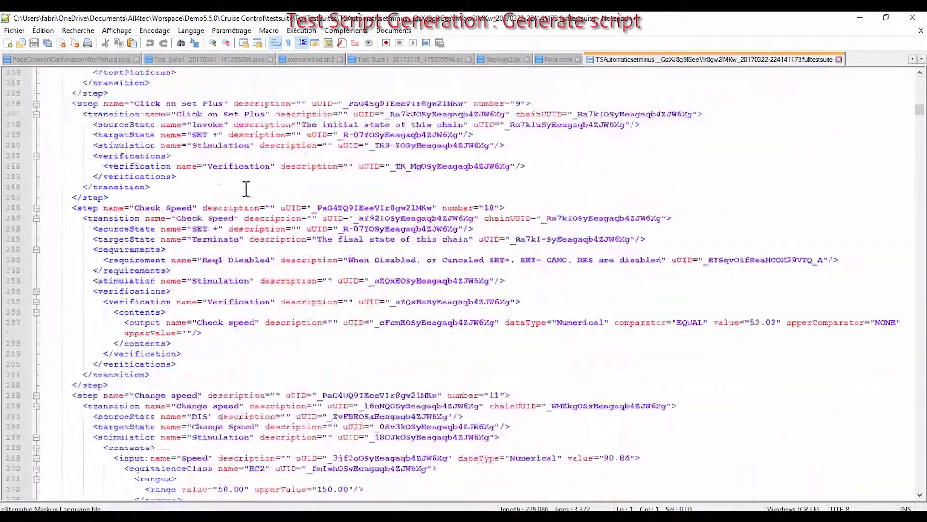
{"action": "scroll", "coordinate": [246, 190], "scroll_direction": "down", "scroll_amount": 20}
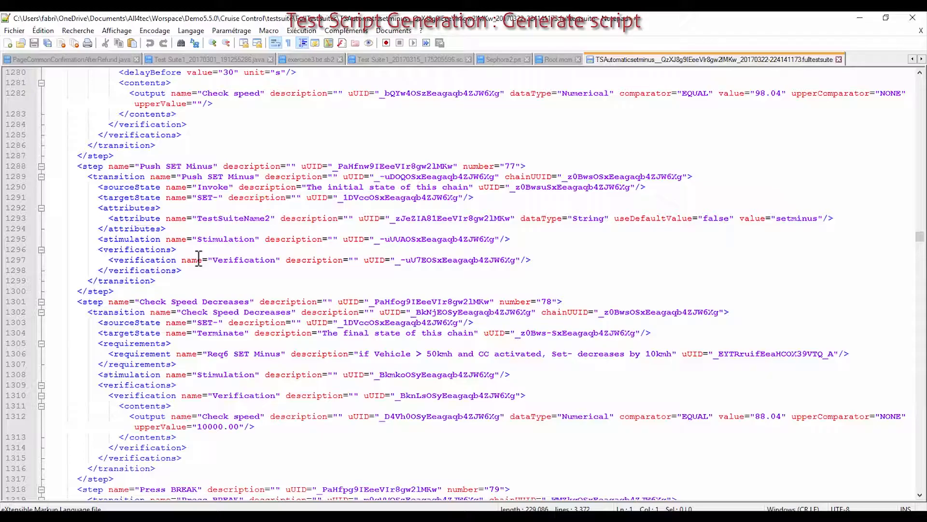
{"action": "scroll", "coordinate": [198, 258], "scroll_direction": "down", "scroll_amount": 20}
{"action": "scroll", "coordinate": [199, 258], "scroll_direction": "down", "scroll_amount": 20}
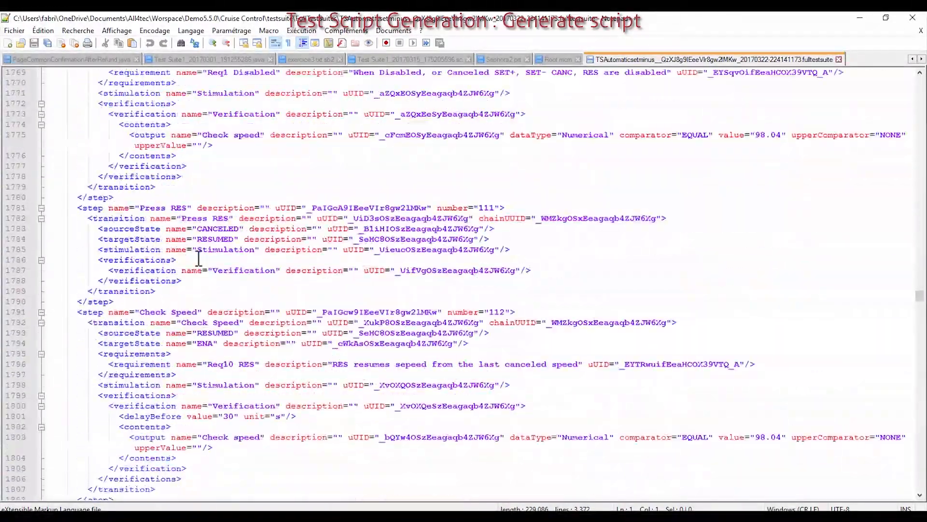
{"action": "scroll", "coordinate": [198, 258], "scroll_direction": "down", "scroll_amount": 20}
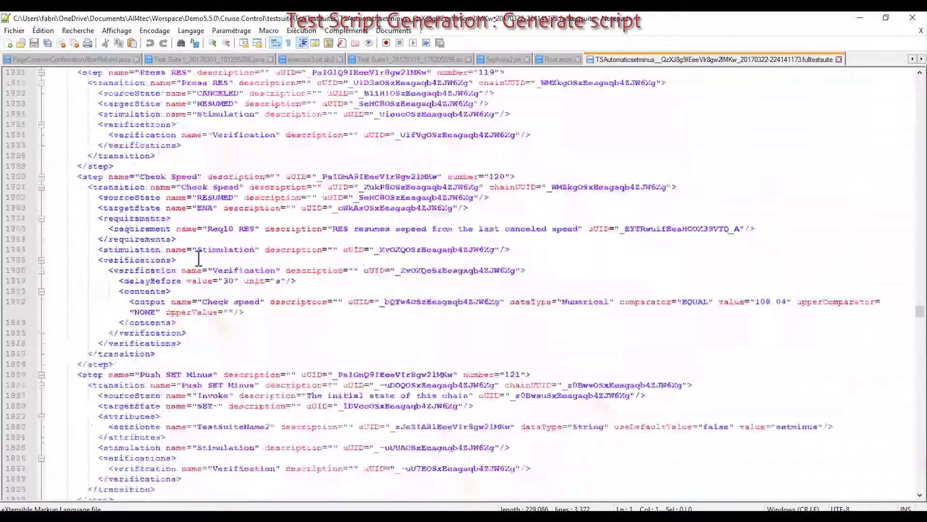
{"action": "left_click_drag", "start_coordinate": [78, 260], "coordinate": [229, 468]}
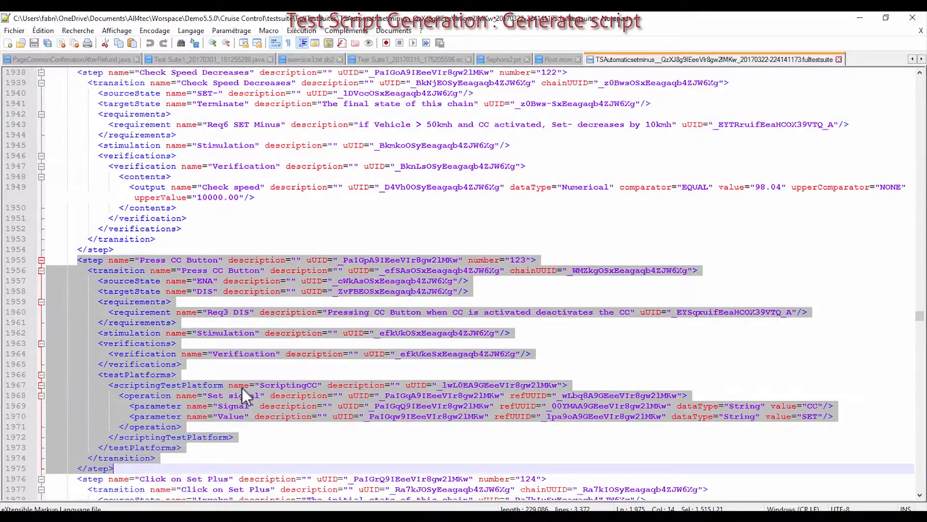
{"action": "scroll", "coordinate": [242, 388], "scroll_direction": "up", "scroll_amount": 20}
{"action": "scroll", "coordinate": [242, 388], "scroll_direction": "up", "scroll_amount": 20}
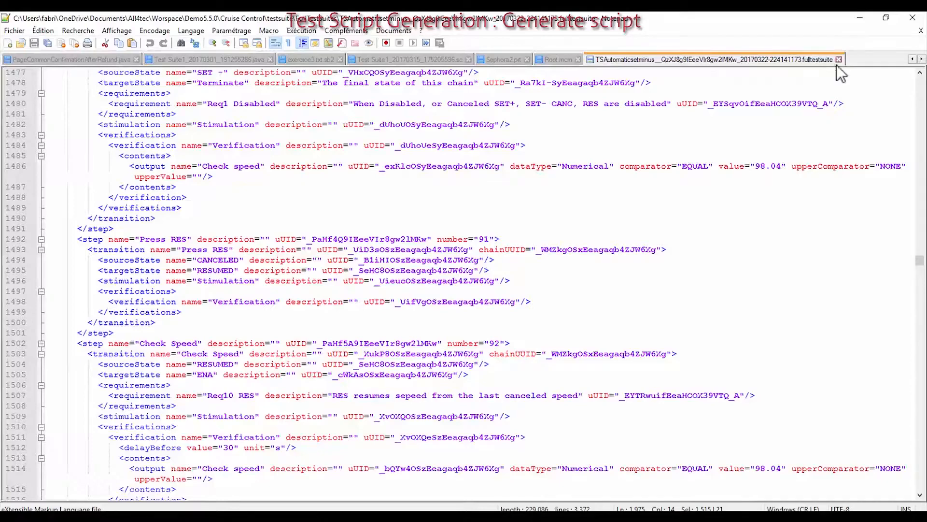
{"action": "left_click", "coordinate": [852, 21]}
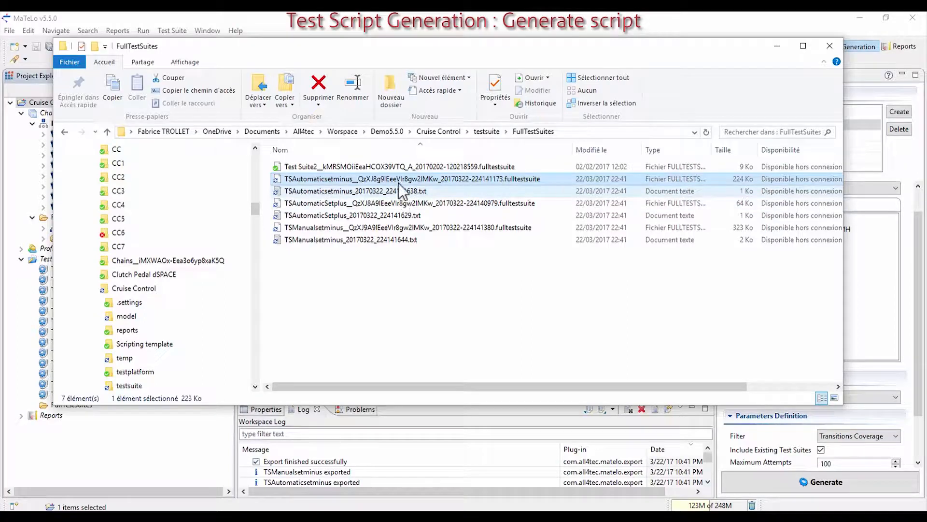
Step: Open the TSAutomaticsetminus .txt script in Notepad++ and review its full list of SETSIGNAL commands
{"action": "right_click", "coordinate": [369, 190]}
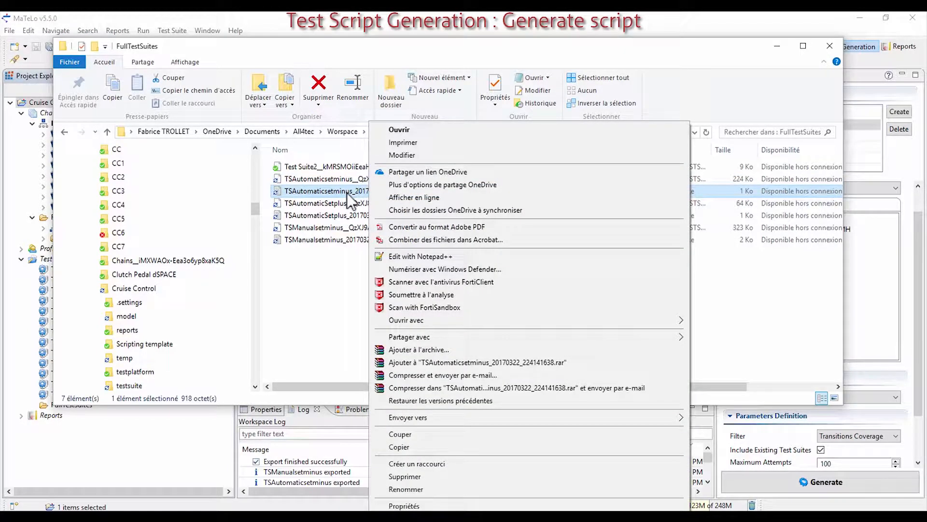
{"action": "left_click", "coordinate": [430, 257]}
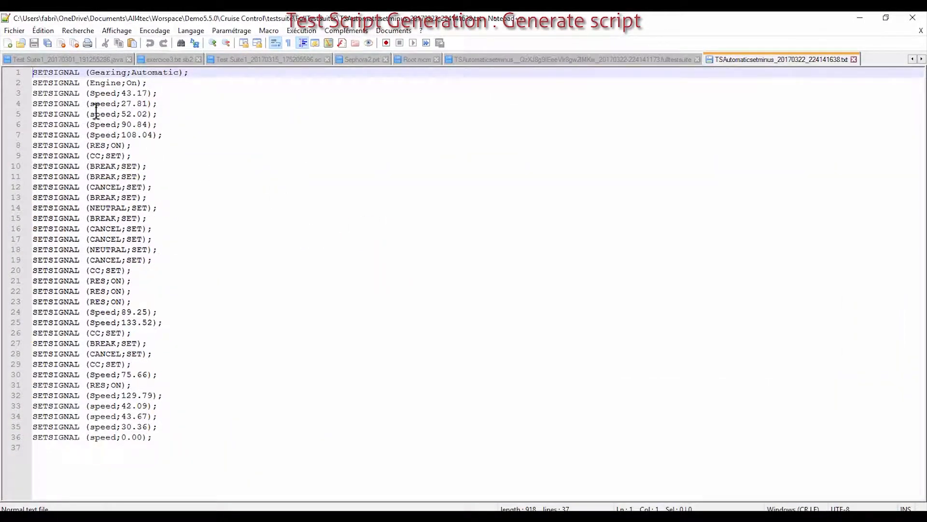
{"action": "left_click_drag", "start_coordinate": [39, 75], "coordinate": [184, 436]}
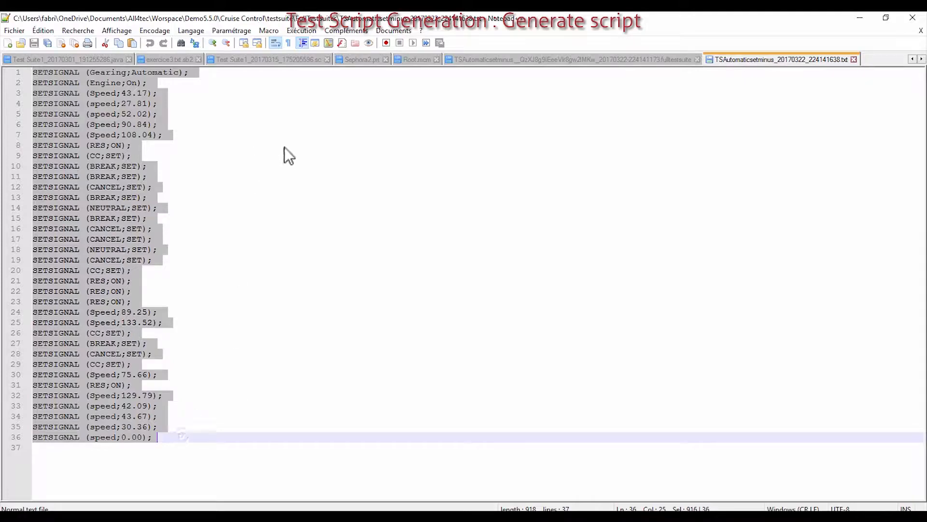
{"action": "left_click", "coordinate": [329, 159]}
{"action": "left_click", "coordinate": [287, 164]}
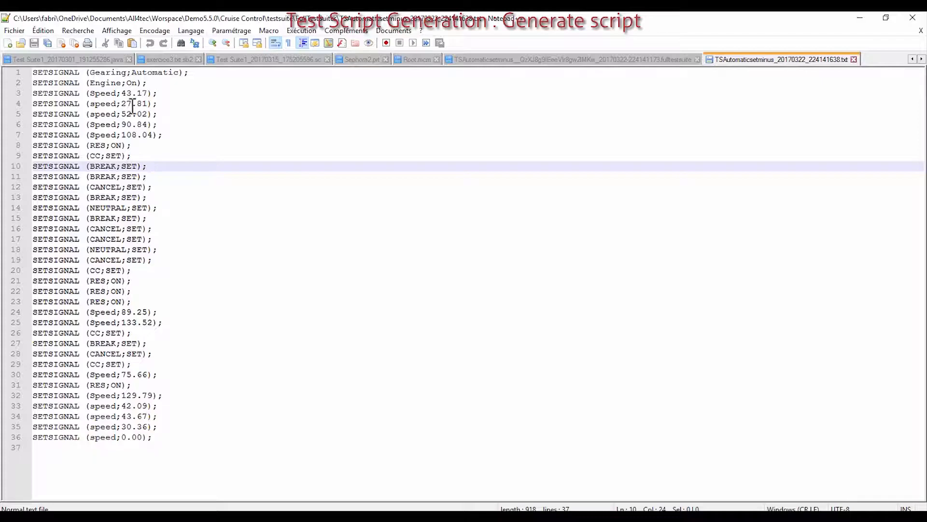
Step: Inspect the individual Engine, Speed and CANCEL signal lines down to the end of the script
{"action": "left_click", "coordinate": [32, 82]}
{"action": "key", "text": "shift+End"}
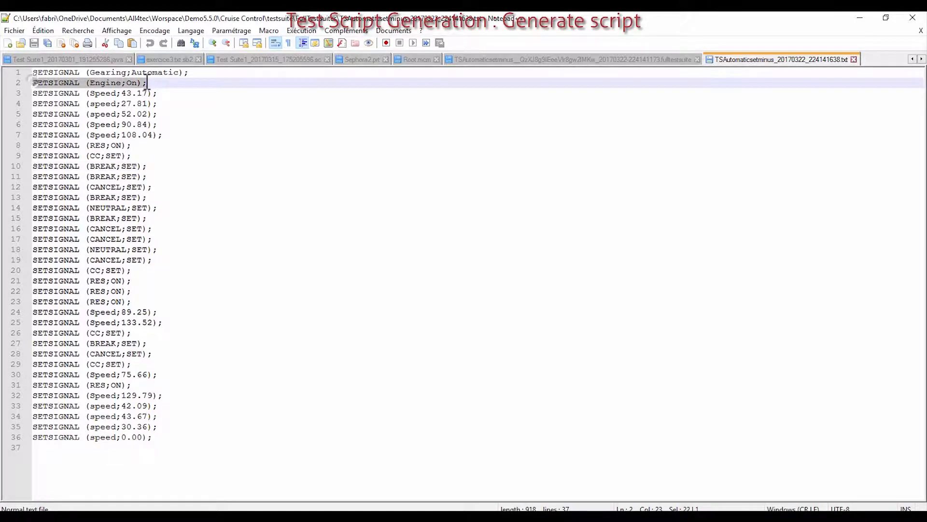
{"action": "left_click", "coordinate": [65, 124]}
{"action": "left_click_drag", "start_coordinate": [55, 125], "coordinate": [181, 136]}
{"action": "left_click_drag", "start_coordinate": [74, 187], "coordinate": [213, 190]}
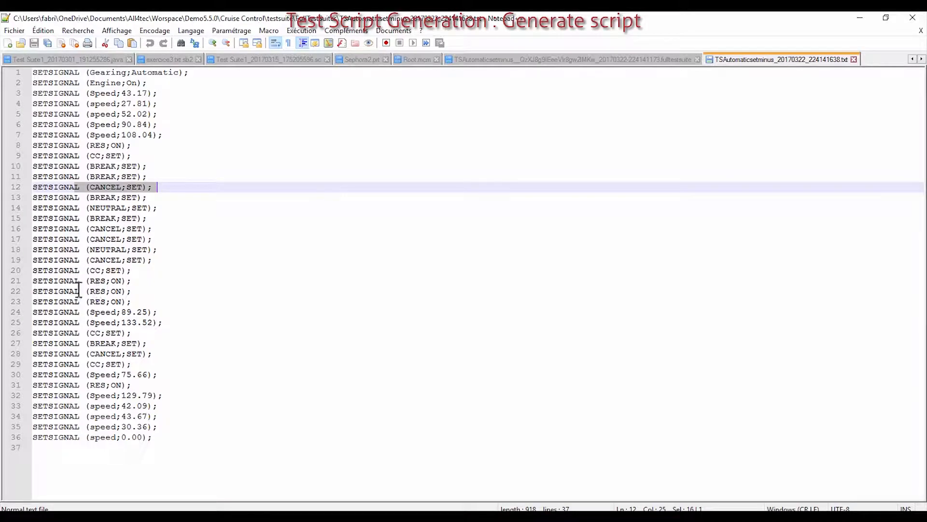
{"action": "left_click", "coordinate": [57, 454]}
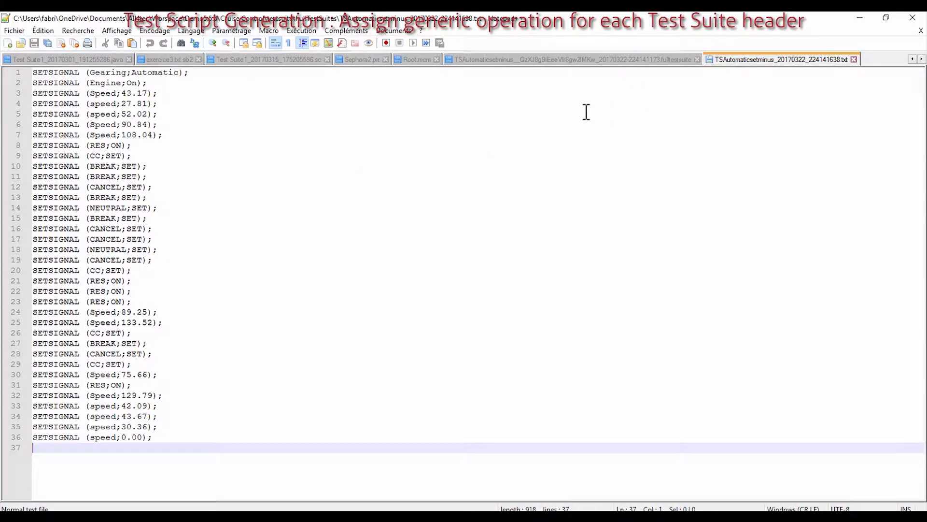
Step: Switch back to MaTeLo and display the Edition perspective with the HIGHER THAN 50 KMH chain
{"action": "left_click", "coordinate": [863, 20]}
{"action": "left_click", "coordinate": [861, 22]}
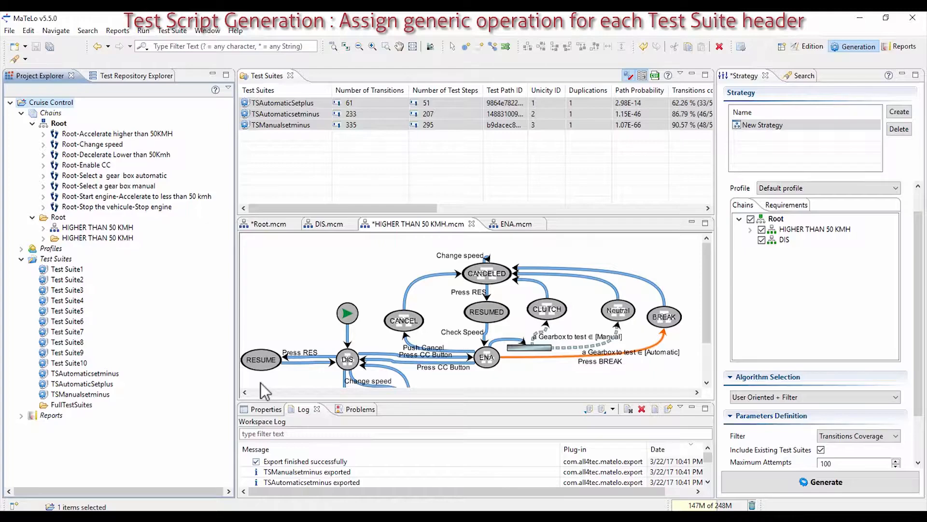
{"action": "left_click", "coordinate": [806, 47]}
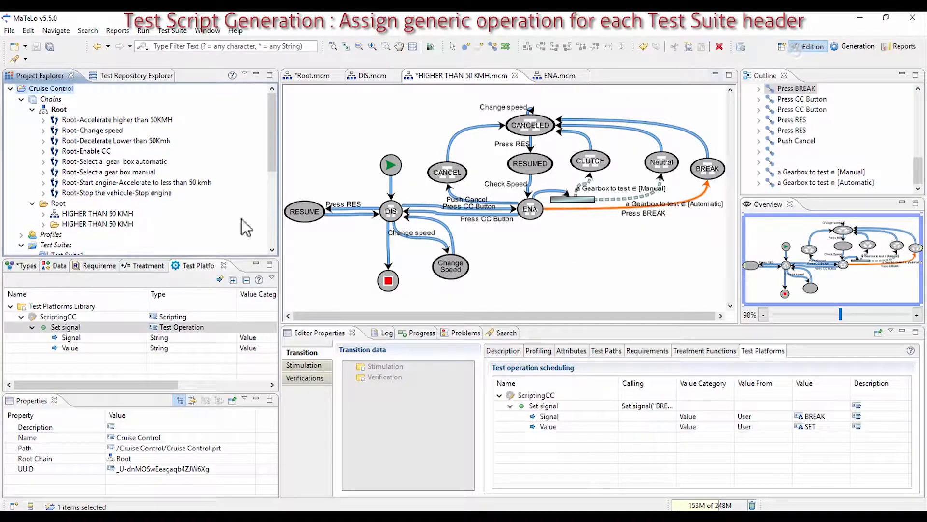
Step: Add a new operation named "Header TS" to the ScriptingCC test platform
{"action": "right_click", "coordinate": [57, 316]}
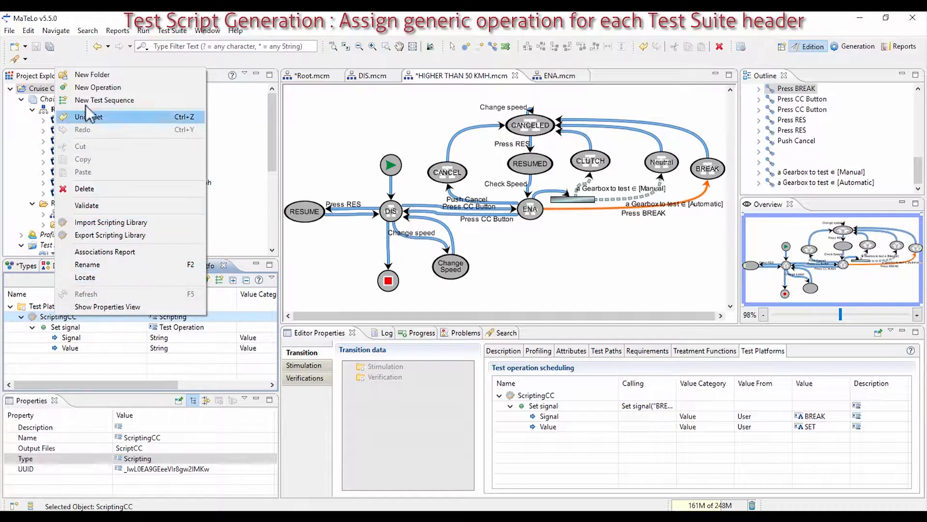
{"action": "left_click", "coordinate": [92, 87]}
{"action": "type", "text": "Header"}
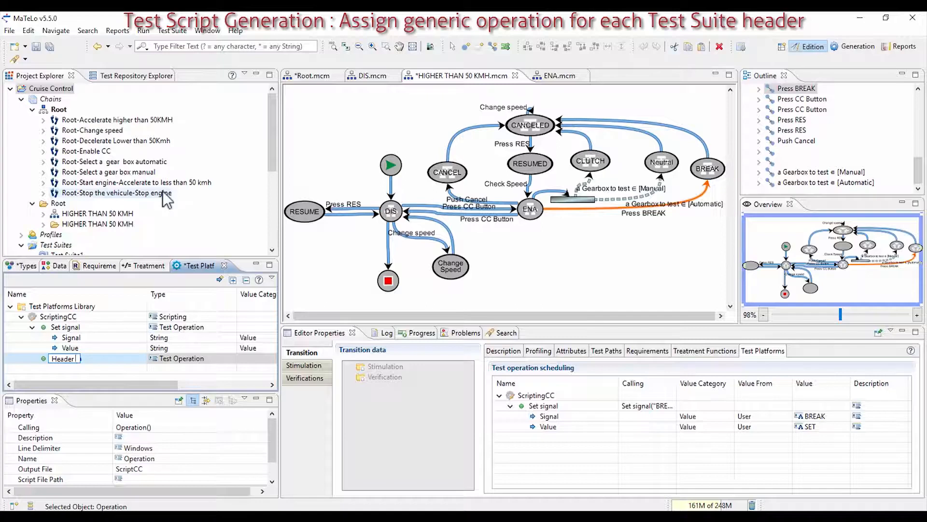
{"action": "type", "text": " TS"}
{"action": "key", "text": "Return"}
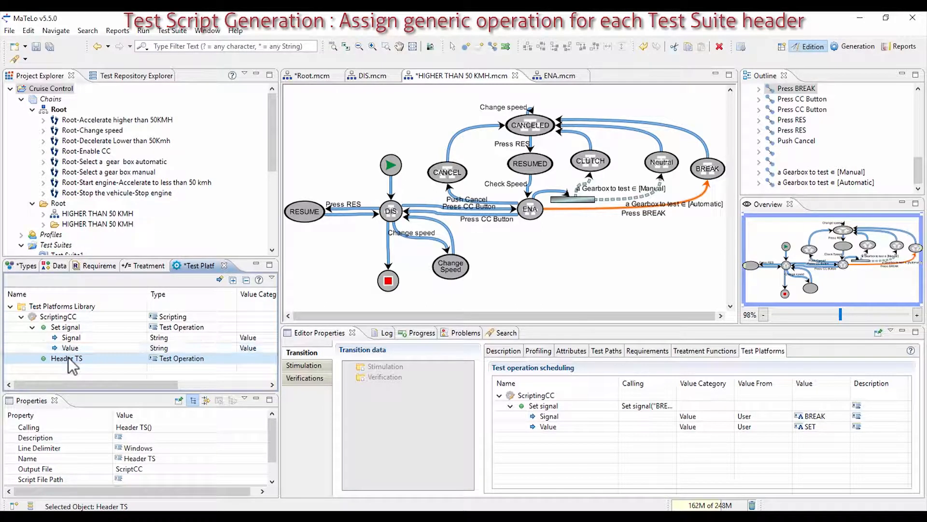
Step: Set the Header TS operation's script file path to "header TS.txt" in the Scripting template folder
{"action": "left_click_drag", "start_coordinate": [271, 437], "coordinate": [272, 449]}
{"action": "left_click", "coordinate": [240, 459]}
{"action": "left_click", "coordinate": [260, 458]}
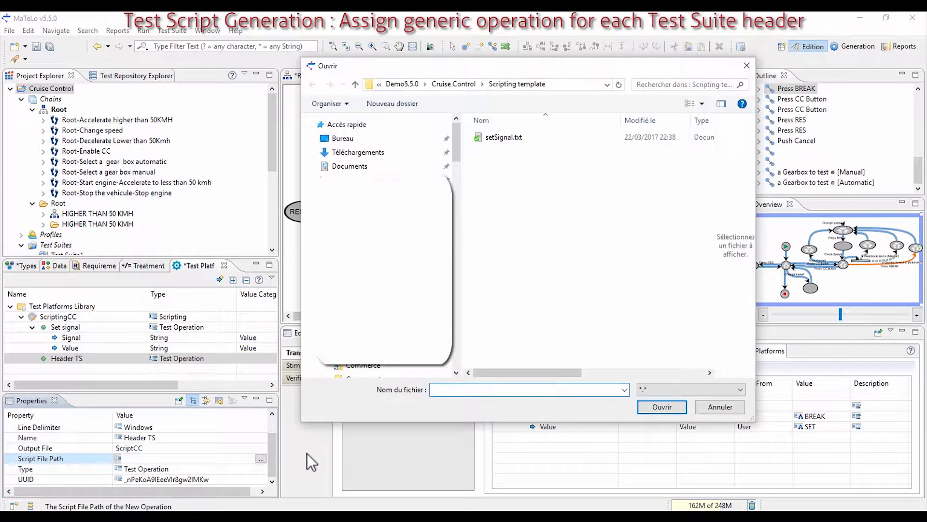
{"action": "type", "text": "header TS.txt"}
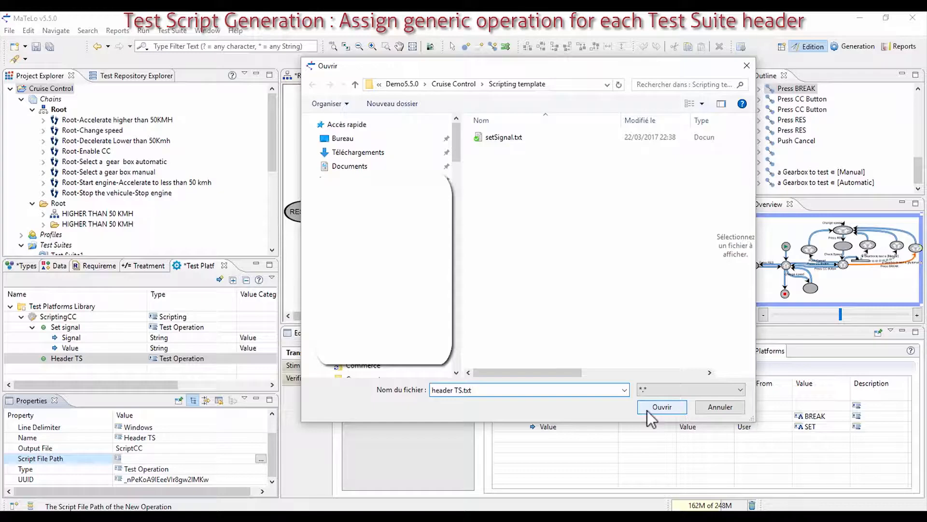
{"action": "left_click", "coordinate": [671, 408]}
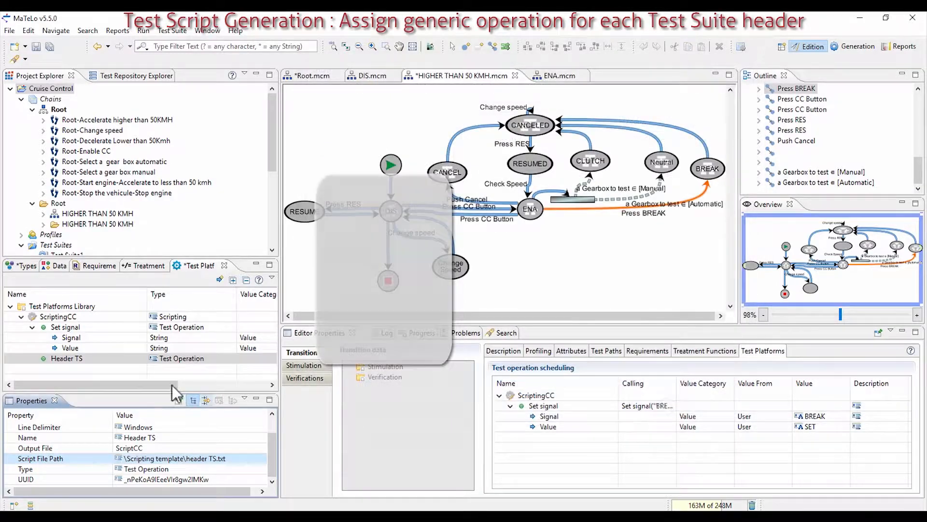
Step: Edit the Header TS script to contain "TEST SUITE : $TestSuite.Name" between dashed lines enclosed in angle brackets, and save all files
{"action": "right_click", "coordinate": [106, 357]}
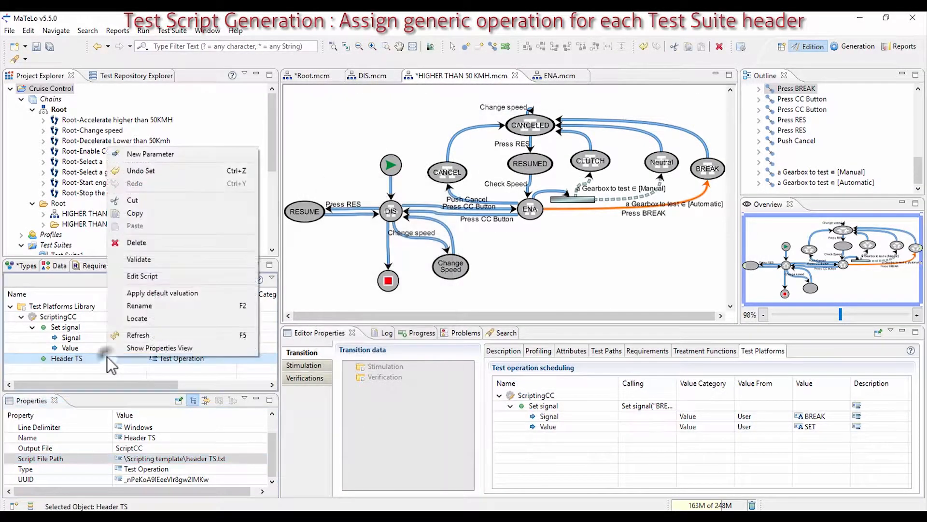
{"action": "left_click", "coordinate": [163, 275]}
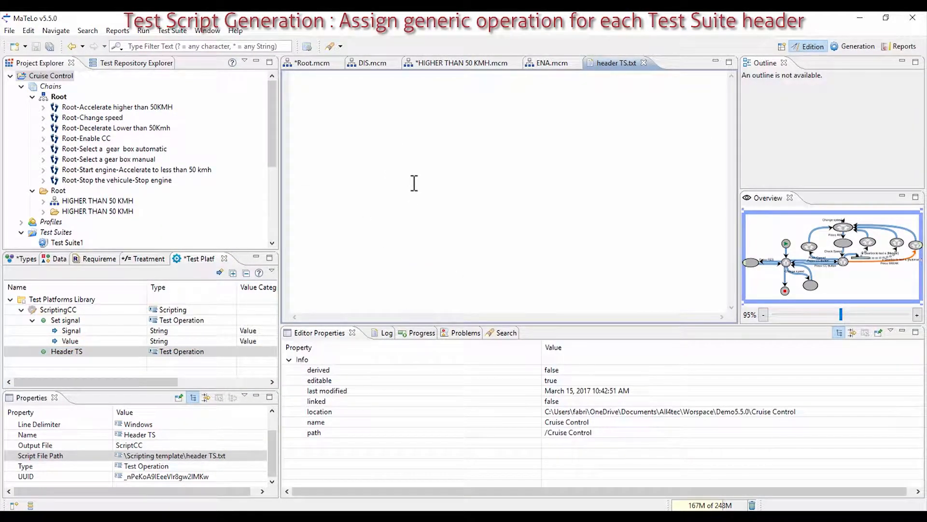
{"action": "type", "text": "<-------------T"}
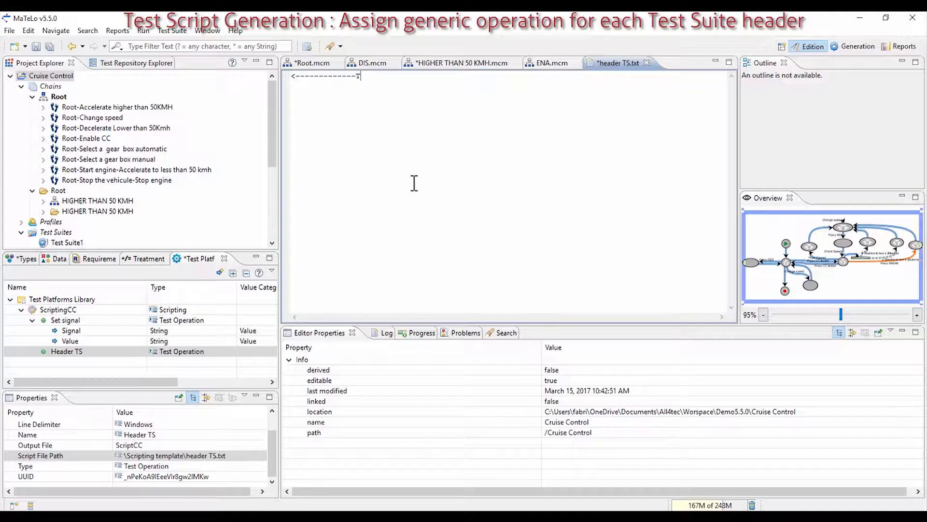
{"action": "type", "text": "UITE :"}
{"action": "key", "text": "ctrl+space"}
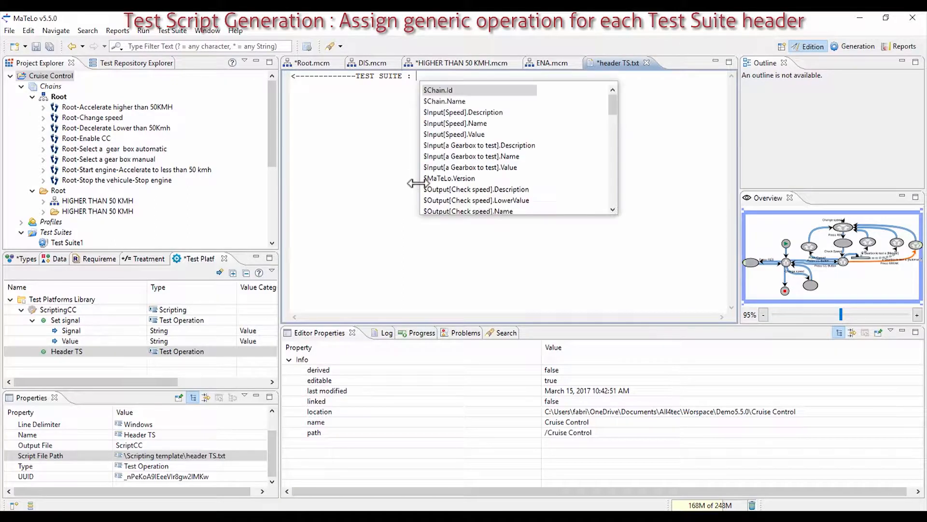
{"action": "scroll", "coordinate": [500, 170], "scroll_direction": "down", "scroll_amount": 10}
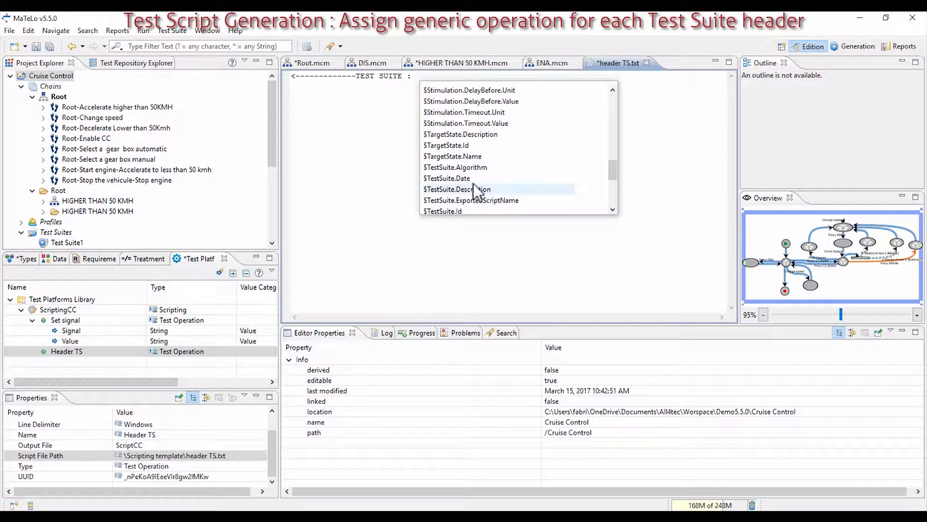
{"action": "scroll", "coordinate": [473, 170], "scroll_direction": "down", "scroll_amount": 2}
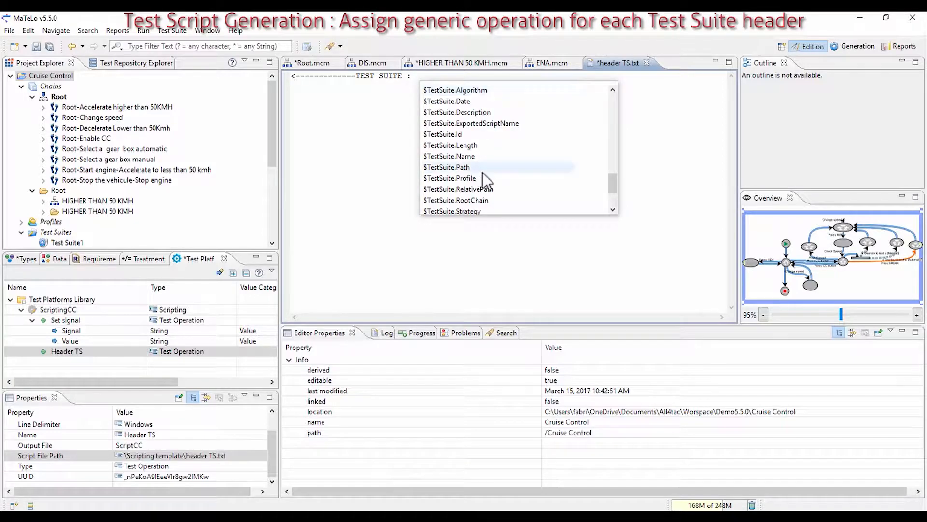
{"action": "double_click", "coordinate": [476, 156]}
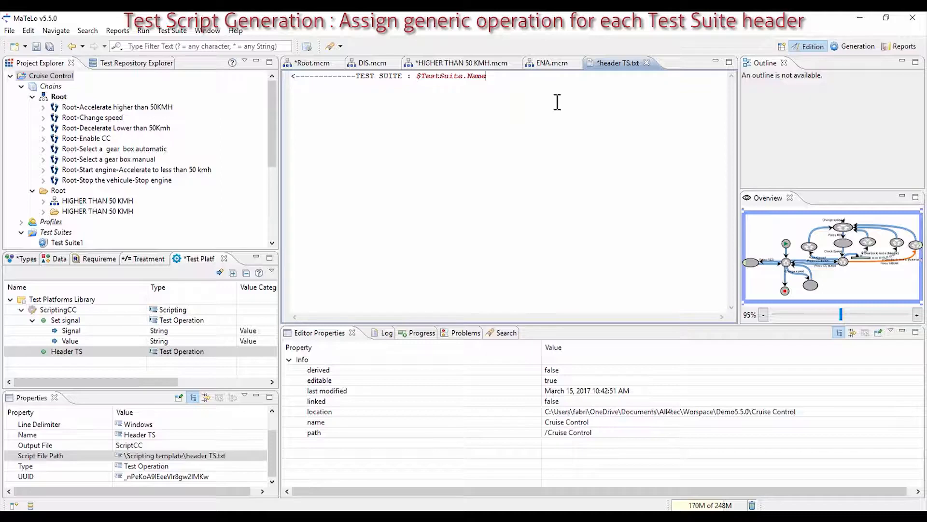
{"action": "type", "text": "------------------->"}
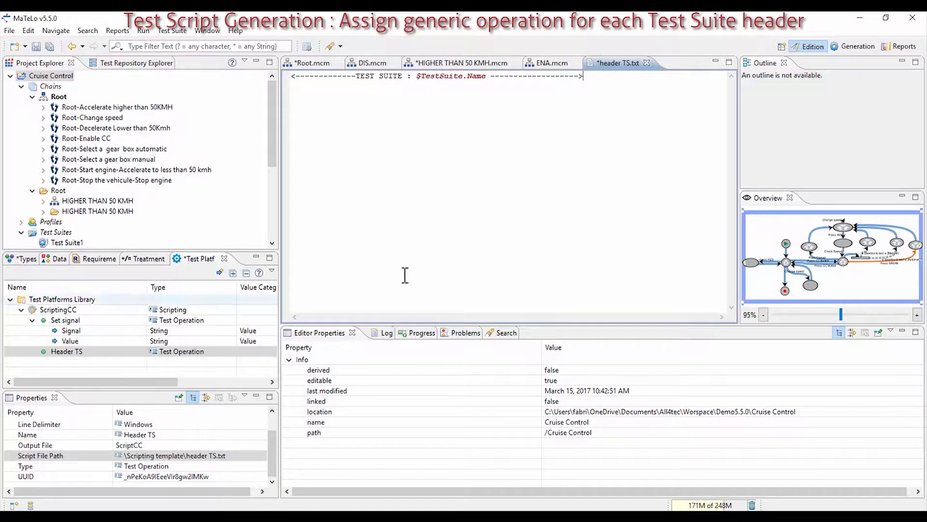
{"action": "left_click", "coordinate": [48, 46]}
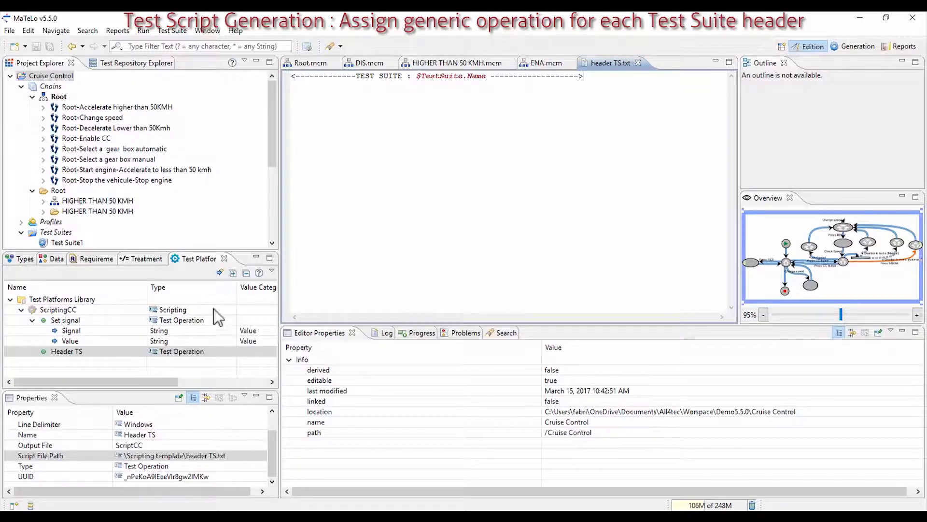
Step: Show the Test Platforms Configuration view beside the script editor and widen its Location column
{"action": "left_click", "coordinate": [58, 312]}
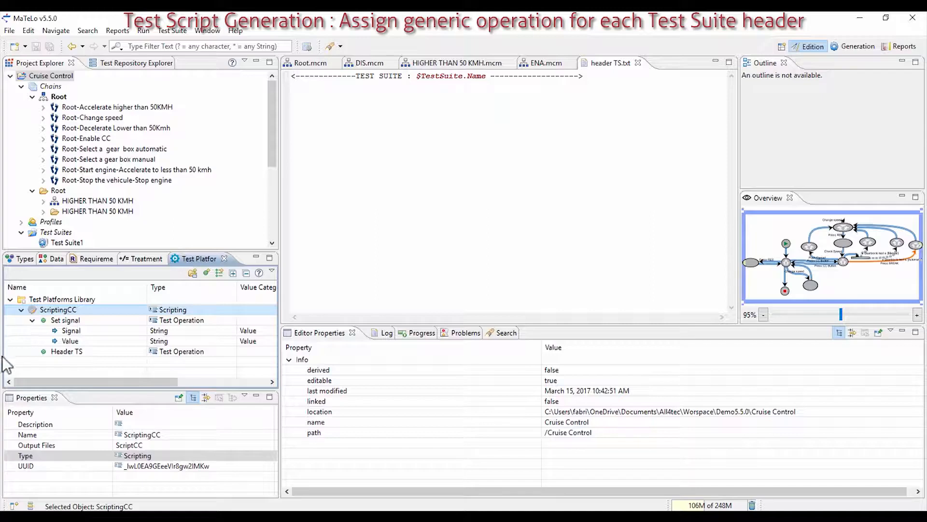
{"action": "left_click", "coordinate": [13, 505]}
{"action": "left_click", "coordinate": [31, 503]}
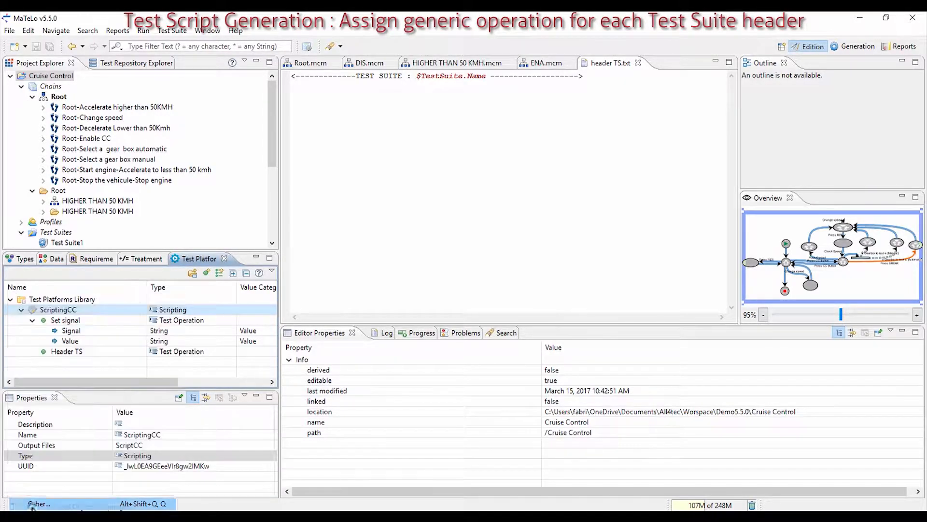
{"action": "double_click", "coordinate": [459, 225]}
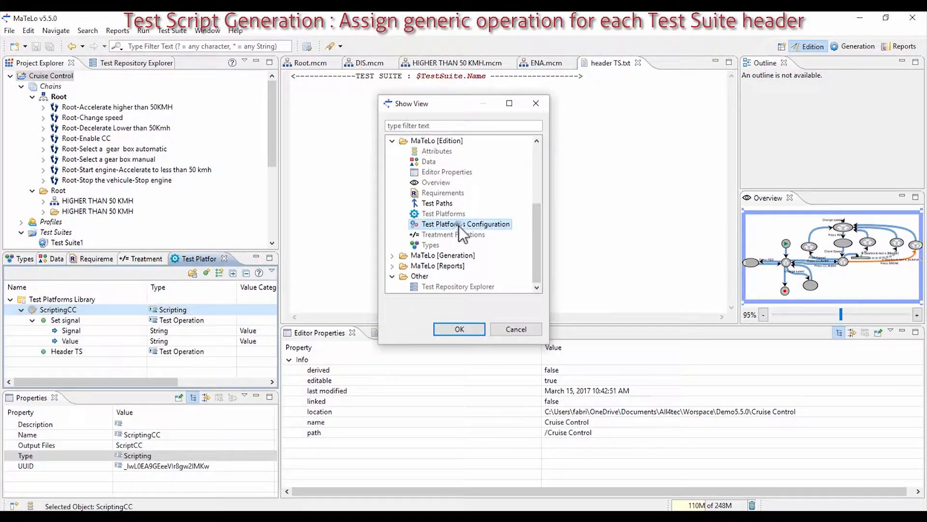
{"action": "left_click_drag", "start_coordinate": [63, 63], "coordinate": [560, 189]}
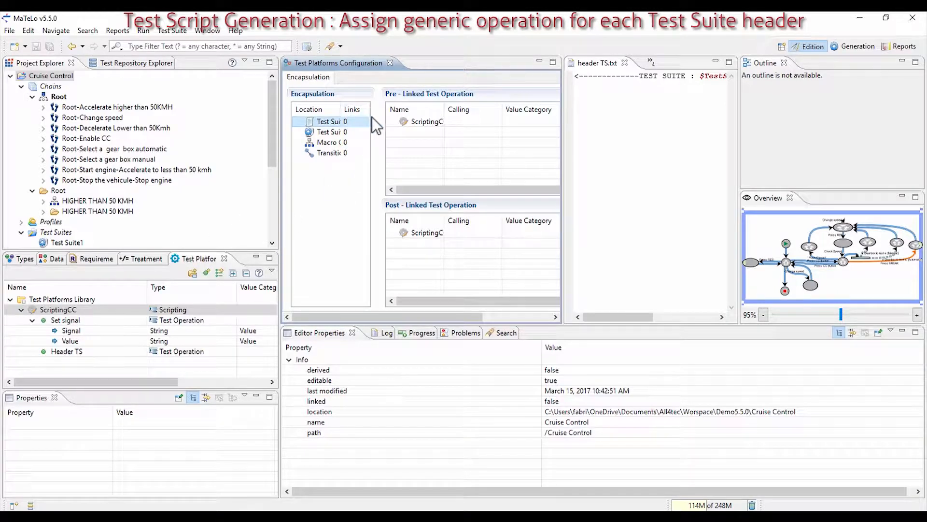
{"action": "left_click_drag", "start_coordinate": [376, 121], "coordinate": [400, 122]}
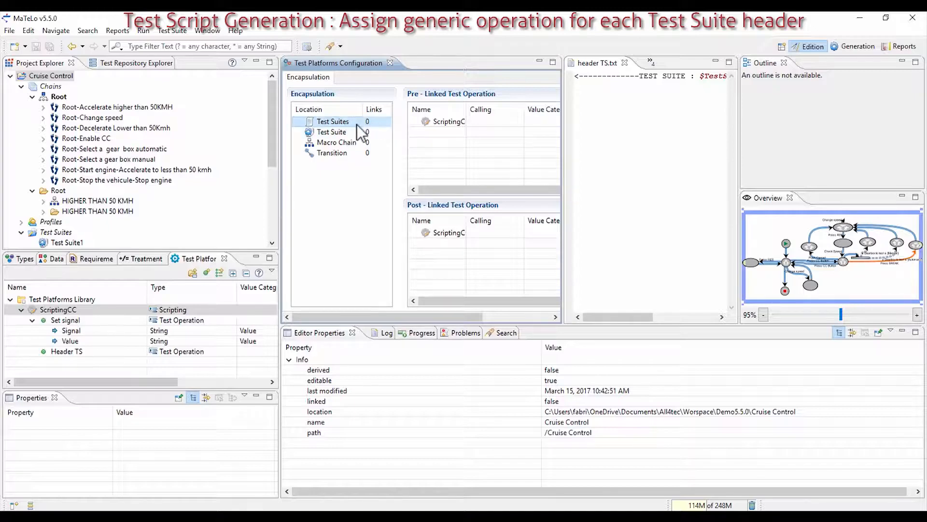
Step: Link the Header TS operation as a pre-linked ScriptingCC test operation for the Test Suite location
{"action": "left_click", "coordinate": [322, 132]}
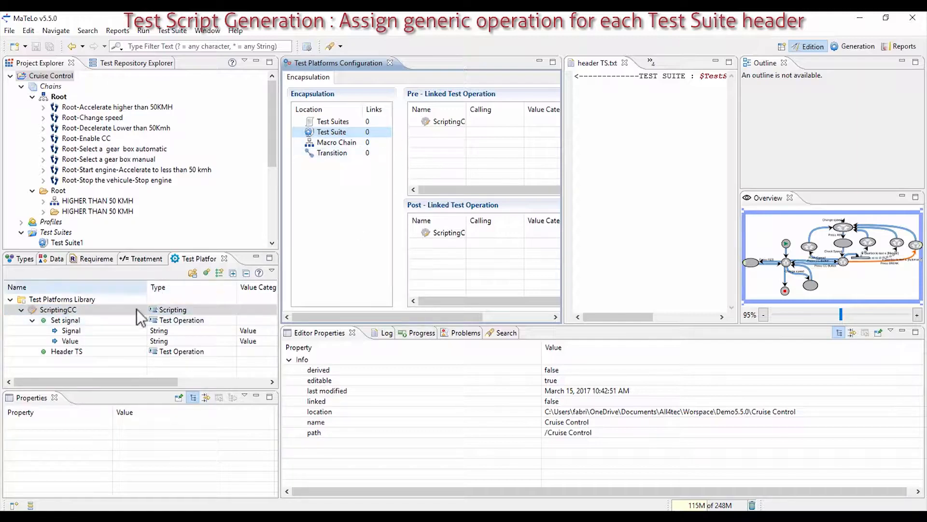
{"action": "left_click", "coordinate": [64, 351]}
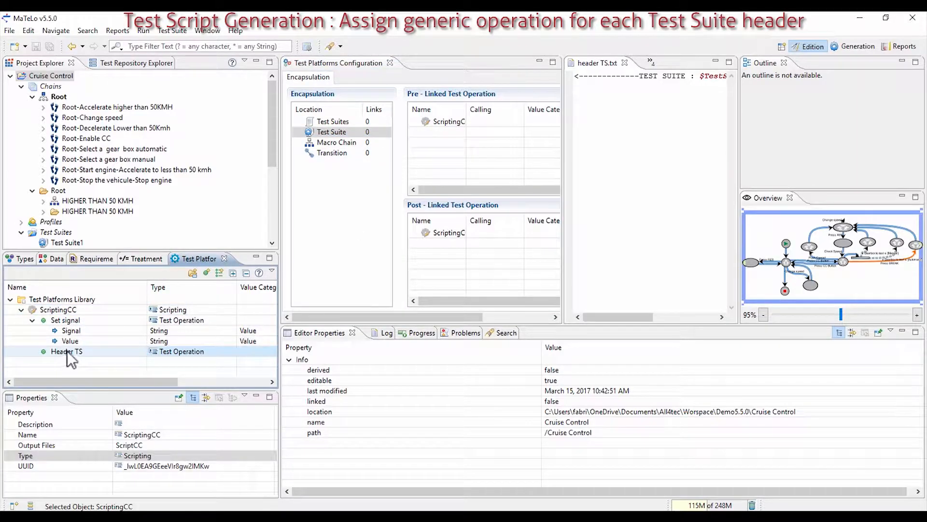
{"action": "left_click_drag", "start_coordinate": [68, 351], "coordinate": [443, 126]}
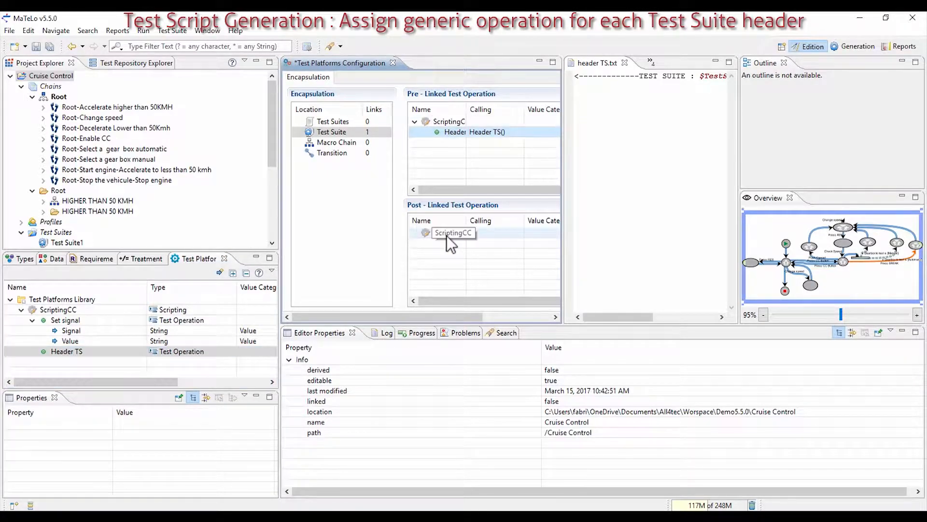
Step: Add a new operation named "Comment" to the ScriptingCC test platform
{"action": "left_click", "coordinate": [60, 309]}
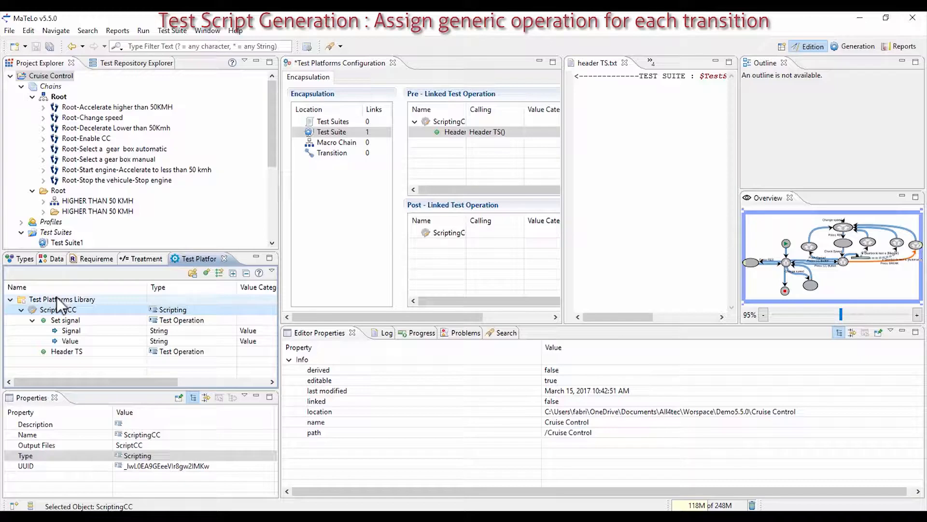
{"action": "right_click", "coordinate": [56, 297]}
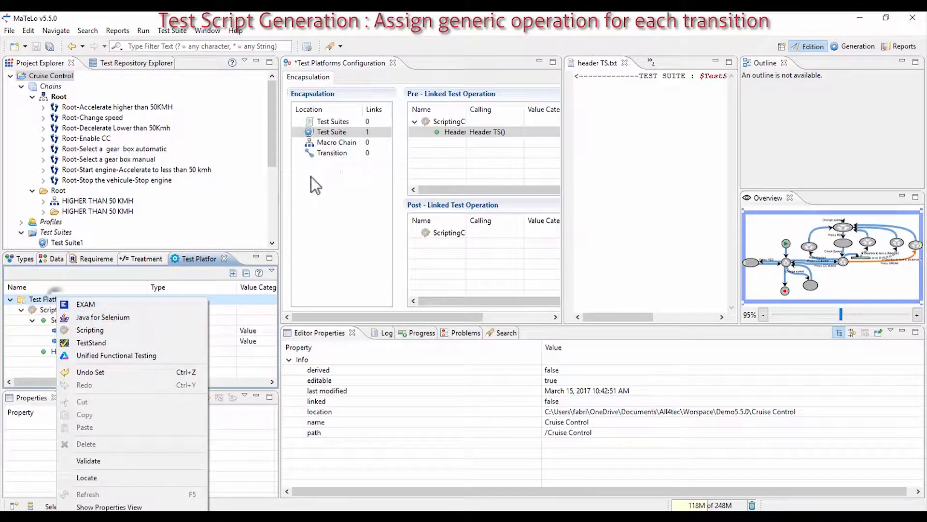
{"action": "left_click", "coordinate": [45, 311]}
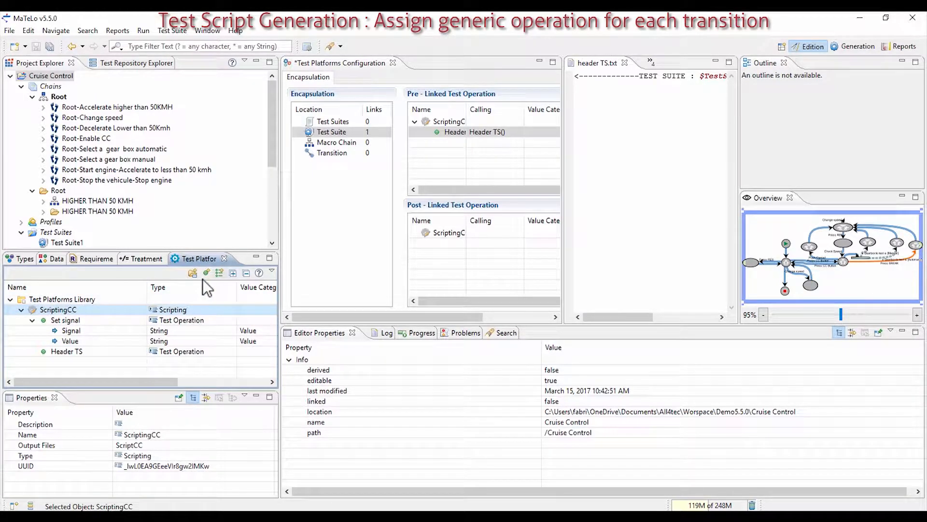
{"action": "left_click", "coordinate": [203, 274]}
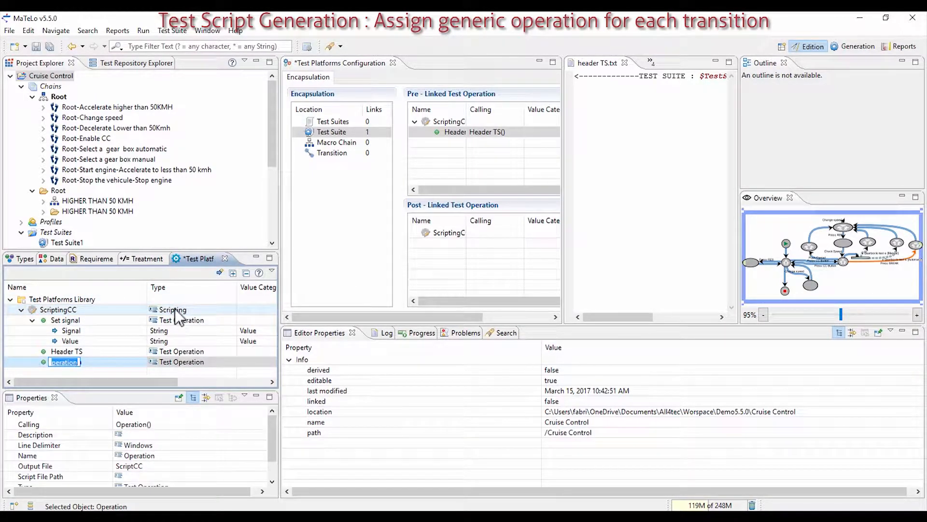
{"action": "type", "text": "Comment"}
{"action": "key", "text": "Return"}
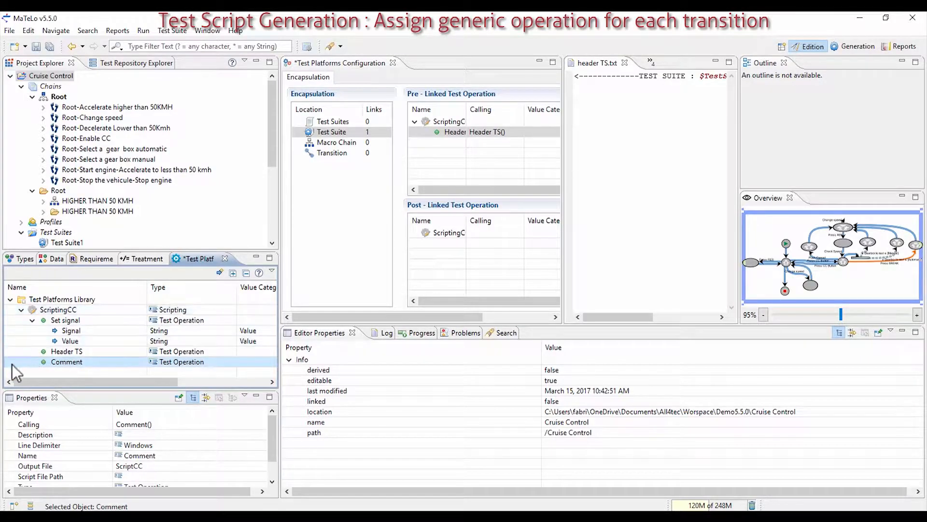
Step: Set the Comment operation's script file path to "comment.txt" in the Scripting template folder
{"action": "right_click", "coordinate": [77, 363]}
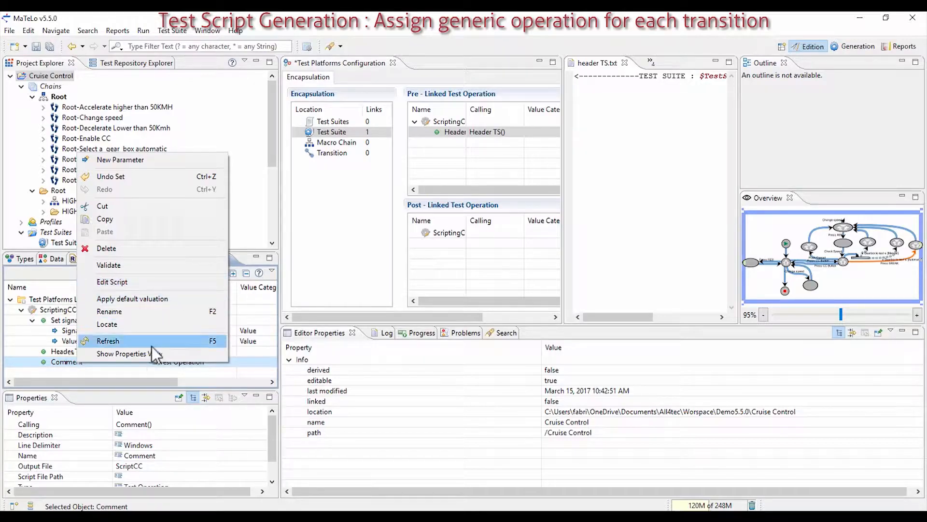
{"action": "left_click", "coordinate": [193, 477]}
{"action": "left_click", "coordinate": [261, 476]}
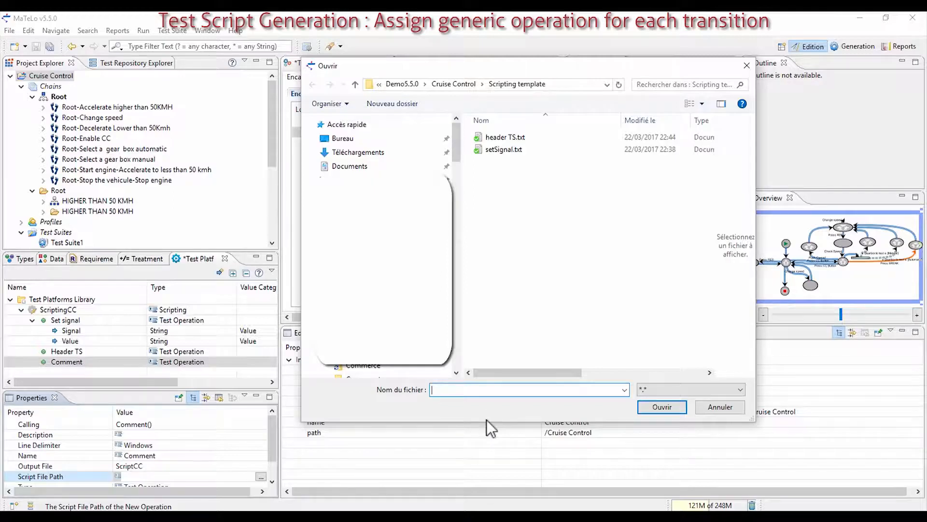
{"action": "type", "text": "comment.txt"}
{"action": "left_click", "coordinate": [653, 408]}
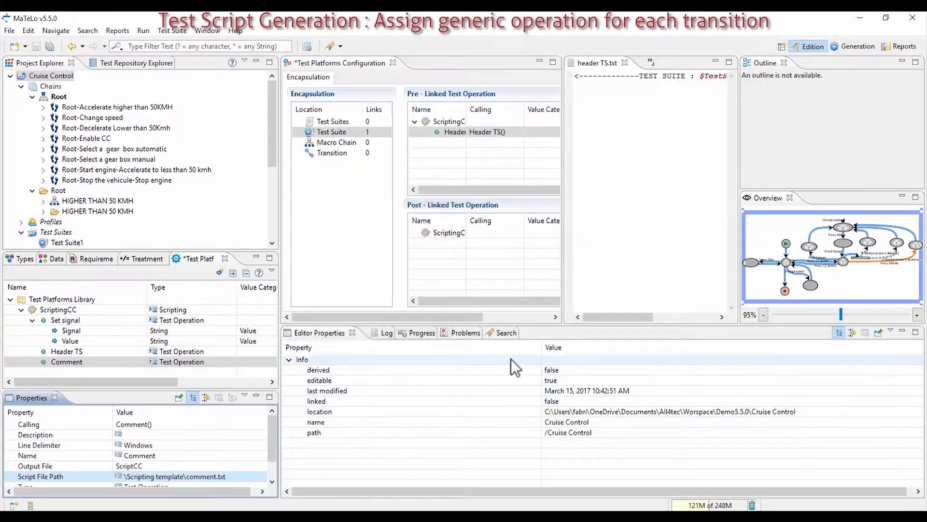
Step: Open the Comment operation's script and write "---Step n°" followed by the $Step.Number variable
{"action": "right_click", "coordinate": [89, 360]}
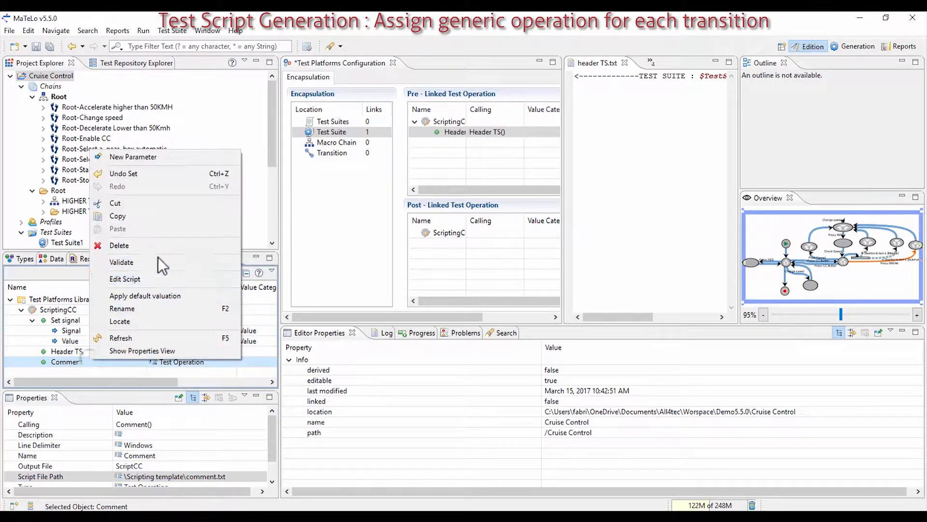
{"action": "left_click", "coordinate": [149, 279]}
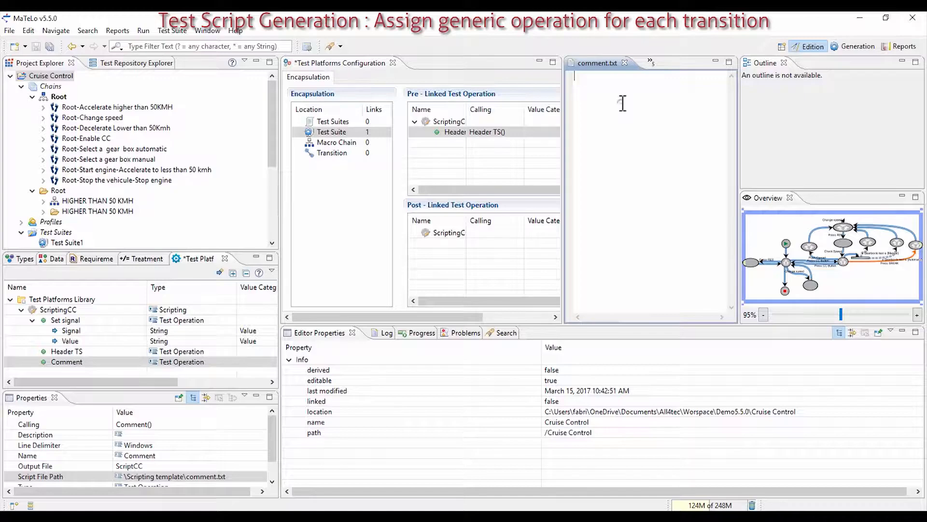
{"action": "type", "text": "---"}
{"action": "type", "text": "Tran"}
{"action": "type", "text": "s"}
{"action": "key", "text": "BackSpace"}
{"action": "key", "text": "BackSpace"}
{"action": "key", "text": "BackSpace"}
{"action": "key", "text": "BackSpace"}
{"action": "type", "text": "Step n°"}
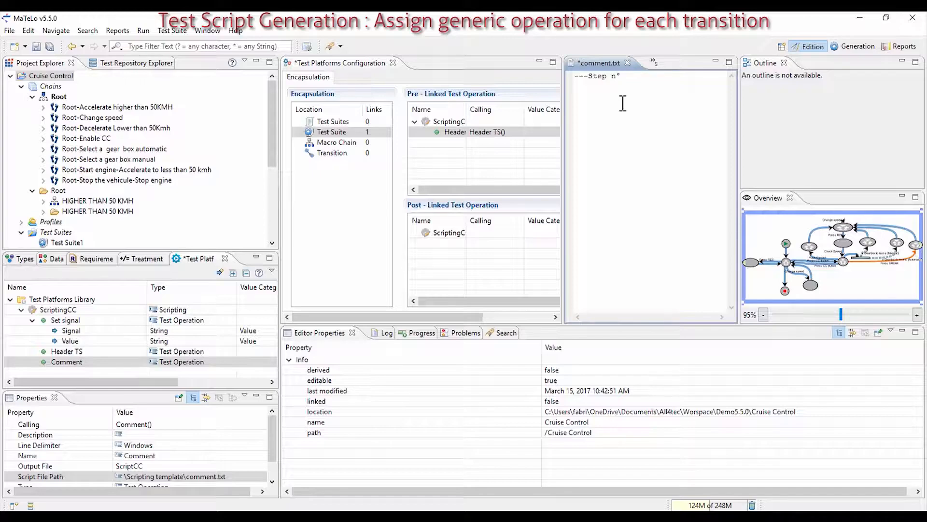
{"action": "key", "text": "ctrl+space"}
{"action": "left_click_drag", "start_coordinate": [815, 106], "coordinate": [819, 162]}
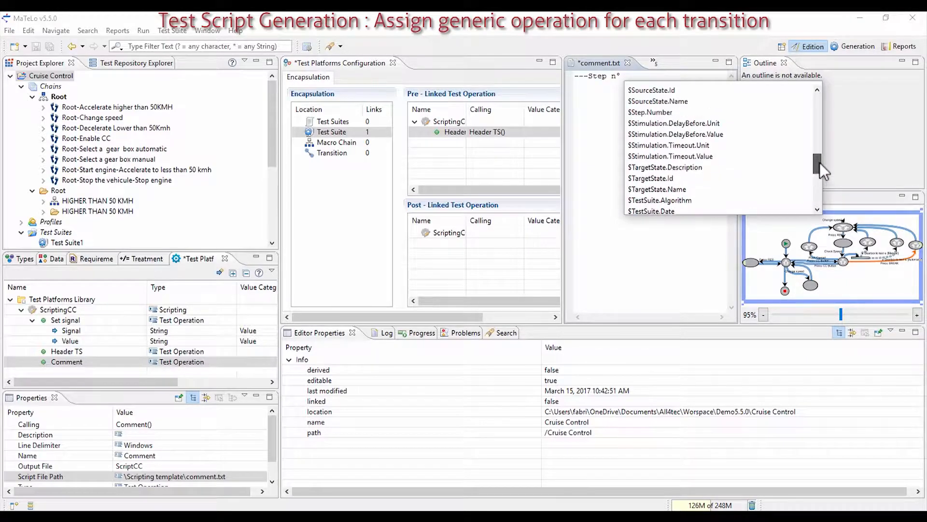
{"action": "double_click", "coordinate": [656, 112]}
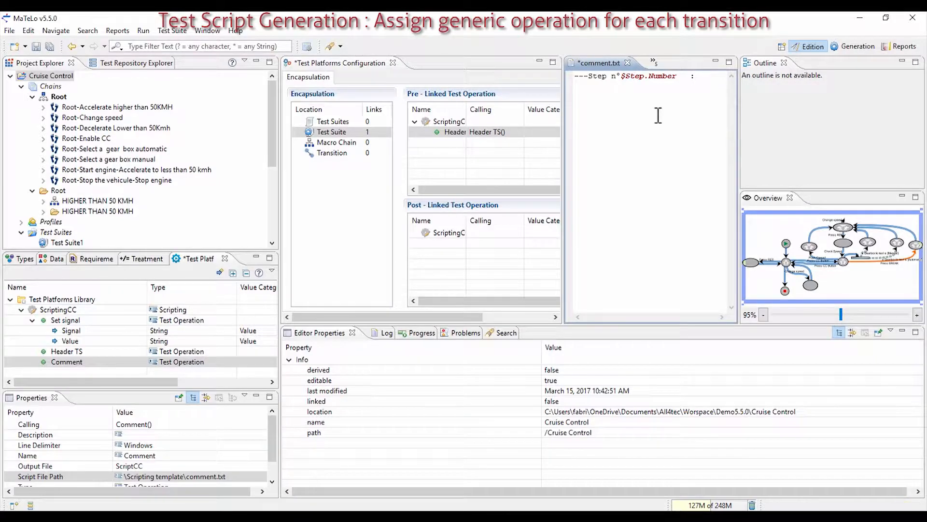
Step: Append the $Transition.Name variable after the colon in comment.txt, ending the line with a row of dashes
{"action": "key", "text": "ctrl+space"}
{"action": "left_click_drag", "start_coordinate": [901, 103], "coordinate": [902, 195]}
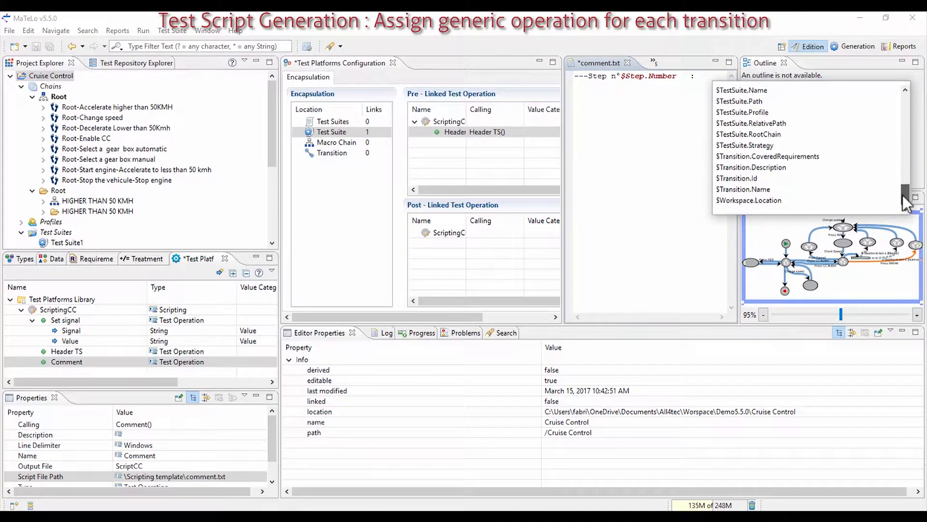
{"action": "double_click", "coordinate": [767, 191]}
{"action": "type", "text": "------>"}
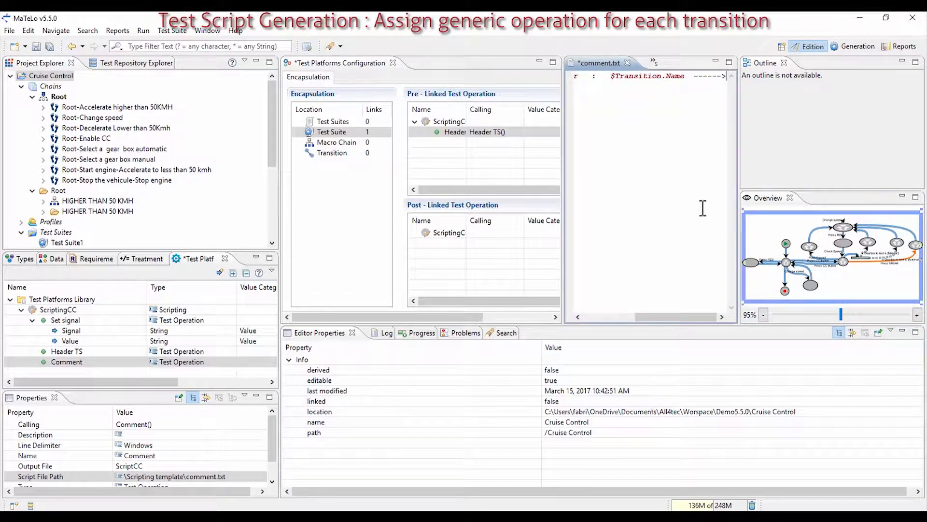
{"action": "left_click_drag", "start_coordinate": [682, 316], "coordinate": [720, 318]}
{"action": "left_click_drag", "start_coordinate": [718, 78], "coordinate": [734, 76]}
{"action": "key", "text": "BackSpace"}
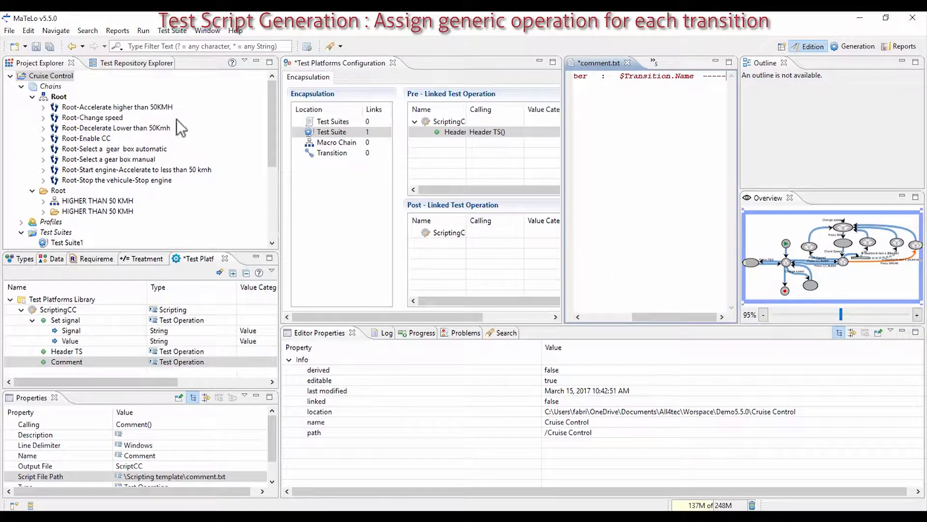
Step: Save all changes and link the Comment operation as a pre-linked ScriptingCC test operation for the Transition location
{"action": "left_click", "coordinate": [50, 46]}
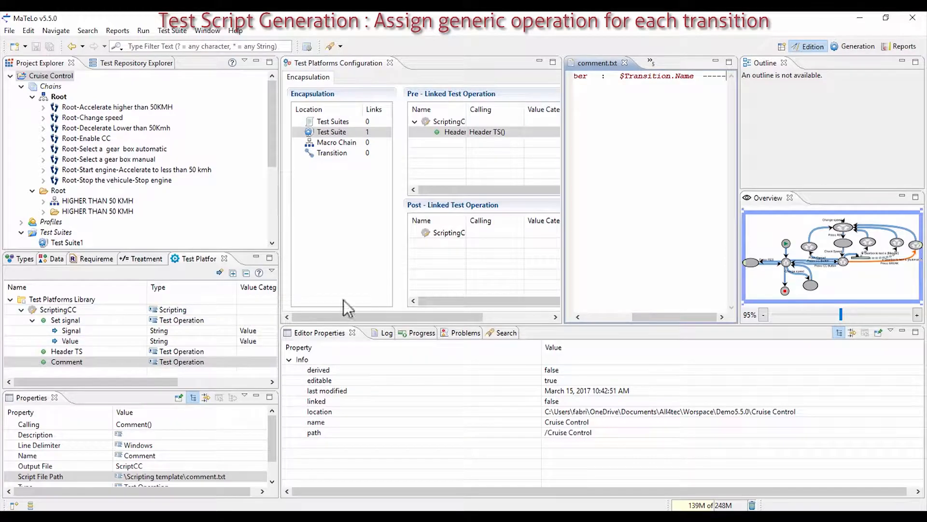
{"action": "left_click", "coordinate": [329, 153]}
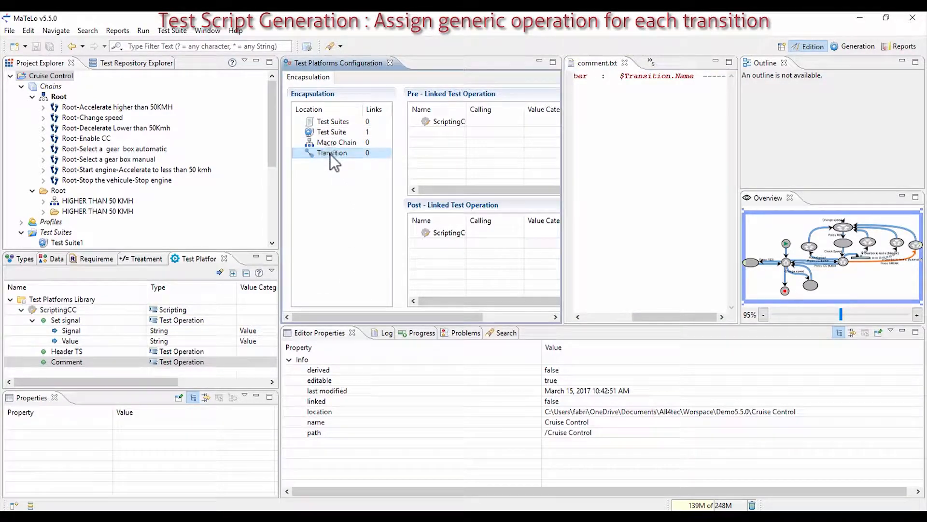
{"action": "left_click_drag", "start_coordinate": [74, 362], "coordinate": [469, 141]}
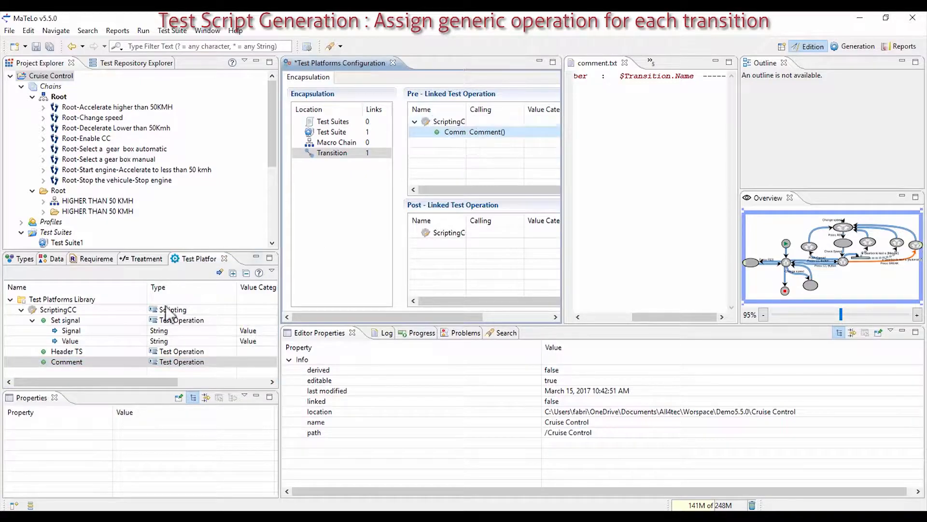
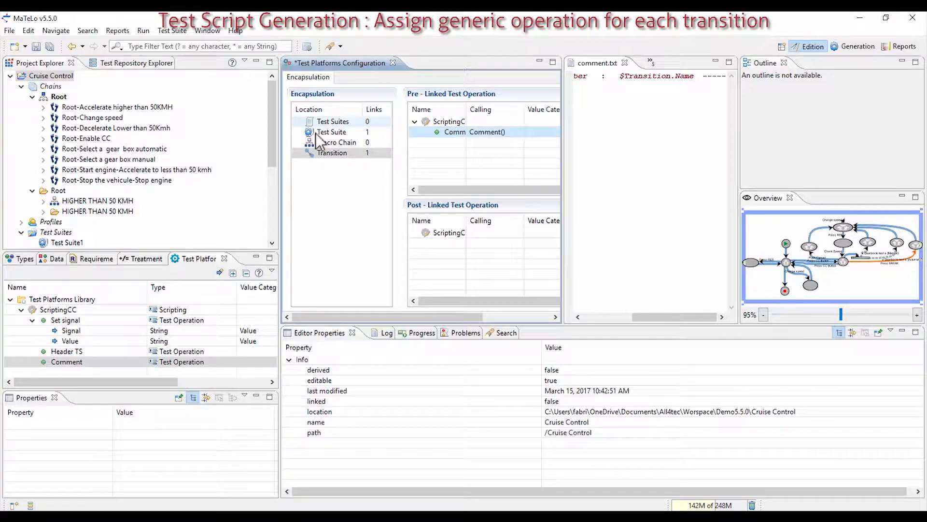
Step: Add a new operation named "Header TSs" to the ScriptingCC test platform
{"action": "left_click", "coordinate": [68, 312]}
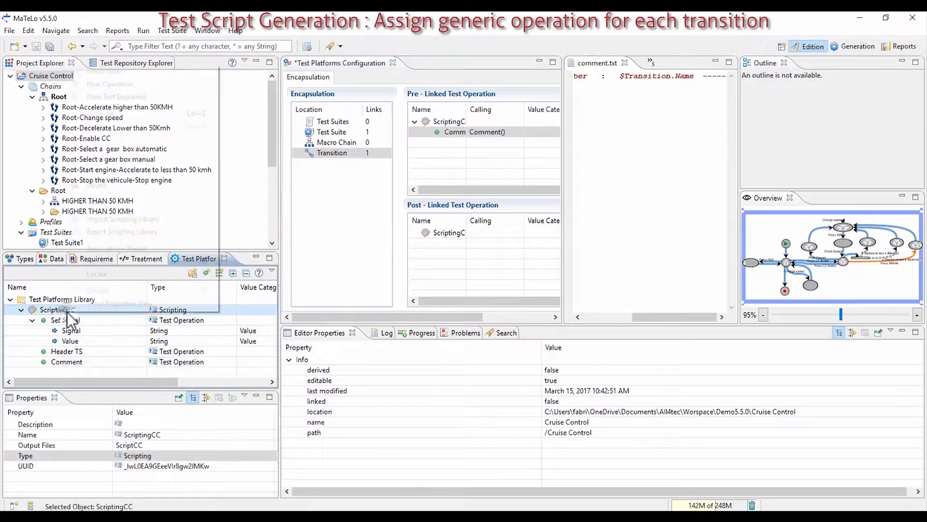
{"action": "right_click", "coordinate": [68, 313]}
{"action": "left_click", "coordinate": [105, 89]}
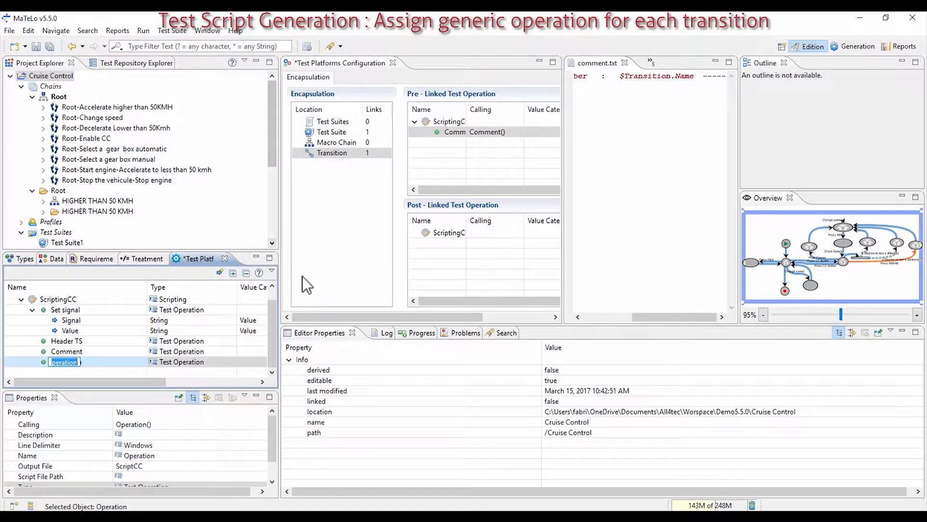
{"action": "type", "text": "Header"}
{"action": "type", "text": " En"}
{"action": "key", "text": "BackSpace"}
{"action": "type", "text": "TSS"}
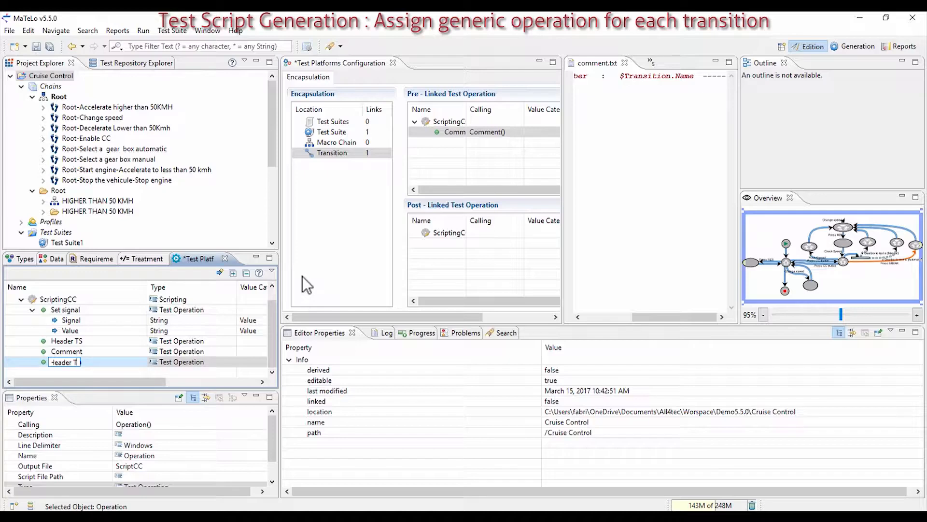
{"action": "key", "text": "BackSpace"}
{"action": "type", "text": "s"}
{"action": "key", "text": "Return"}
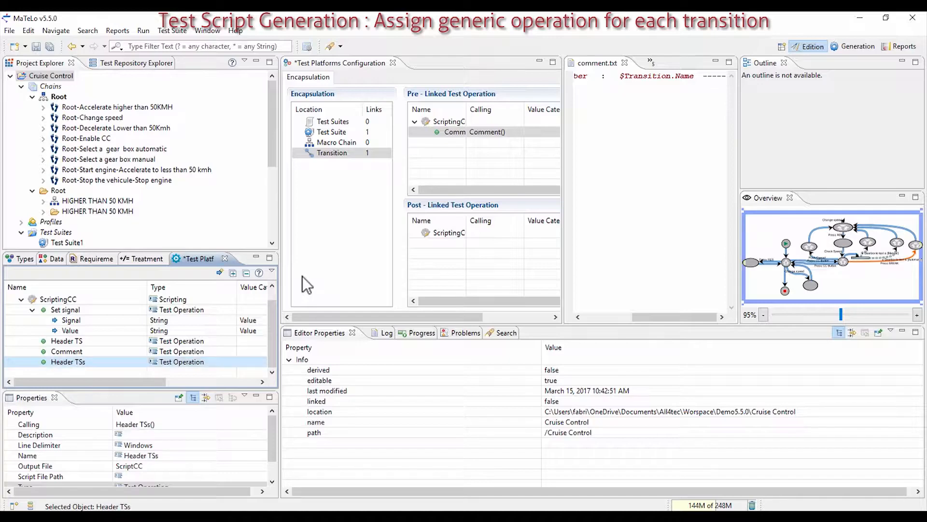
Step: Set the Header TSs operation's script file path to "headerTSs.txt" in the Scripting template folder
{"action": "left_click_drag", "start_coordinate": [273, 433], "coordinate": [270, 453]}
{"action": "left_click", "coordinate": [231, 455]}
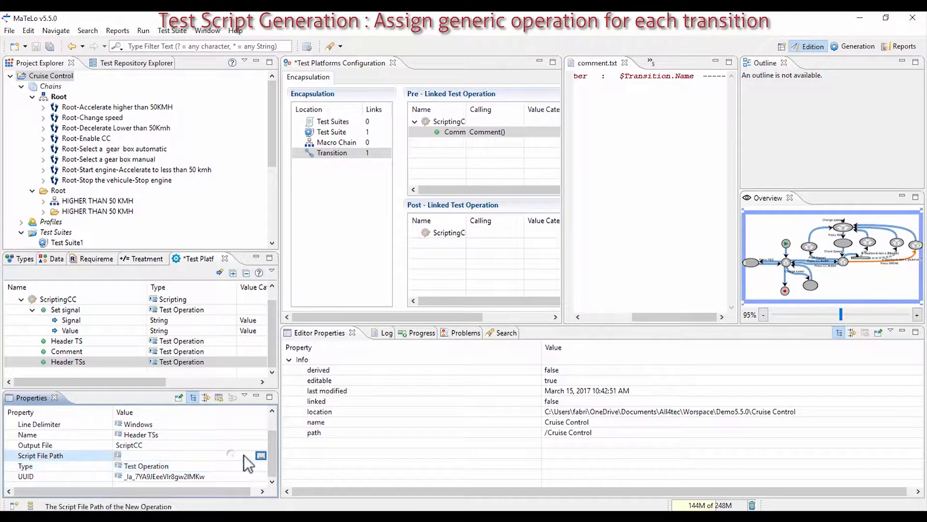
{"action": "left_click", "coordinate": [261, 455]}
{"action": "type", "text": "headerTSs"}
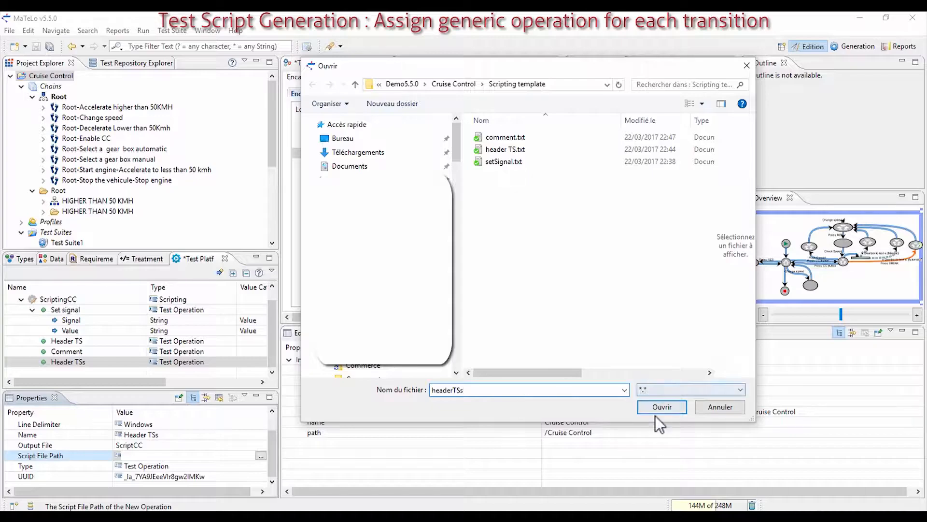
{"action": "type", "text": ".txt"}
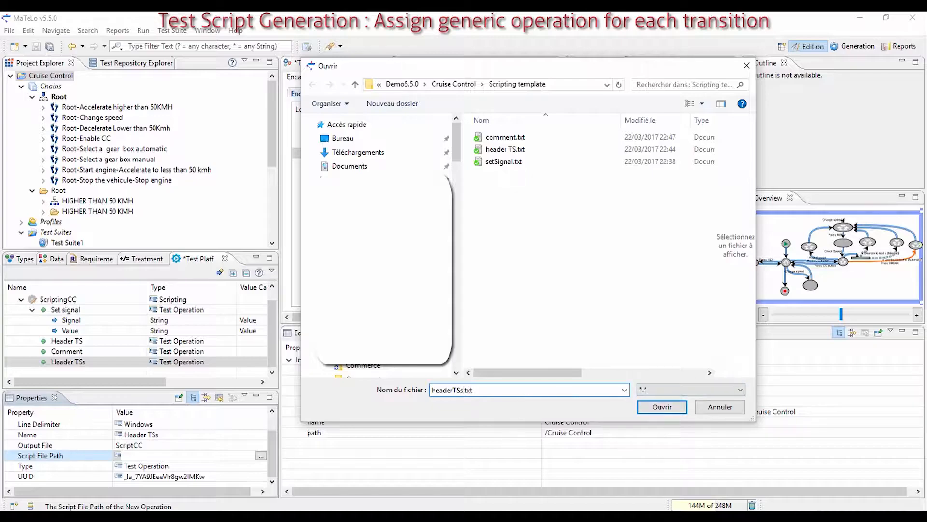
{"action": "left_click", "coordinate": [662, 408]}
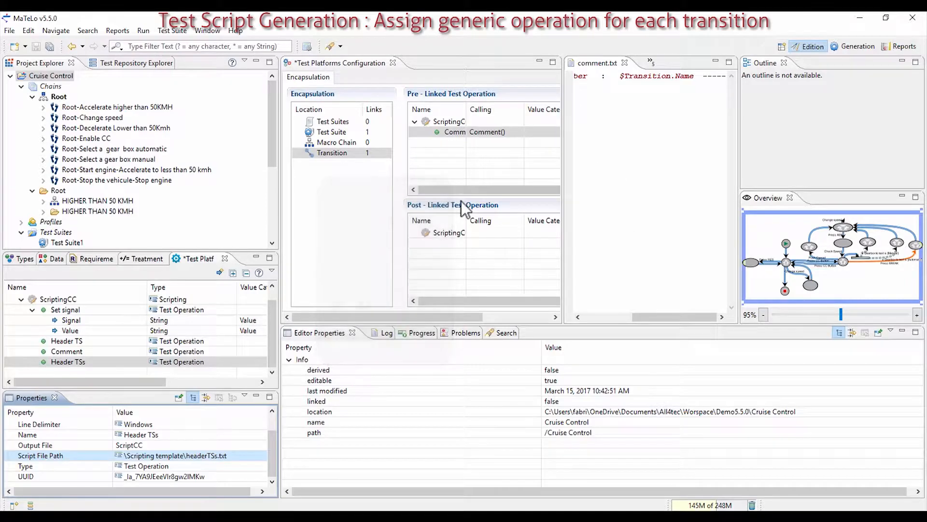
Step: Write "<TestSuites $TestSuite.Profile>" in the Header TSs operation's script and save all changes
{"action": "right_click", "coordinate": [89, 360]}
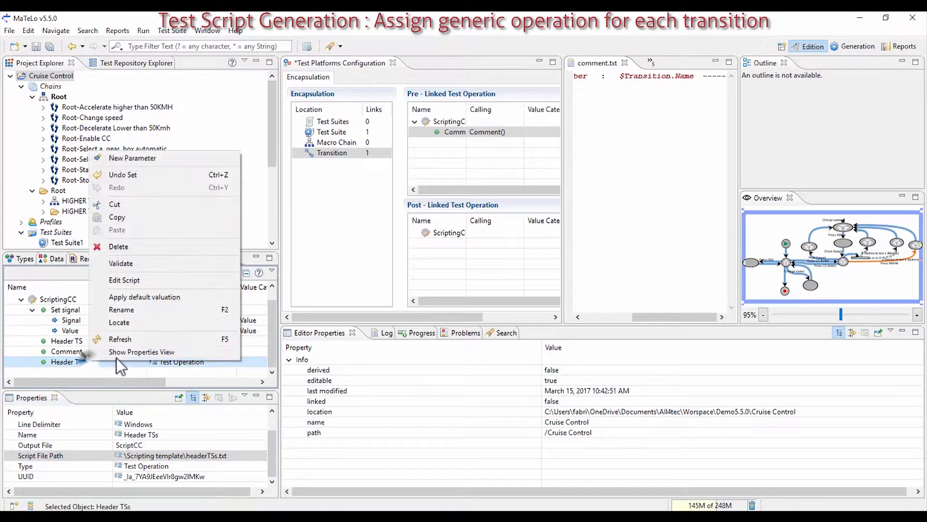
{"action": "left_click", "coordinate": [149, 283]}
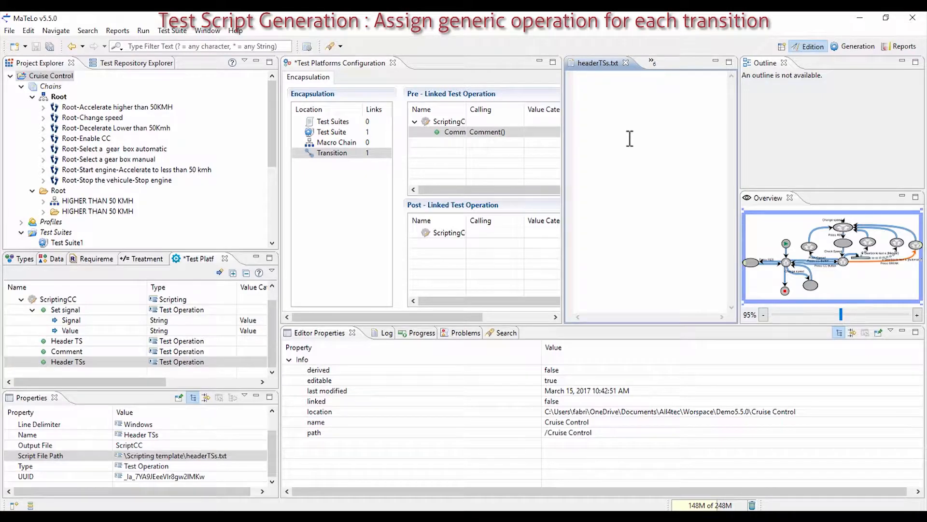
{"action": "type", "text": "<TestSuites"}
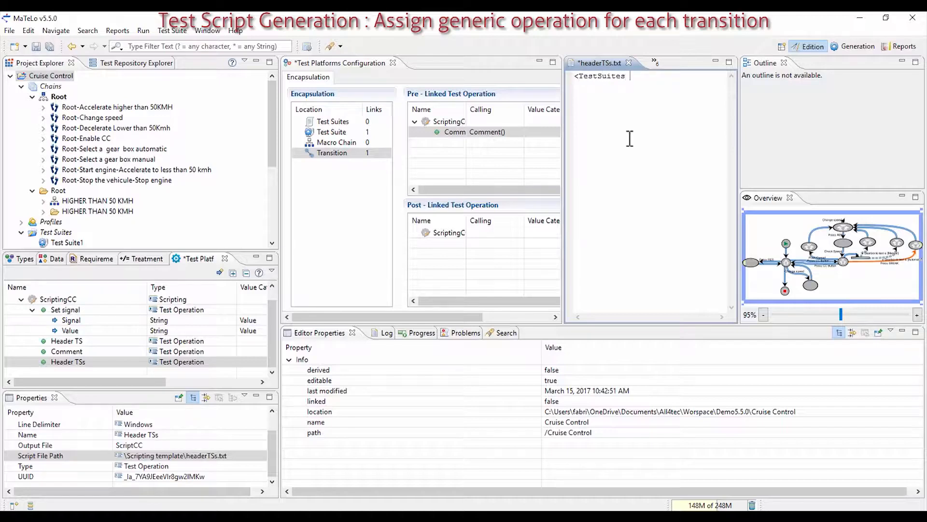
{"action": "key", "text": "ctrl+space"}
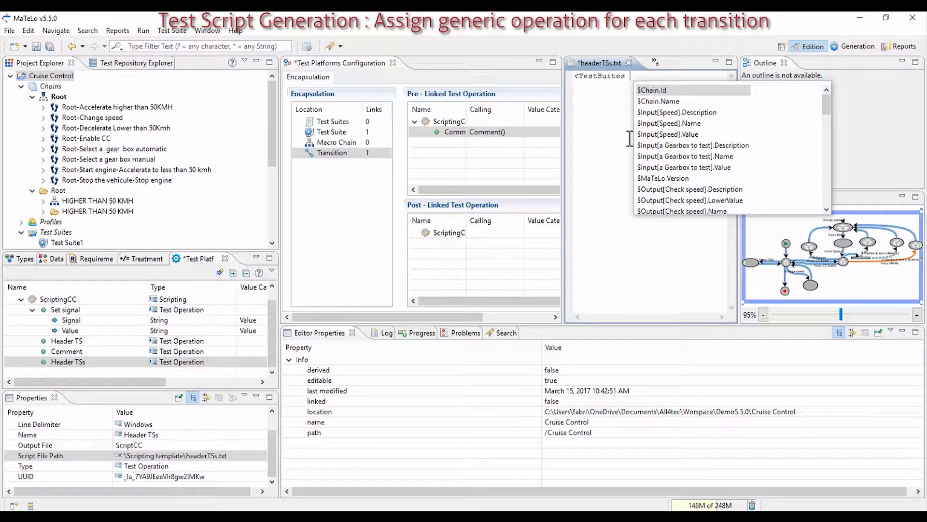
{"action": "scroll", "coordinate": [700, 166], "scroll_direction": "down", "scroll_amount": 10}
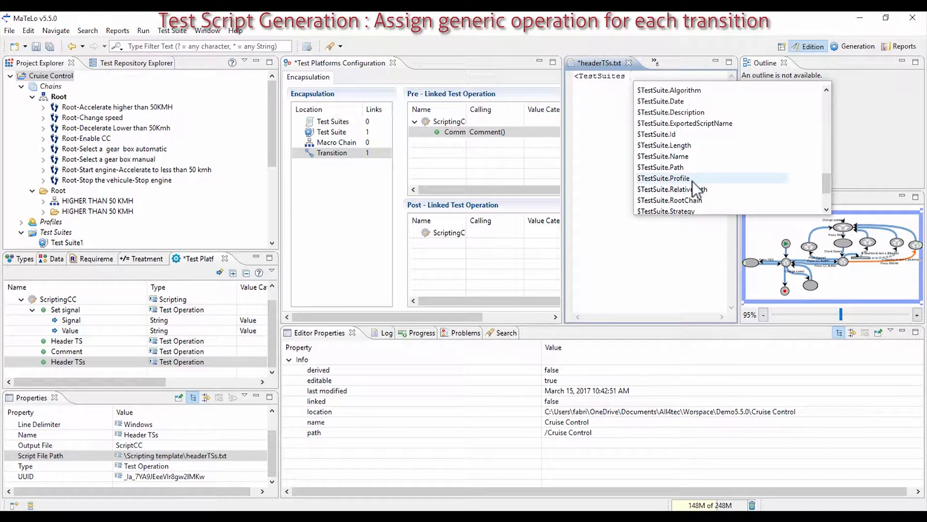
{"action": "double_click", "coordinate": [689, 179]}
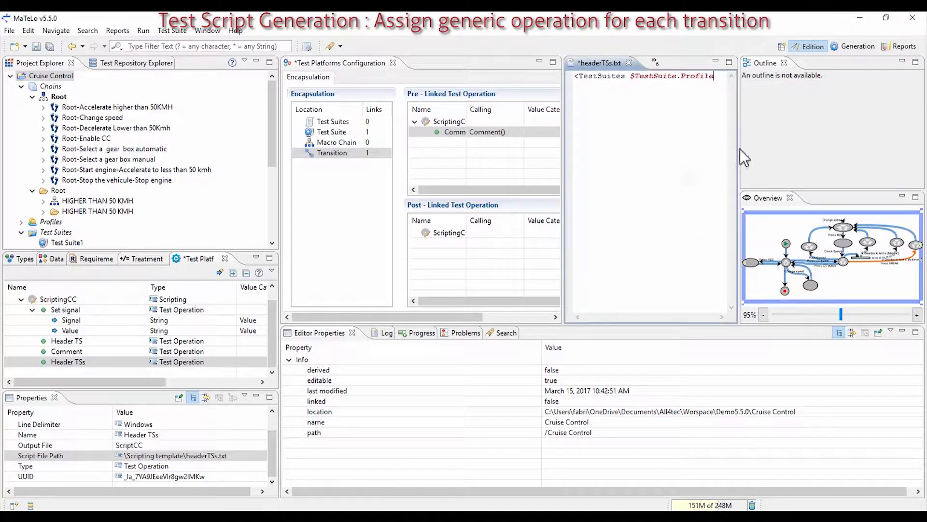
{"action": "left_click", "coordinate": [858, 46]}
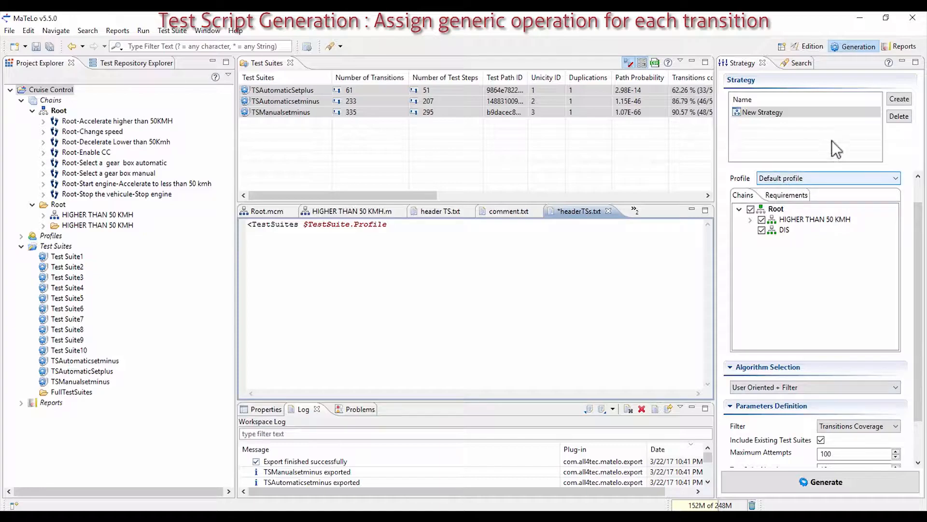
{"action": "left_click", "coordinate": [813, 46]}
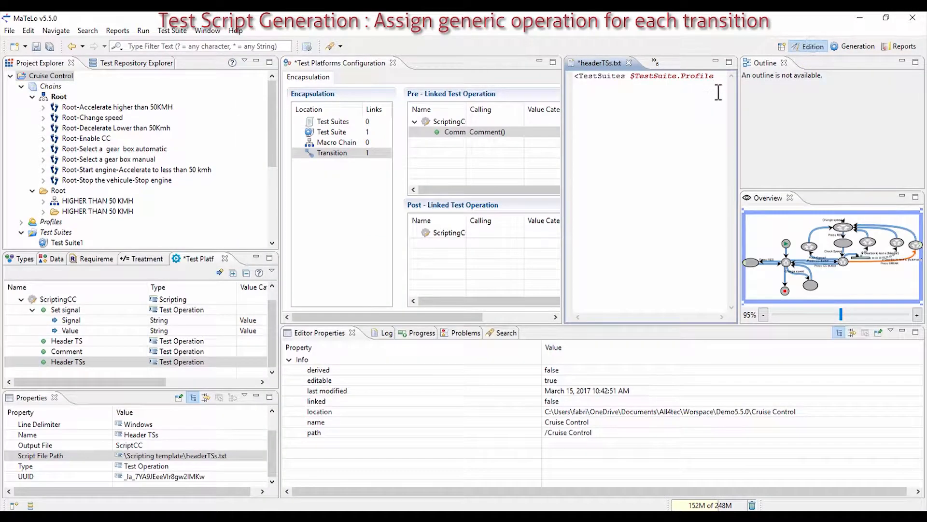
{"action": "type", "text": ">"}
{"action": "left_click", "coordinate": [49, 48]}
Step: Link the Header TSs operation as a pre-linked ScriptingCC test operation for the Test Suites location
{"action": "left_click", "coordinate": [332, 120]}
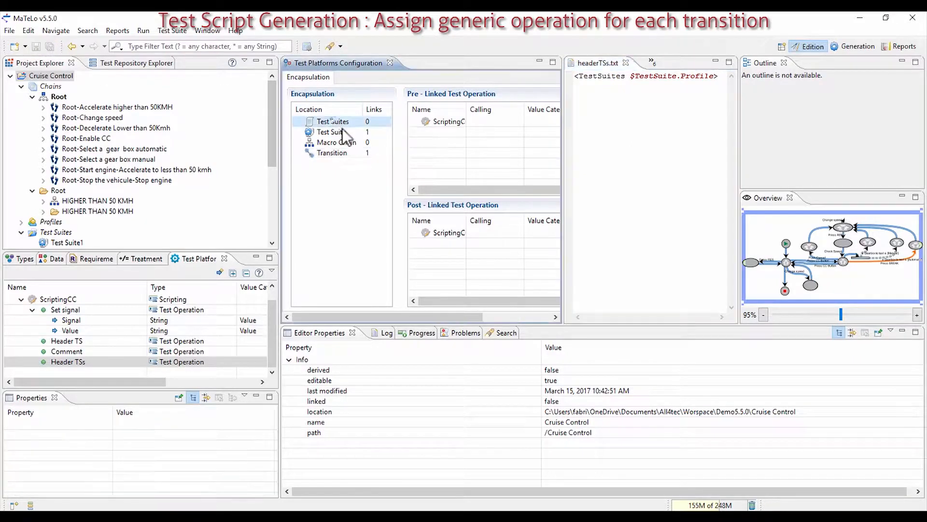
{"action": "left_click", "coordinate": [96, 361]}
{"action": "left_click_drag", "start_coordinate": [96, 361], "coordinate": [442, 130]}
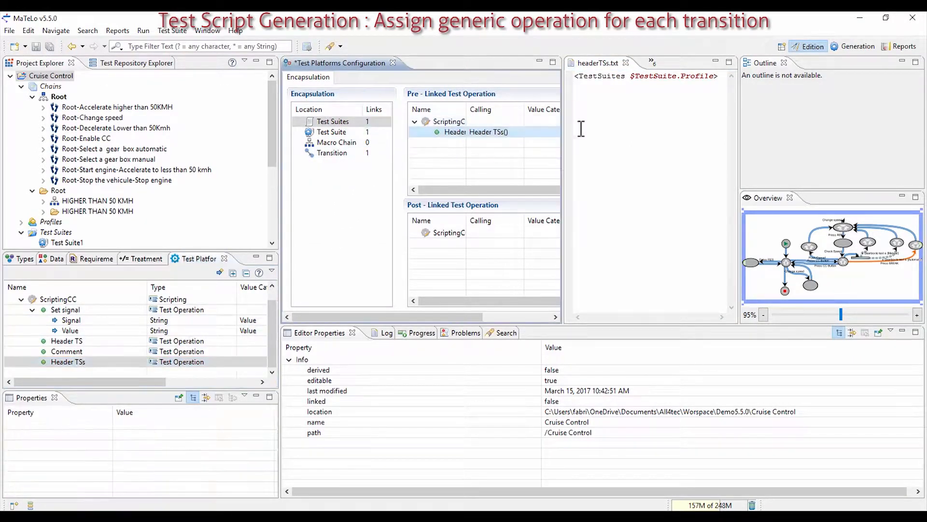
Step: In the Generation perspective, set New Strategy to the User Oriented algorithm with 100 test suites and generate them
{"action": "left_click", "coordinate": [859, 47]}
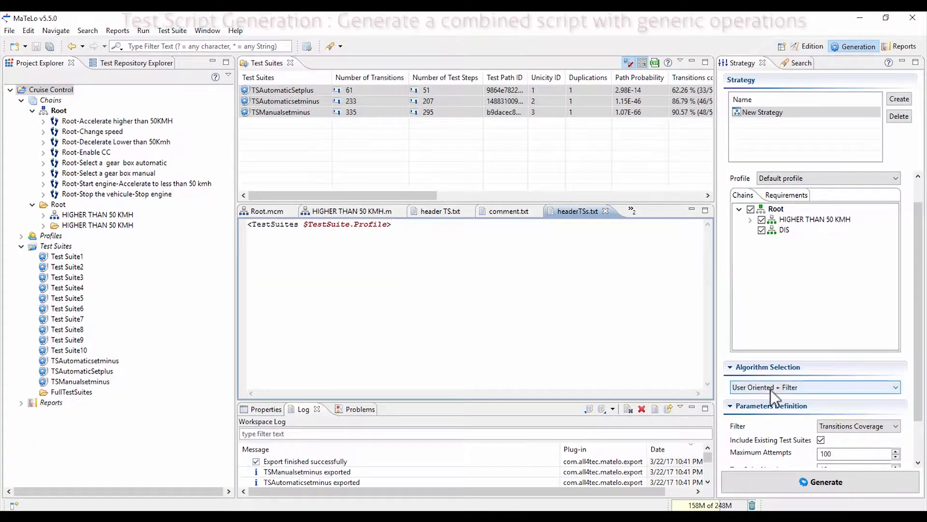
{"action": "scroll", "coordinate": [838, 394], "scroll_direction": "down", "scroll_amount": 2}
{"action": "scroll", "coordinate": [835, 394], "scroll_direction": "up", "scroll_amount": 1}
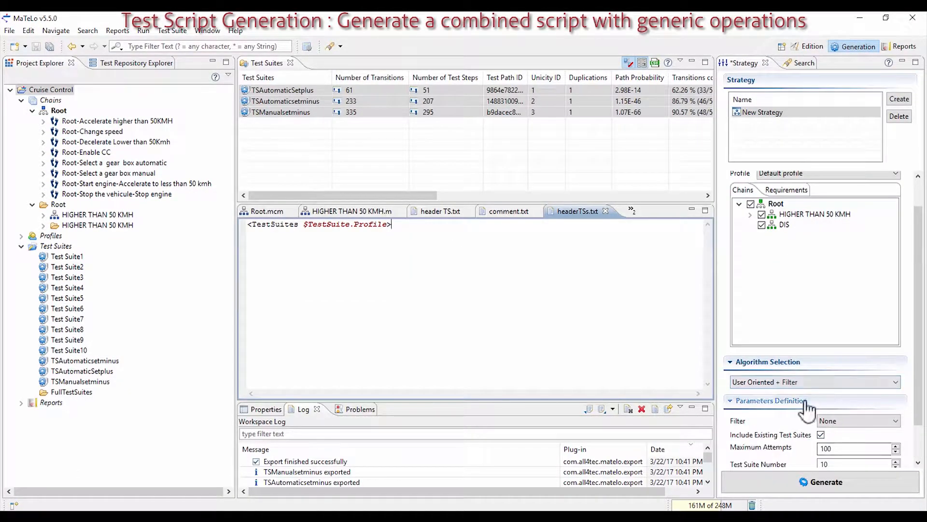
{"action": "left_click", "coordinate": [766, 382]}
{"action": "left_click", "coordinate": [761, 437]}
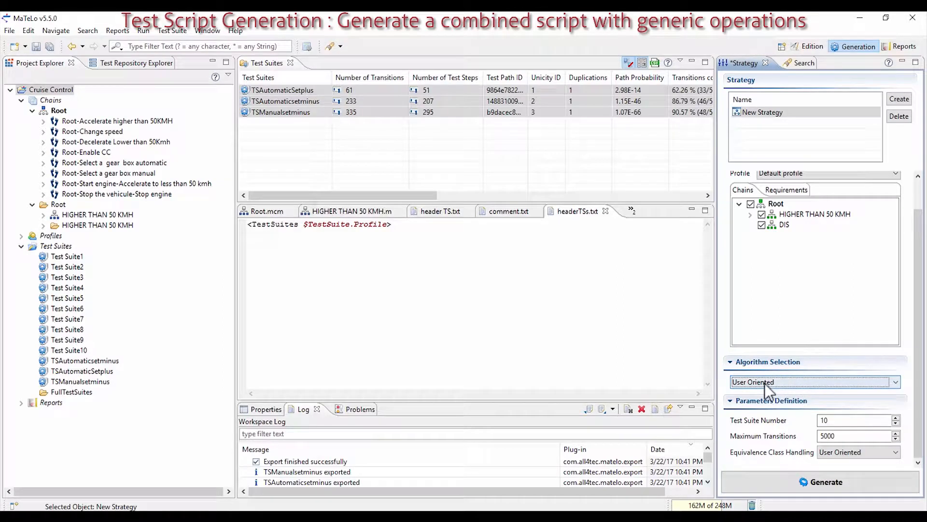
{"action": "left_click", "coordinate": [821, 419]}
{"action": "type", "text": "100"}
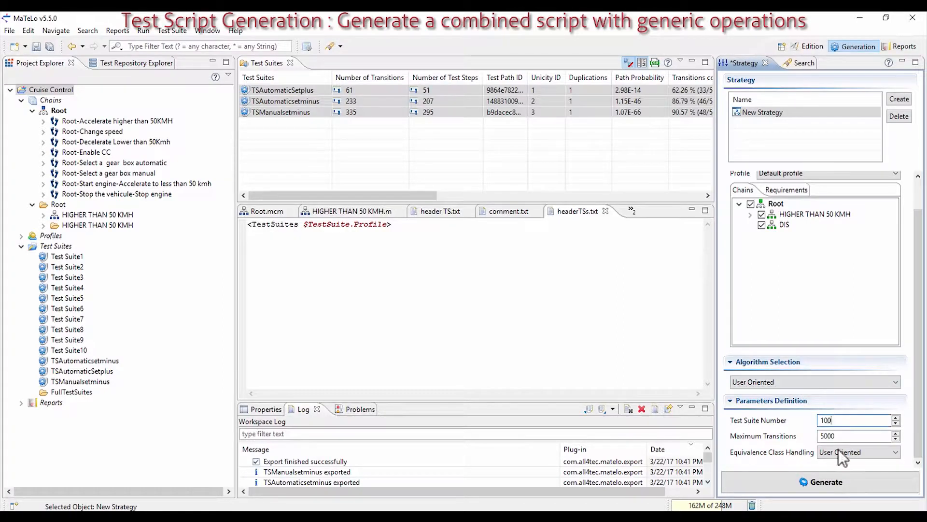
{"action": "left_click", "coordinate": [832, 482]}
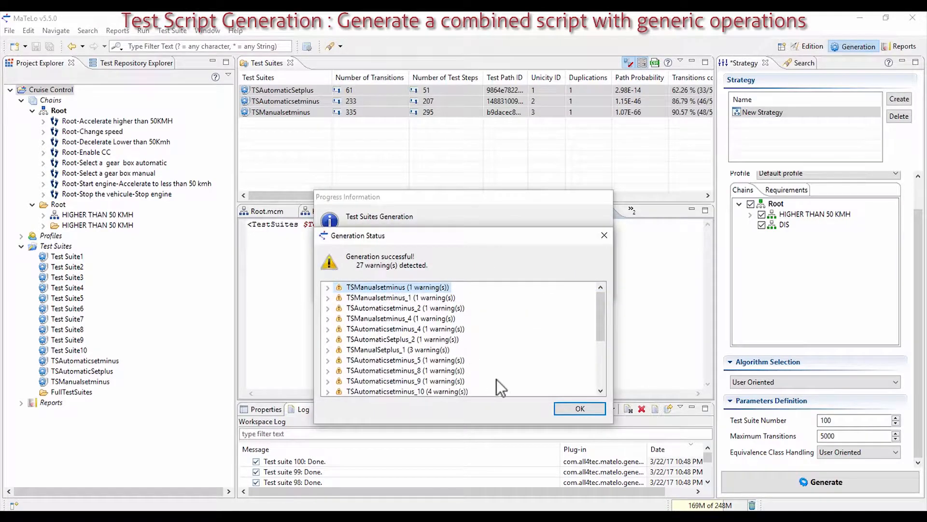
Step: Add all newly generated test suites to the project, replacing existing suites that have the same name
{"action": "left_click", "coordinate": [601, 408]}
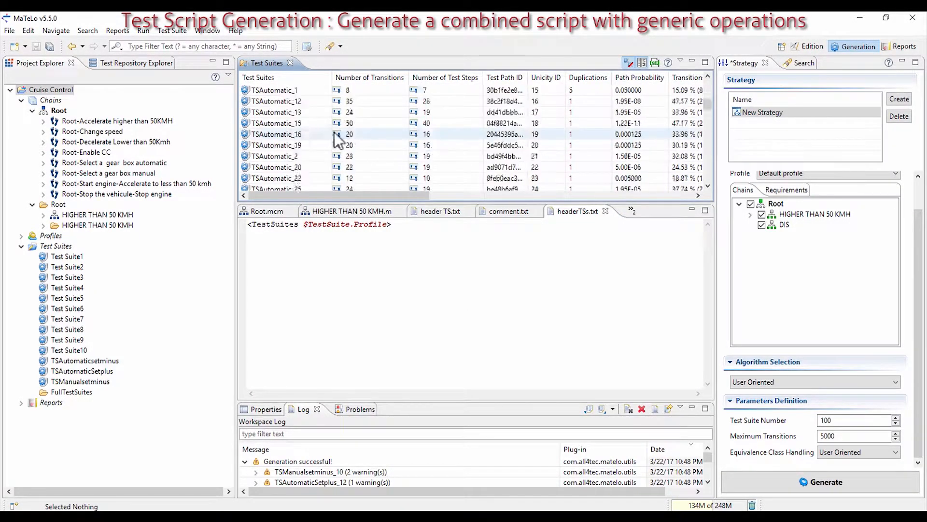
{"action": "left_click", "coordinate": [320, 129]}
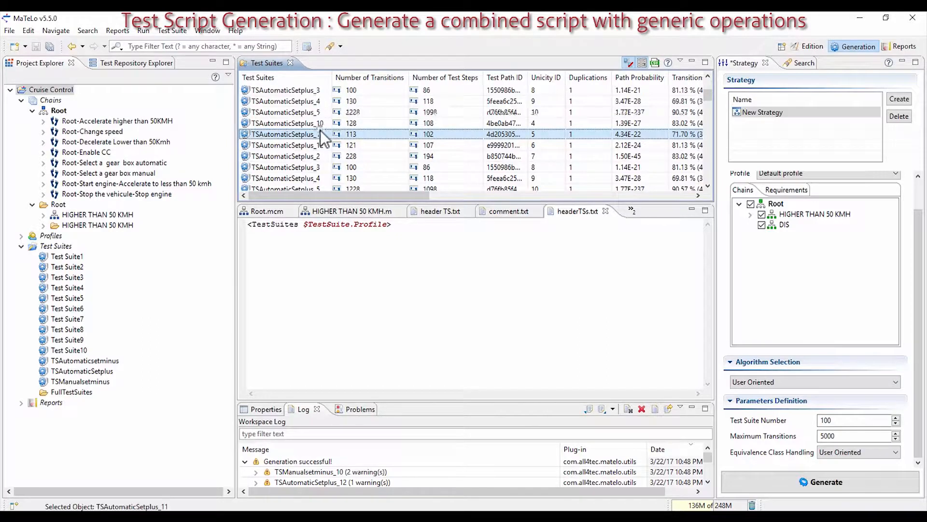
{"action": "key", "text": "ctrl+a"}
{"action": "right_click", "coordinate": [320, 129]}
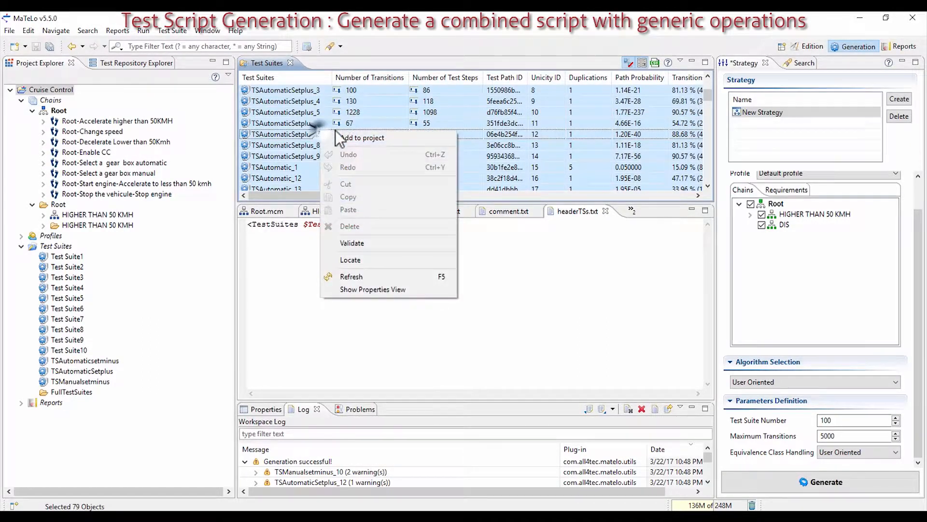
{"action": "left_click", "coordinate": [362, 141]}
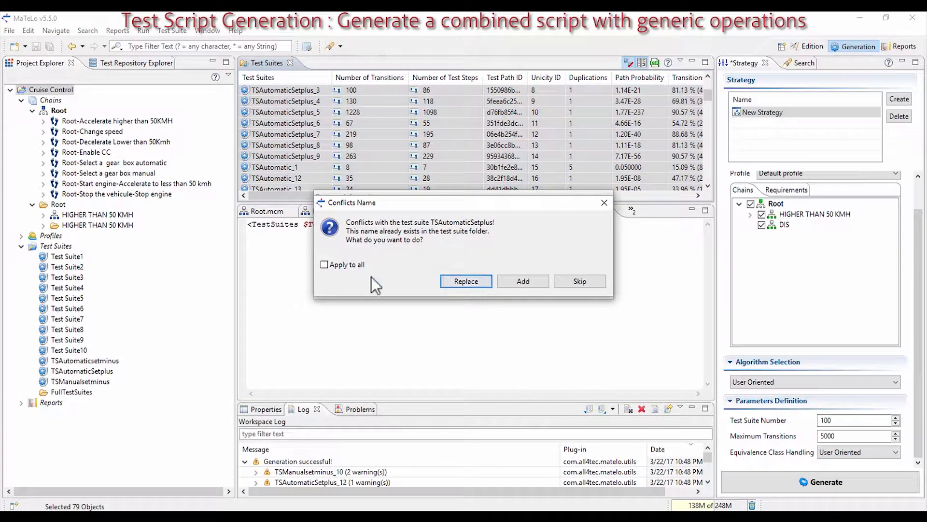
{"action": "left_click", "coordinate": [481, 281]}
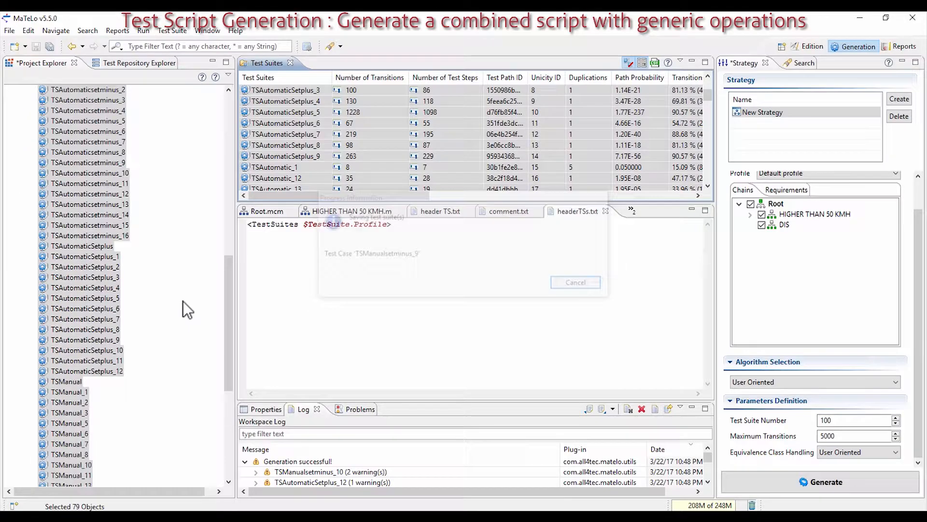
Step: Start exporting the added test suites to script, saving the project first
{"action": "right_click", "coordinate": [104, 276]}
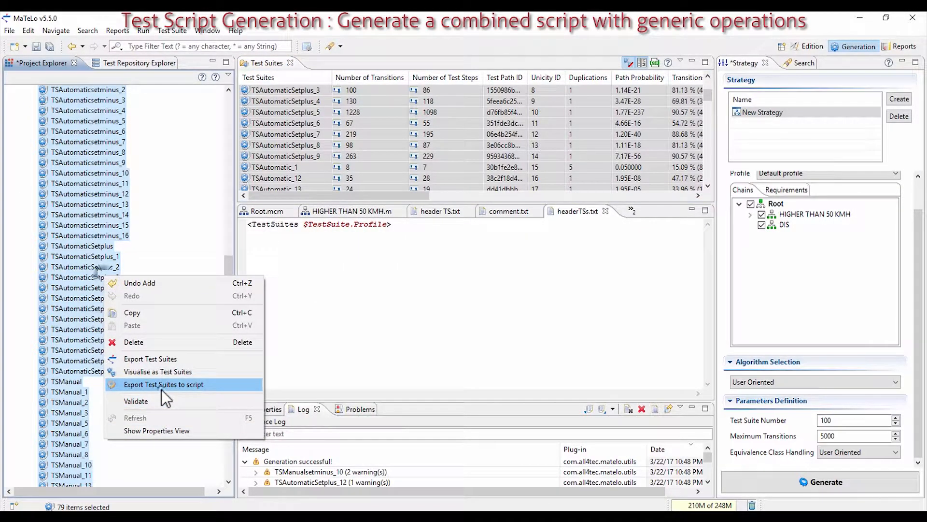
{"action": "left_click", "coordinate": [163, 385]}
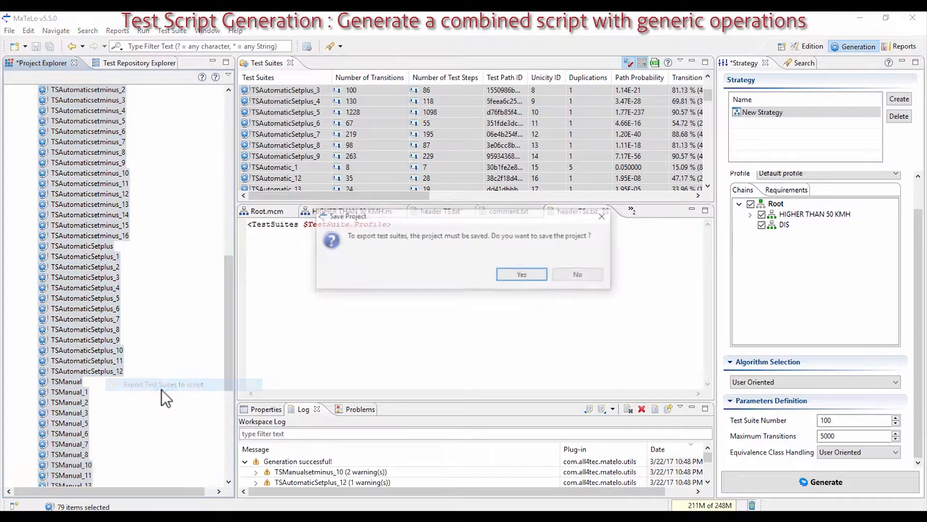
{"action": "left_click", "coordinate": [525, 276]}
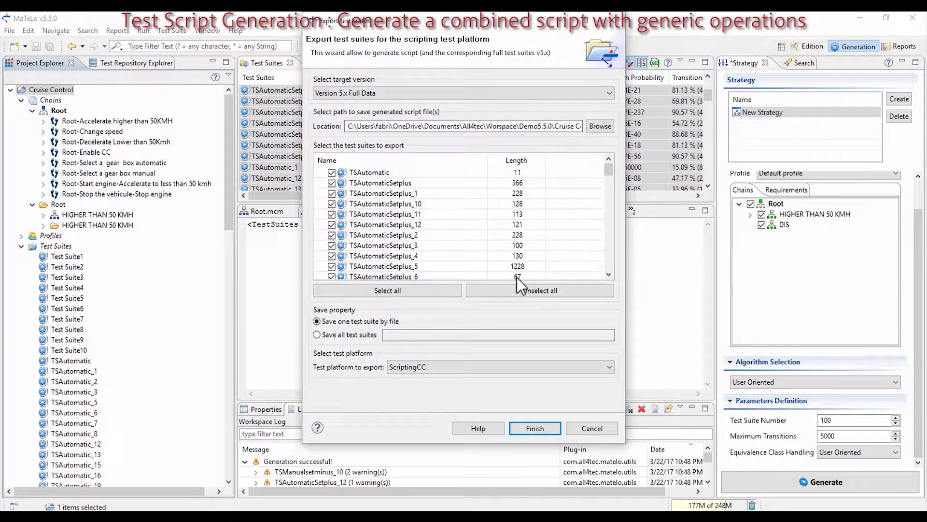
Step: Set the export to save all test suites together under the name "TestSuites", keeping the FullTestSuites location
{"action": "left_click", "coordinate": [398, 124]}
{"action": "key", "text": "ctrl+a"}
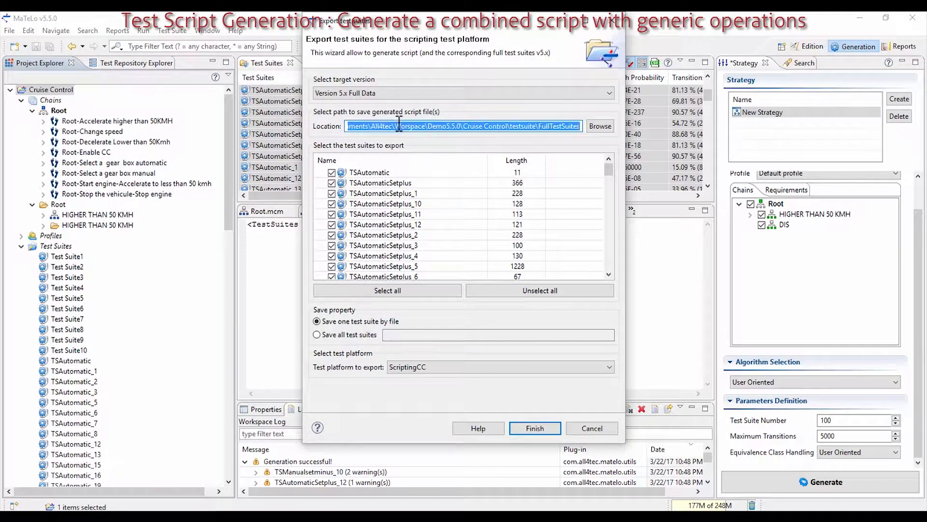
{"action": "left_click", "coordinate": [337, 336]}
{"action": "left_click", "coordinate": [437, 335]}
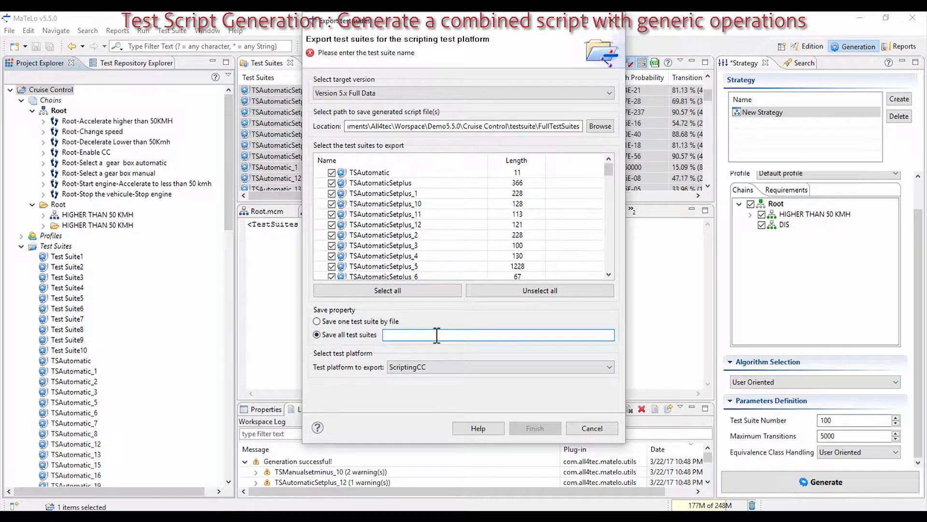
{"action": "type", "text": "S"}
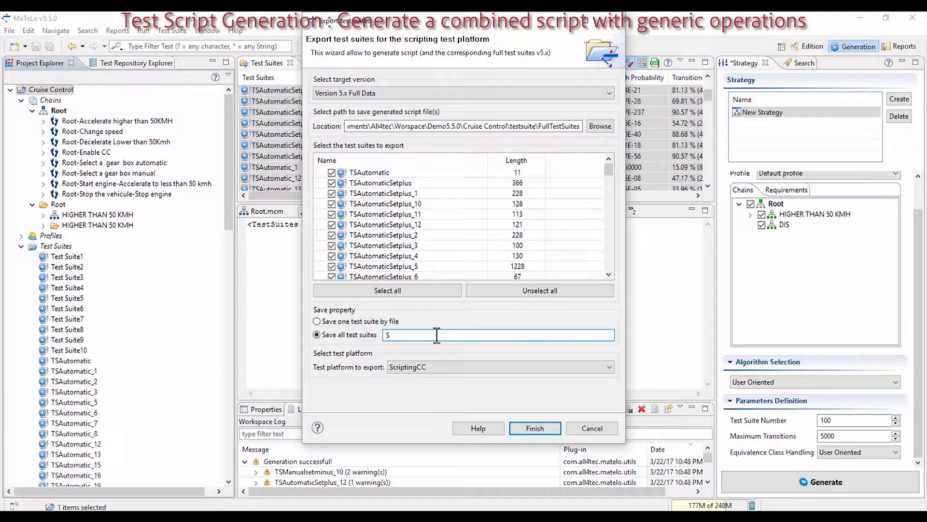
{"action": "type", "text": "u"}
{"action": "key", "text": "BackSpace"}
{"action": "key", "text": "BackSpace"}
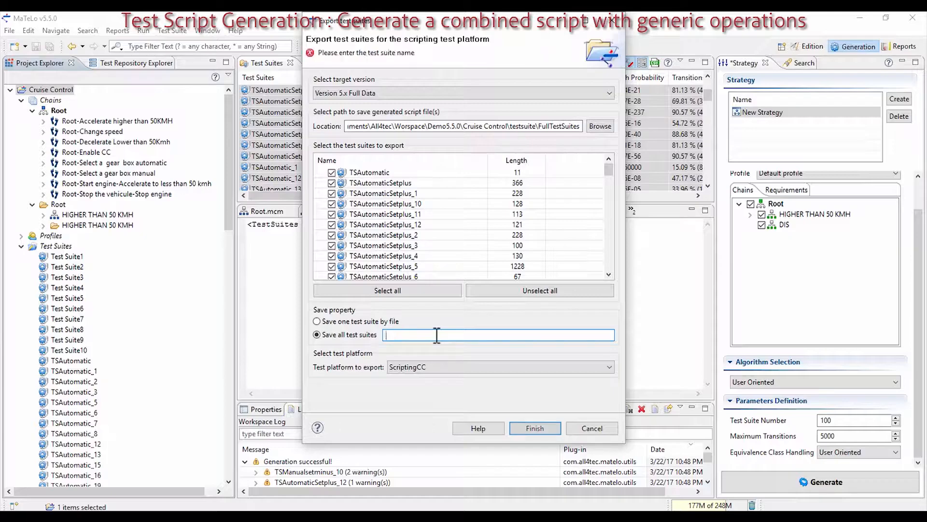
{"action": "type", "text": "TestSuites"}
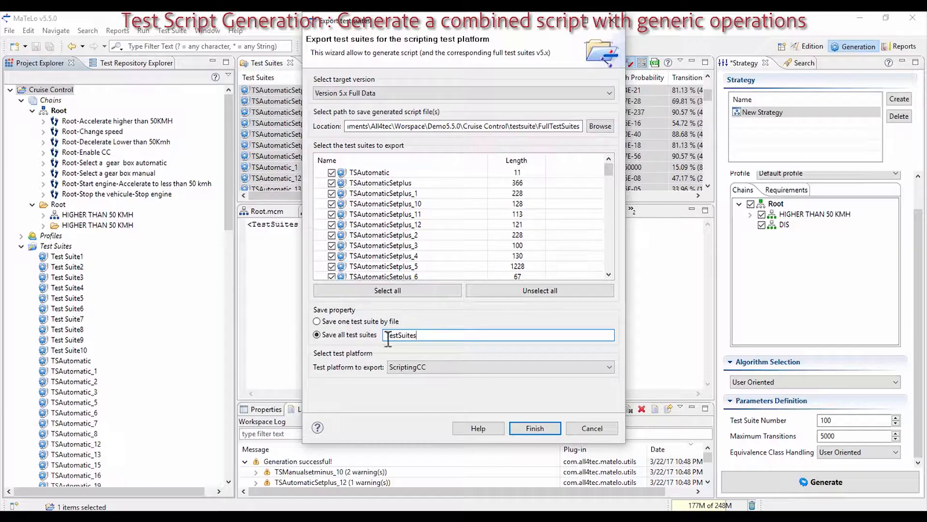
Step: Keep ScriptingCC as the test platform and run the test suite export to completion
{"action": "left_click", "coordinate": [425, 364]}
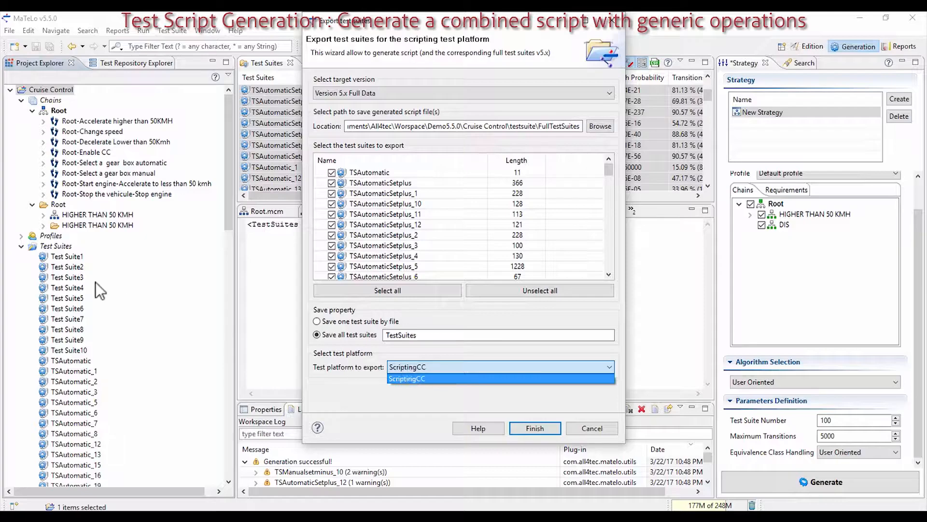
{"action": "left_click", "coordinate": [532, 428]}
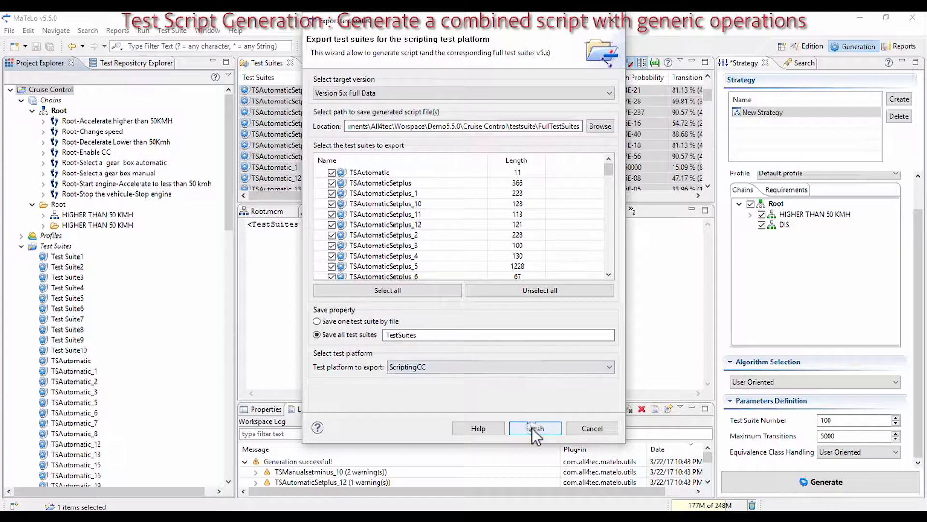
{"action": "left_click", "coordinate": [532, 428]}
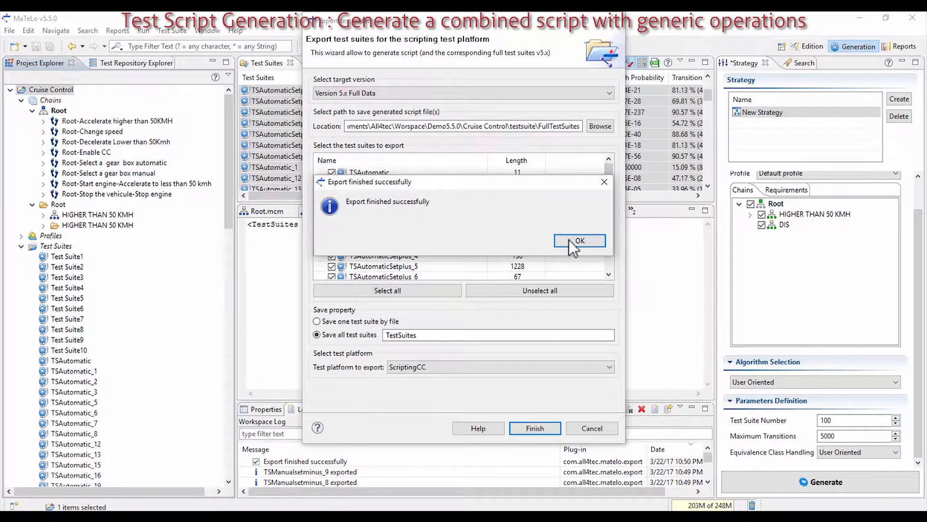
{"action": "left_click", "coordinate": [569, 240]}
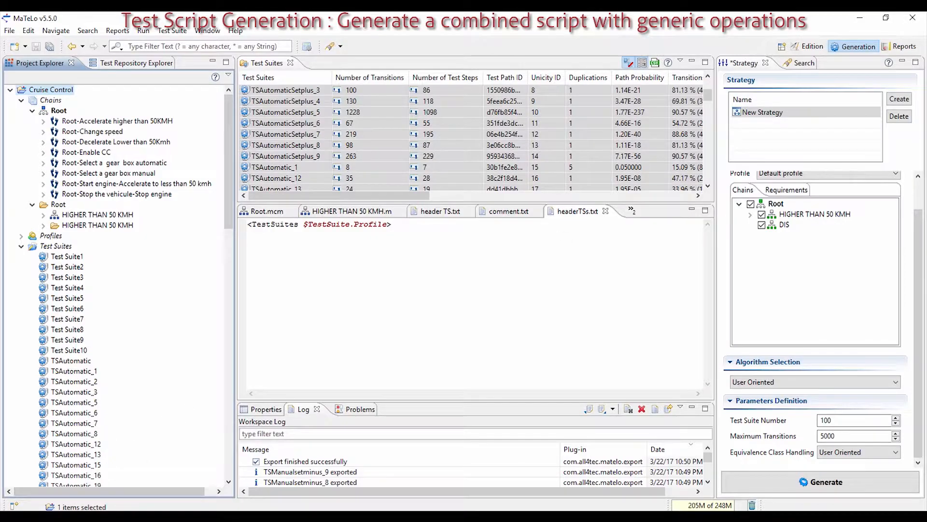
Step: Switch to File Explorer and open the exported TestSuites_20170322_224959187.txt from the FullTestSuites folder in a maximized Notepad window
{"action": "left_click", "coordinate": [159, 515]}
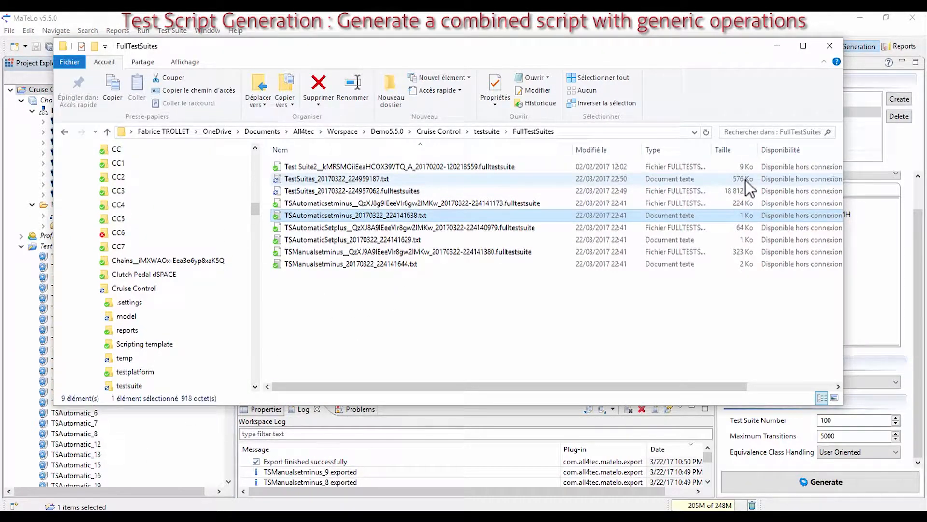
{"action": "double_click", "coordinate": [337, 179]}
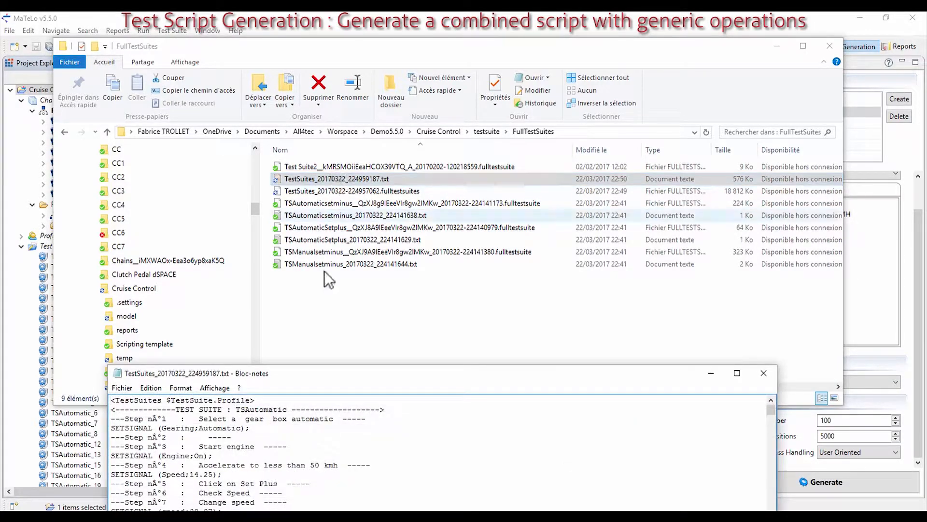
{"action": "double_click", "coordinate": [300, 372]}
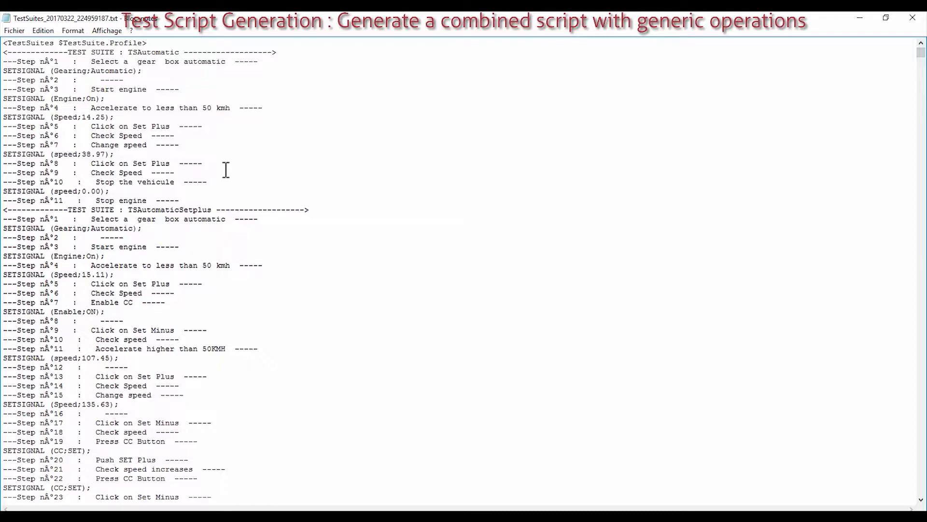
Step: Examine the combined script's overall TestSuites header line and the TSAutomatic test suite header beneath it
{"action": "left_click_drag", "start_coordinate": [9, 44], "coordinate": [203, 38]}
{"action": "left_click", "coordinate": [203, 39]}
{"action": "left_click_drag", "start_coordinate": [4, 52], "coordinate": [319, 52]}
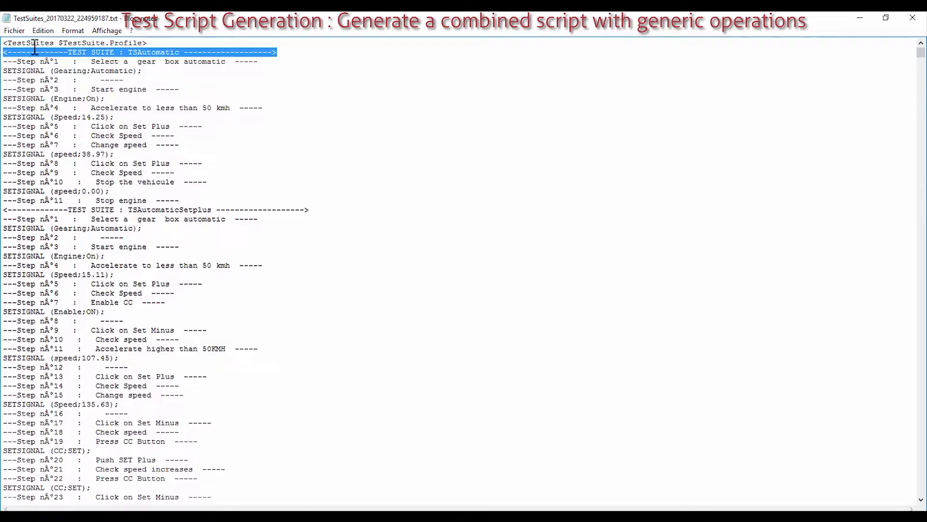
{"action": "left_click", "coordinate": [111, 53]}
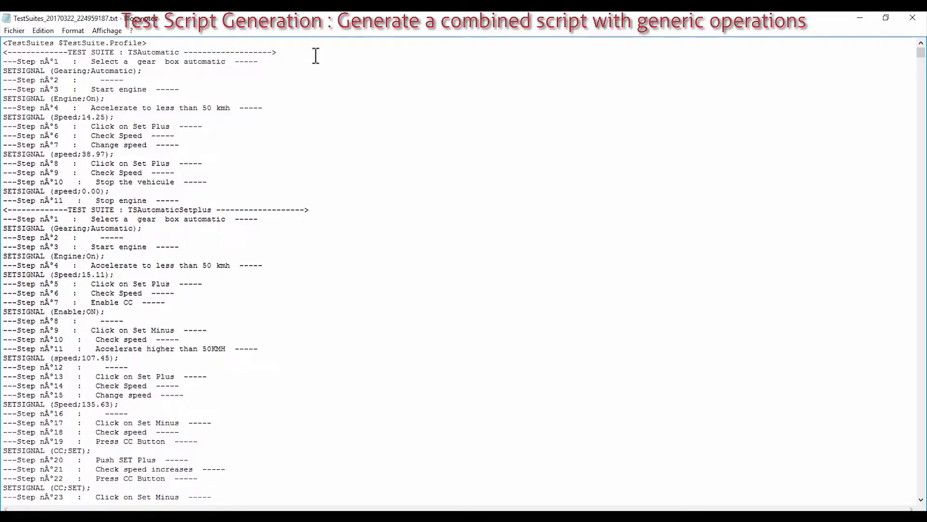
{"action": "left_click_drag", "start_coordinate": [299, 51], "coordinate": [3, 53]}
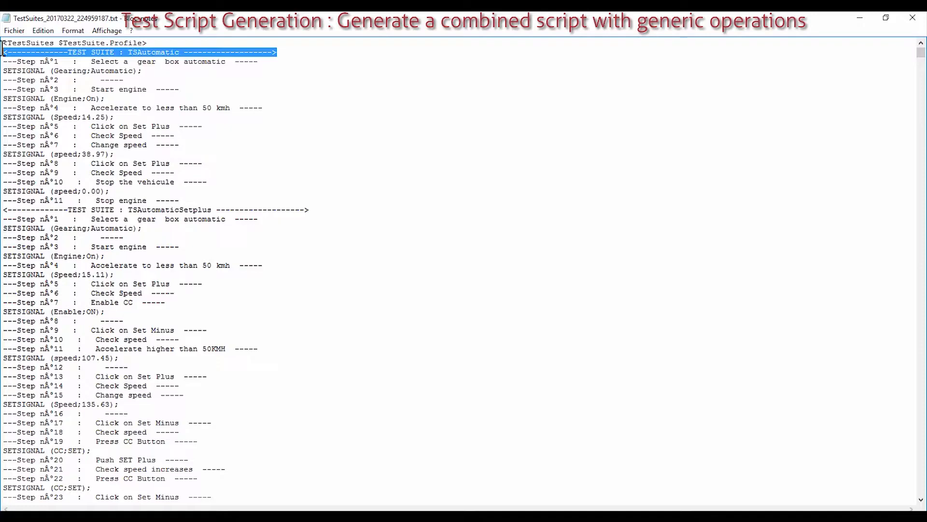
Step: Examine the numbered step comments and SETSIGNAL commands in the TSAutomatic test suite
{"action": "left_click", "coordinate": [39, 62]}
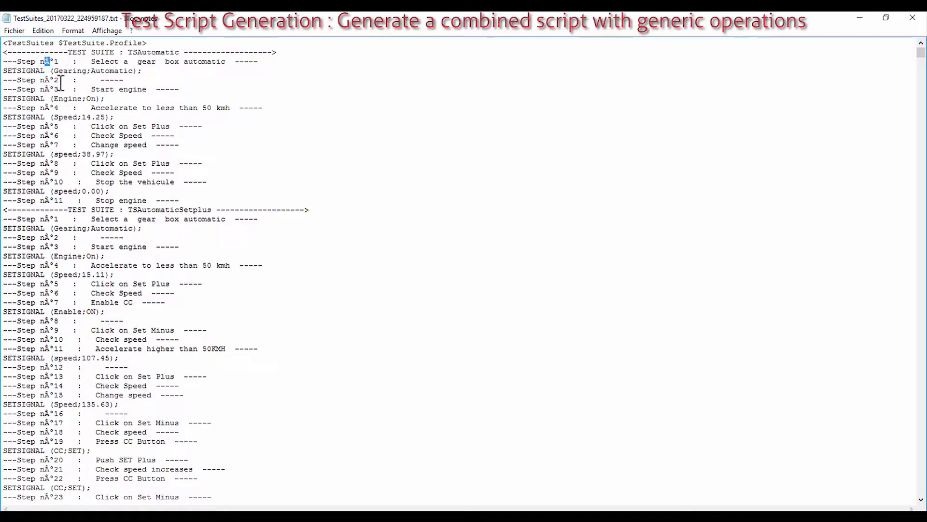
{"action": "left_click_drag", "start_coordinate": [43, 163], "coordinate": [50, 164]}
{"action": "scroll", "coordinate": [52, 169], "scroll_direction": "down", "scroll_amount": 2}
{"action": "scroll", "coordinate": [29, 118], "scroll_direction": "up", "scroll_amount": 2}
{"action": "left_click_drag", "start_coordinate": [96, 163], "coordinate": [188, 165]}
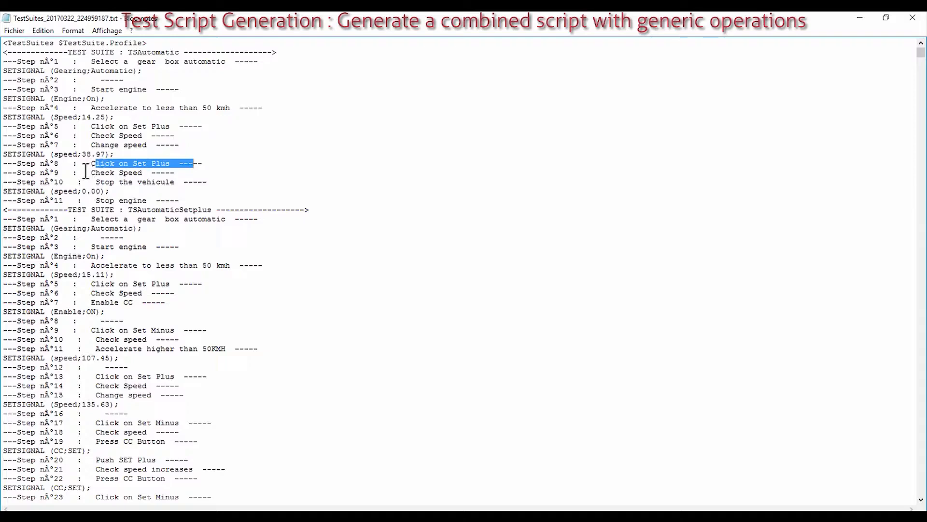
{"action": "double_click", "coordinate": [131, 172]}
{"action": "left_click", "coordinate": [5, 192]}
{"action": "left_click_drag", "start_coordinate": [4, 192], "coordinate": [110, 192]}
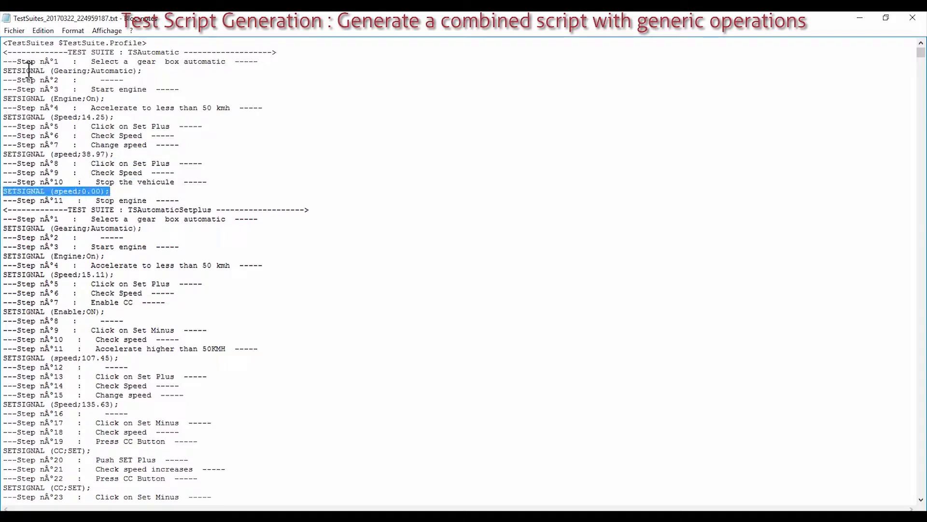
{"action": "left_click_drag", "start_coordinate": [27, 70], "coordinate": [97, 71]}
Step: Look through the rest of the combined script to review the steps and headers of the following test suites
{"action": "scroll", "coordinate": [82, 185], "scroll_direction": "down", "scroll_amount": 20}
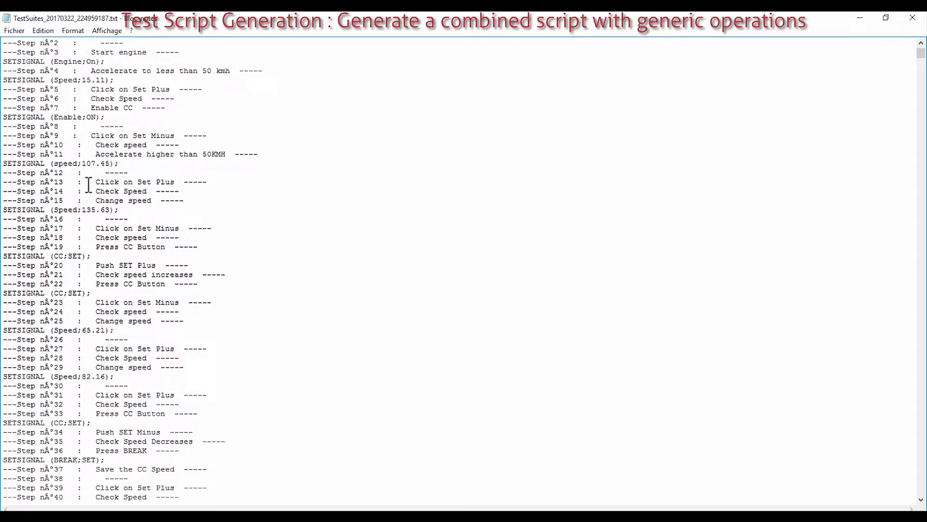
{"action": "scroll", "coordinate": [101, 191], "scroll_direction": "down", "scroll_amount": 20}
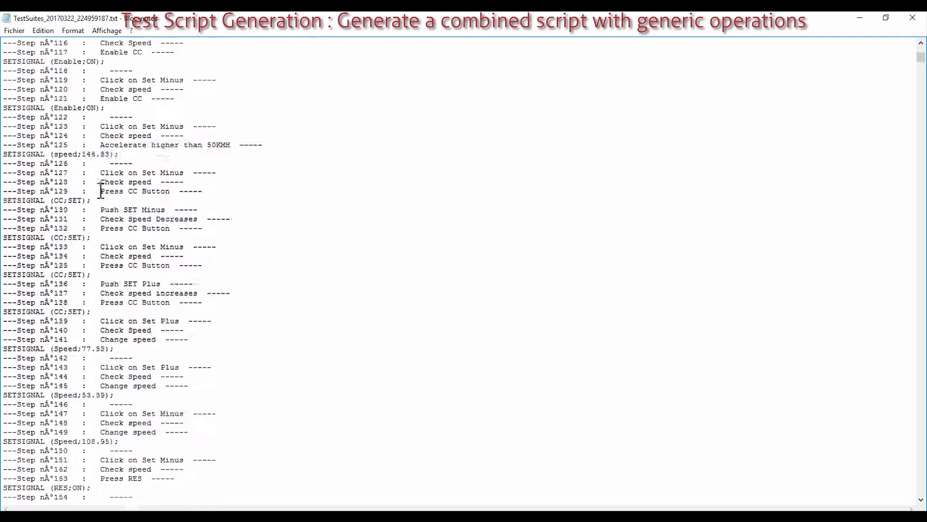
{"action": "scroll", "coordinate": [101, 190], "scroll_direction": "down", "scroll_amount": 15}
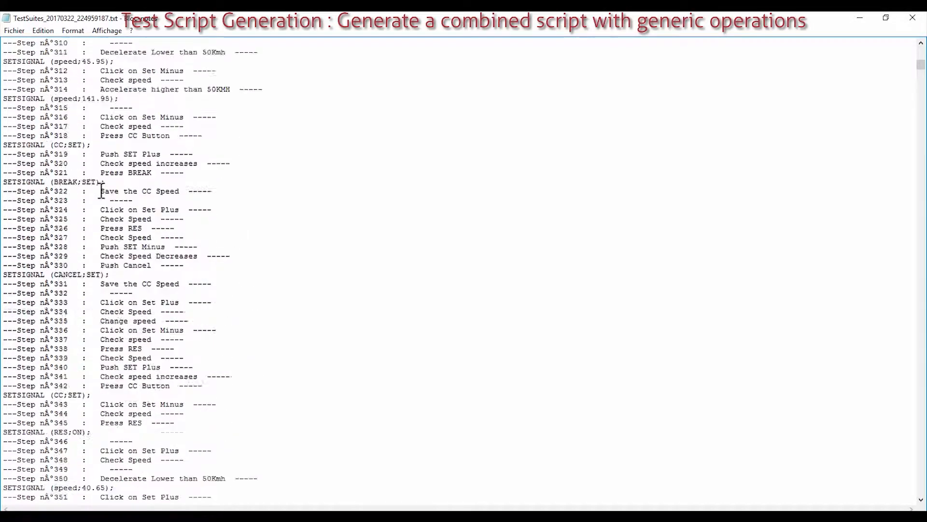
{"action": "scroll", "coordinate": [101, 191], "scroll_direction": "down", "scroll_amount": 12}
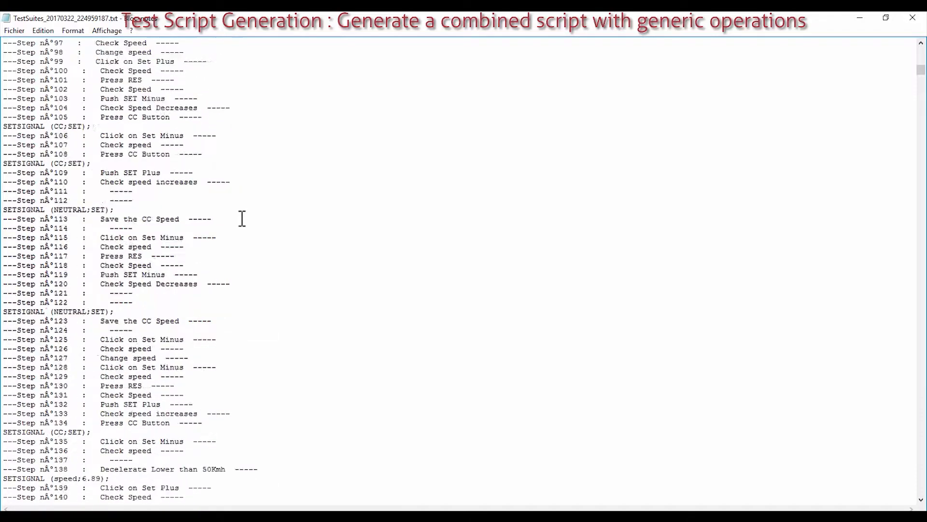
{"action": "scroll", "coordinate": [263, 222], "scroll_direction": "down", "scroll_amount": 20}
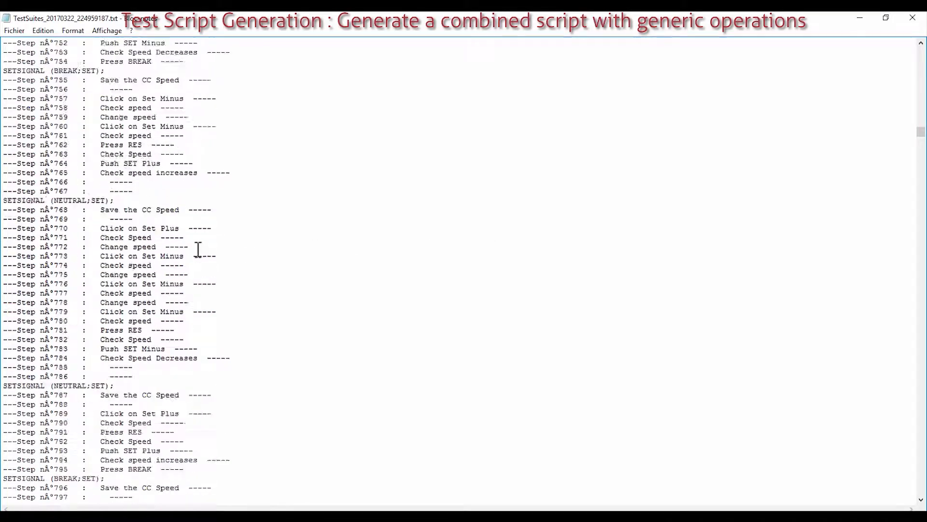
{"action": "scroll", "coordinate": [199, 248], "scroll_direction": "down", "scroll_amount": 15}
{"action": "scroll", "coordinate": [209, 246], "scroll_direction": "down", "scroll_amount": 20}
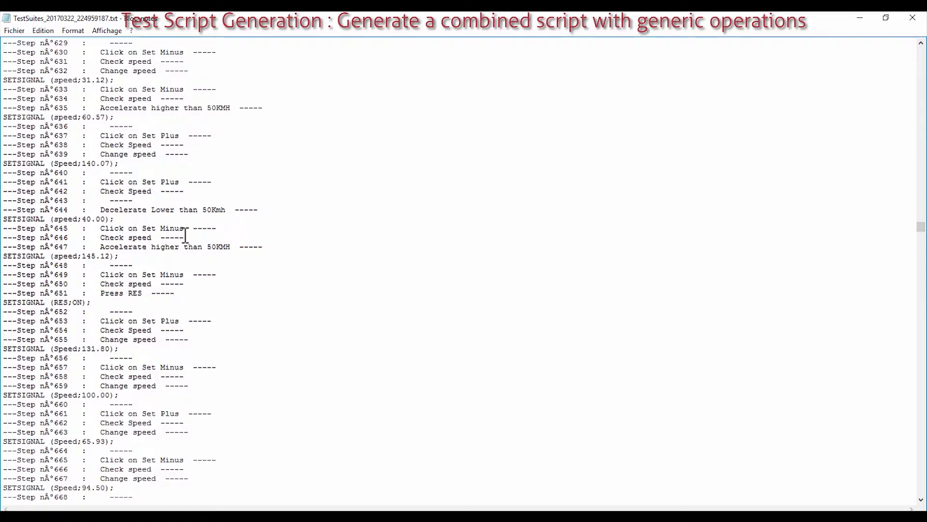
{"action": "scroll", "coordinate": [186, 236], "scroll_direction": "down", "scroll_amount": 2}
{"action": "scroll", "coordinate": [193, 254], "scroll_direction": "down", "scroll_amount": 20}
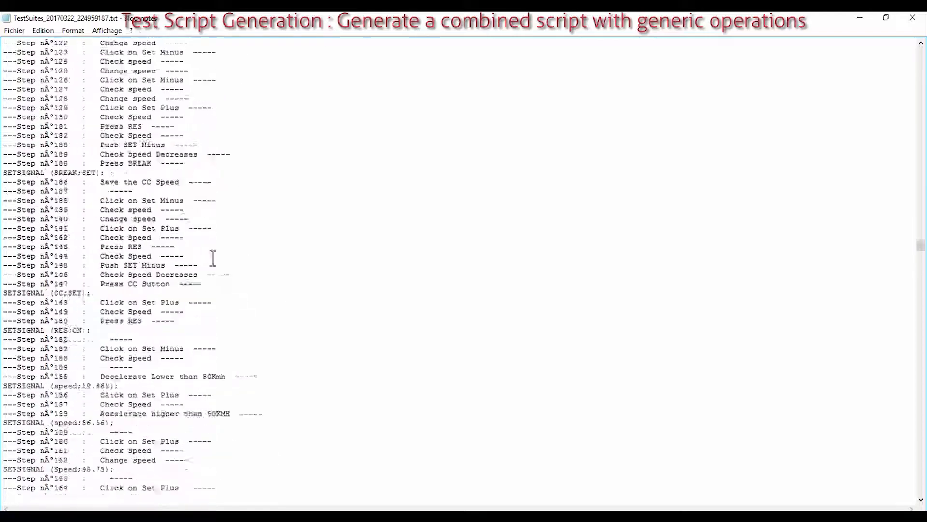
{"action": "scroll", "coordinate": [362, 296], "scroll_direction": "down", "scroll_amount": 20}
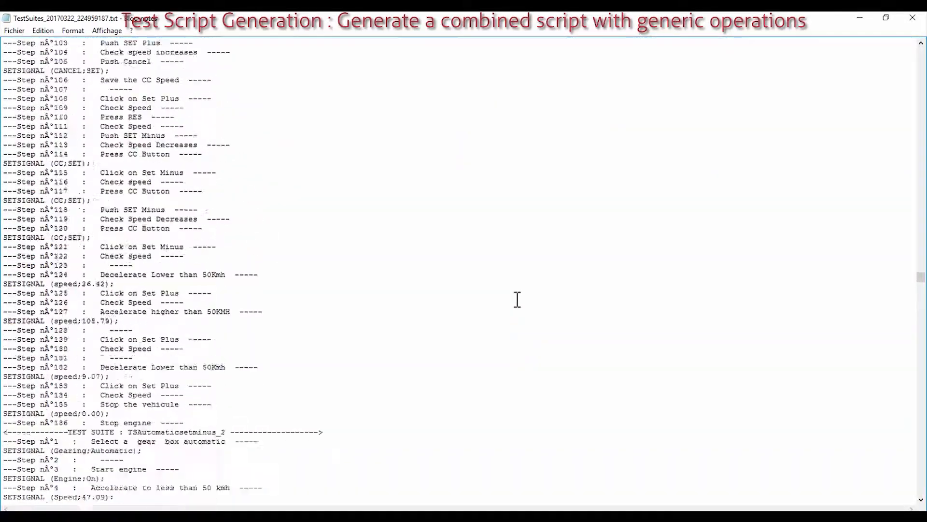
{"action": "scroll", "coordinate": [518, 299], "scroll_direction": "down", "scroll_amount": 20}
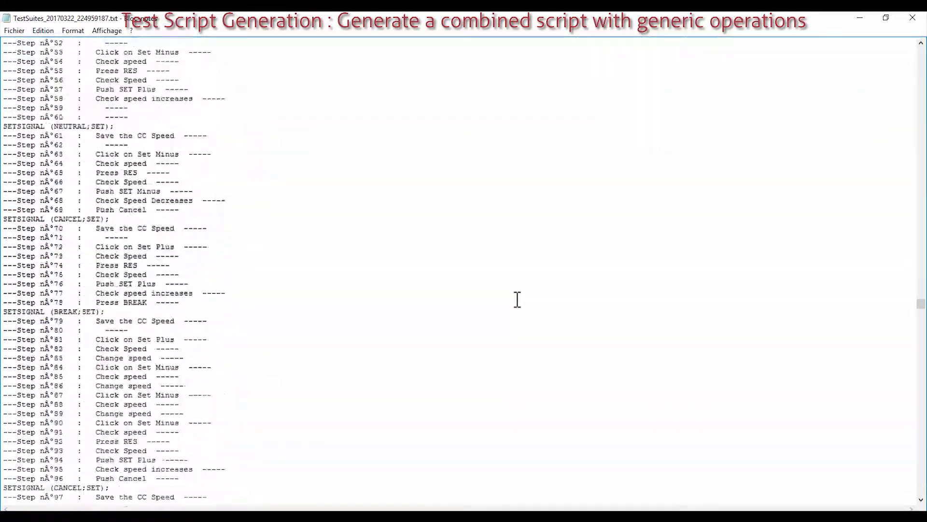
Step: Look through the further numbered steps and SETSIGNAL commands of the combined script, and close the Notepad window
{"action": "scroll", "coordinate": [517, 299], "scroll_direction": "down", "scroll_amount": 20}
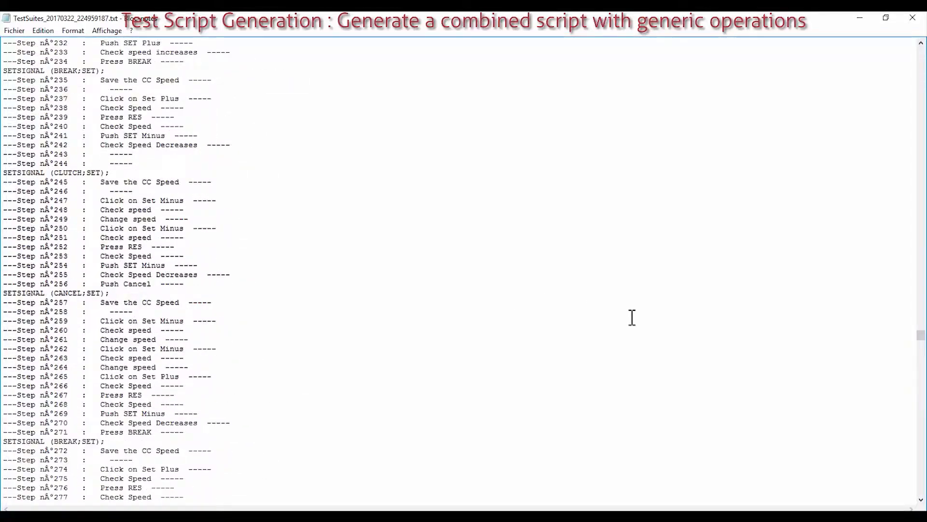
{"action": "left_click_drag", "start_coordinate": [923, 337], "coordinate": [923, 420]}
{"action": "left_click", "coordinate": [913, 19]}
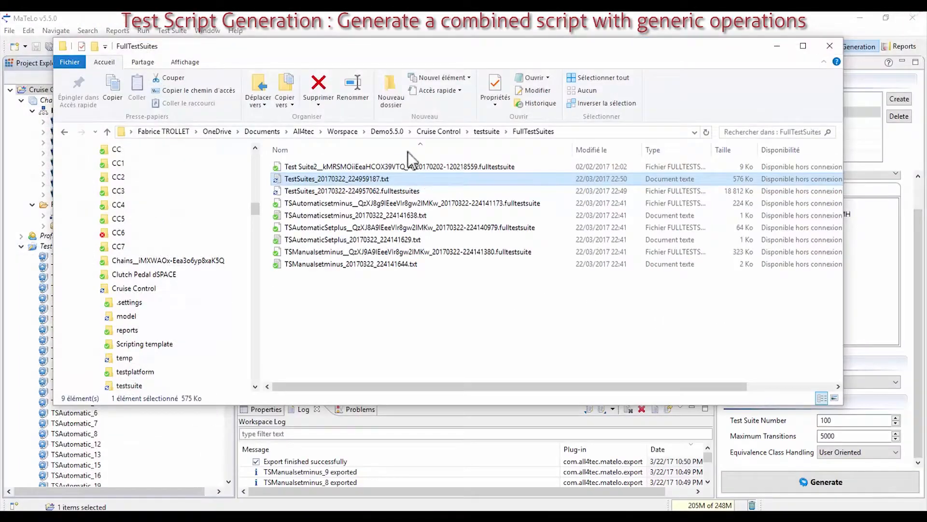
Step: Open TestSuites_20170322_224959187.txt from the FullTestSuites folder in Notepad++ and examine the line numbers and final steps at the script's end
{"action": "right_click", "coordinate": [355, 178]}
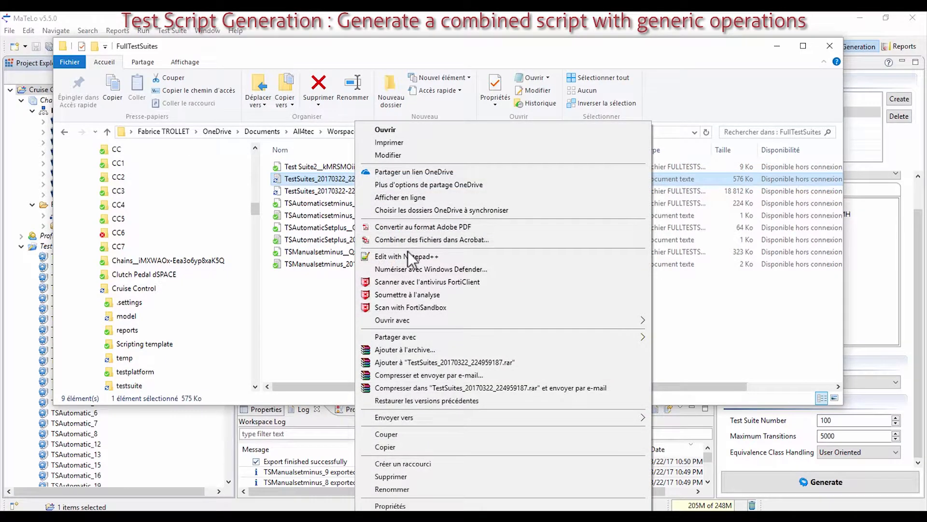
{"action": "left_click", "coordinate": [408, 254]}
{"action": "left_click_drag", "start_coordinate": [921, 83], "coordinate": [921, 484]}
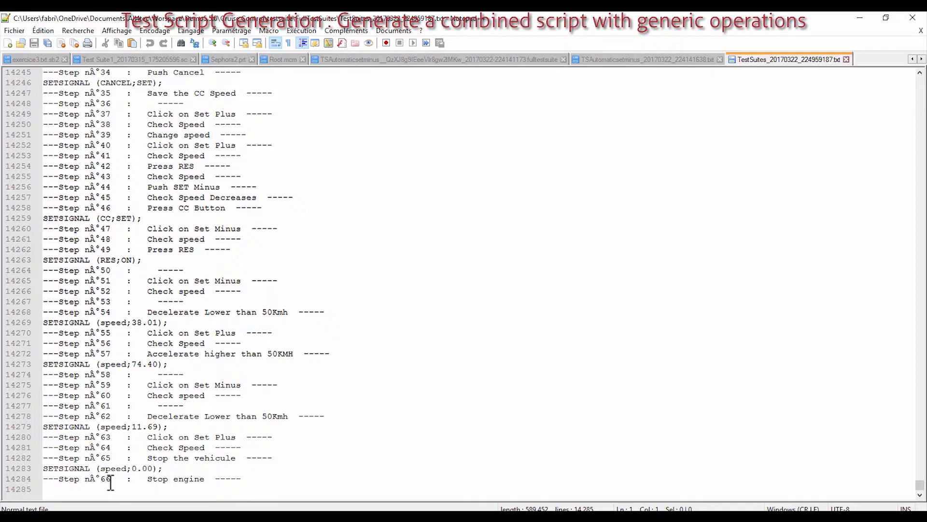
{"action": "scroll", "coordinate": [184, 424], "scroll_direction": "up", "scroll_amount": 20}
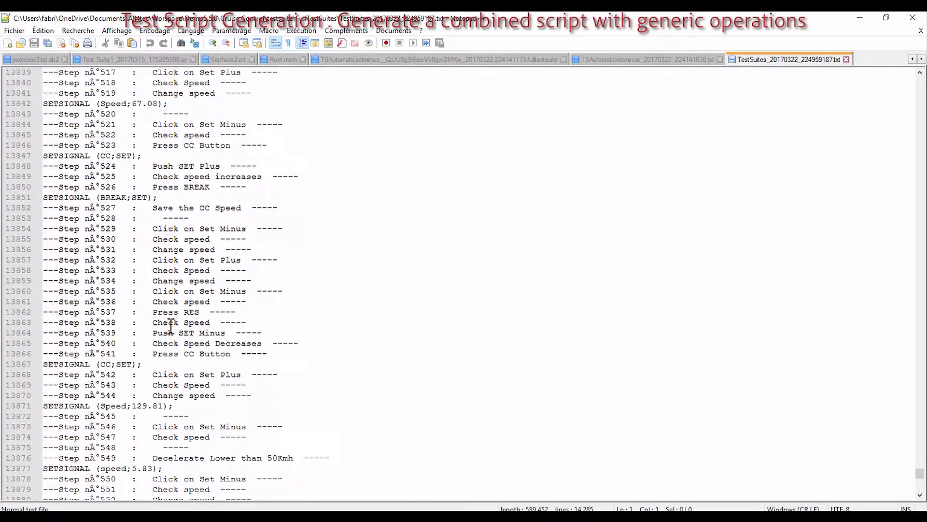
{"action": "scroll", "coordinate": [273, 375], "scroll_direction": "down", "scroll_amount": 20}
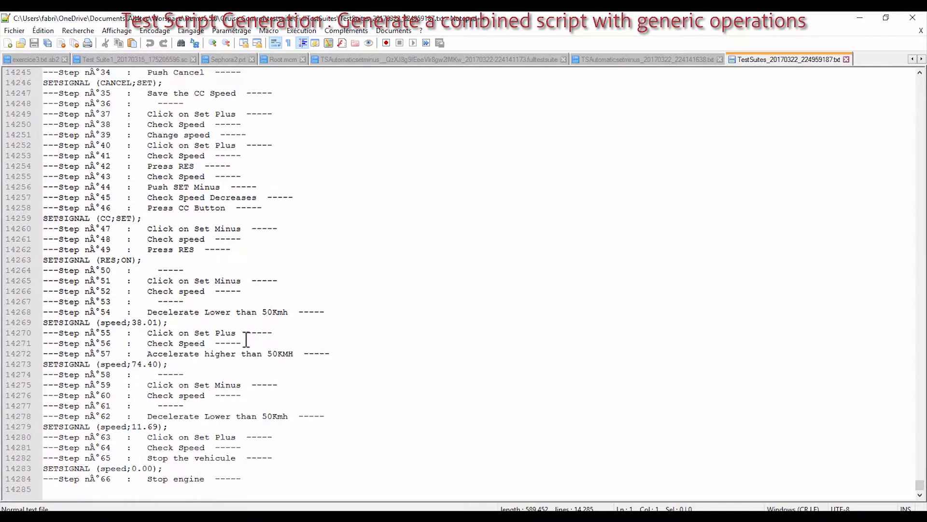
{"action": "scroll", "coordinate": [873, 247], "scroll_direction": "up", "scroll_amount": 5}
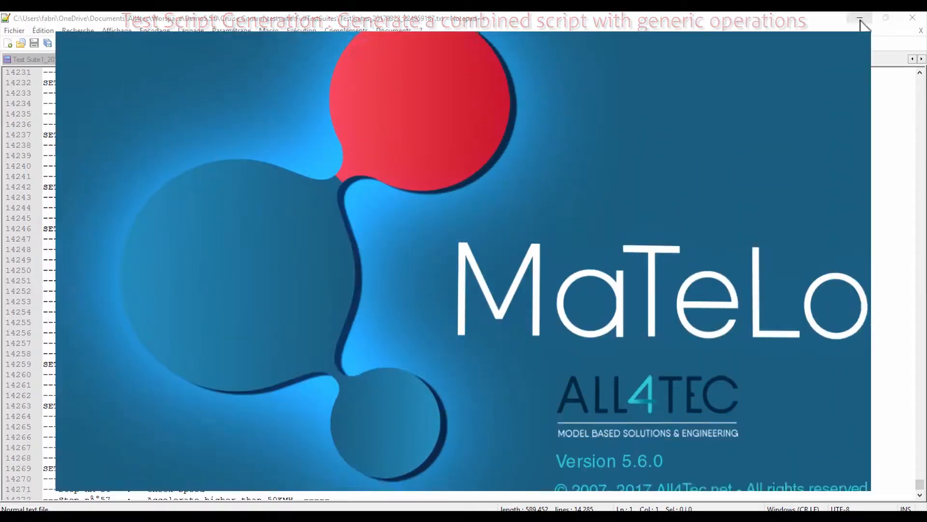